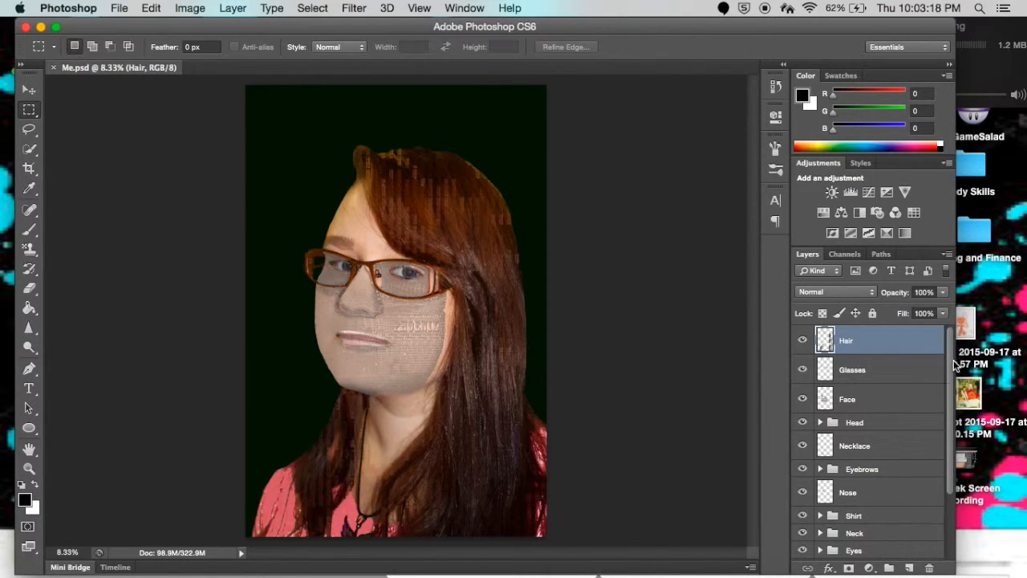
Examine the text texture on the face, glasses, eyebrow and neck of the portrait up close.
{"action": "scroll", "coordinate": [955, 363], "scroll_direction": "down", "scroll_amount": 3}
{"action": "scroll", "coordinate": [947, 418], "scroll_direction": "up", "scroll_amount": 3}
{"action": "key", "text": "super+plus"}
{"action": "key", "text": "super+plus"}
{"action": "key", "text": "super+plus"}
{"action": "key", "text": "super+plus"}
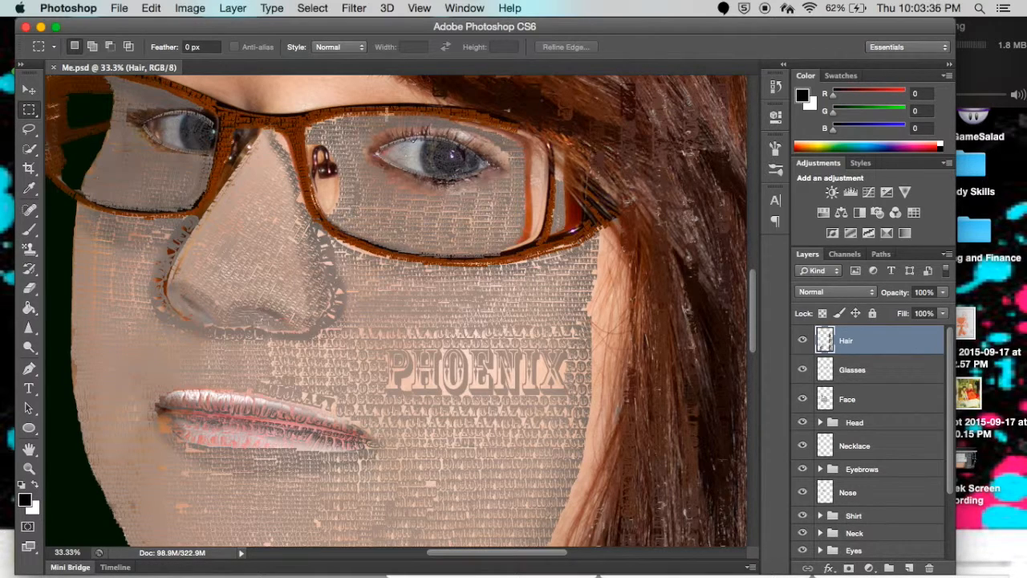
{"action": "scroll", "coordinate": [496, 175], "scroll_direction": "up", "scroll_amount": 5}
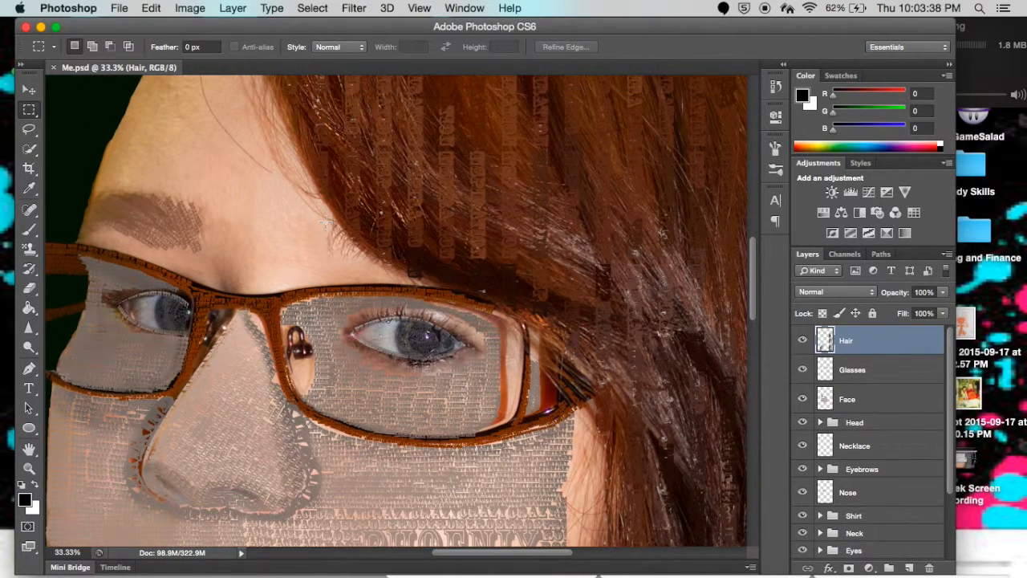
{"action": "scroll", "coordinate": [264, 140], "scroll_direction": "down", "scroll_amount": 15}
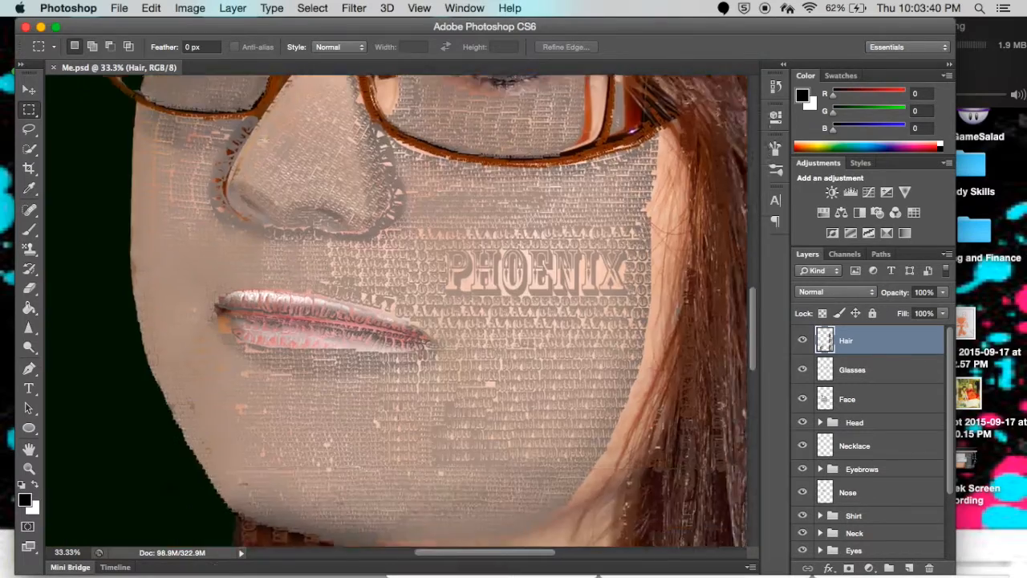
{"action": "scroll", "coordinate": [385, 227], "scroll_direction": "right", "scroll_amount": 4}
{"action": "scroll", "coordinate": [384, 227], "scroll_direction": "down", "scroll_amount": 2}
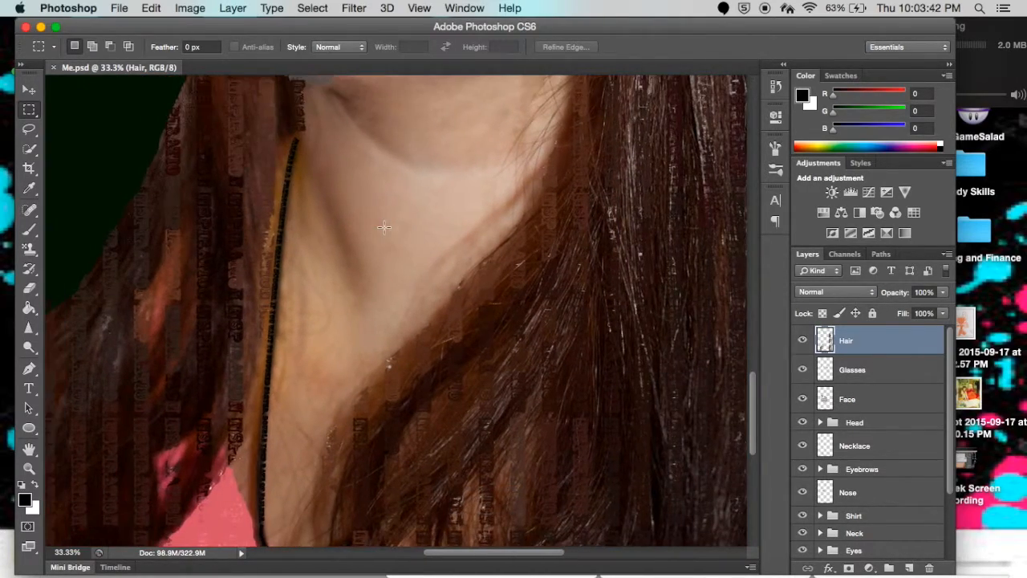
Look over the whole portrait from the top of the hair down to the necklace and shirt.
{"action": "key", "text": "super+minus"}
{"action": "key", "text": "super+minus"}
{"action": "key", "text": "super+minus"}
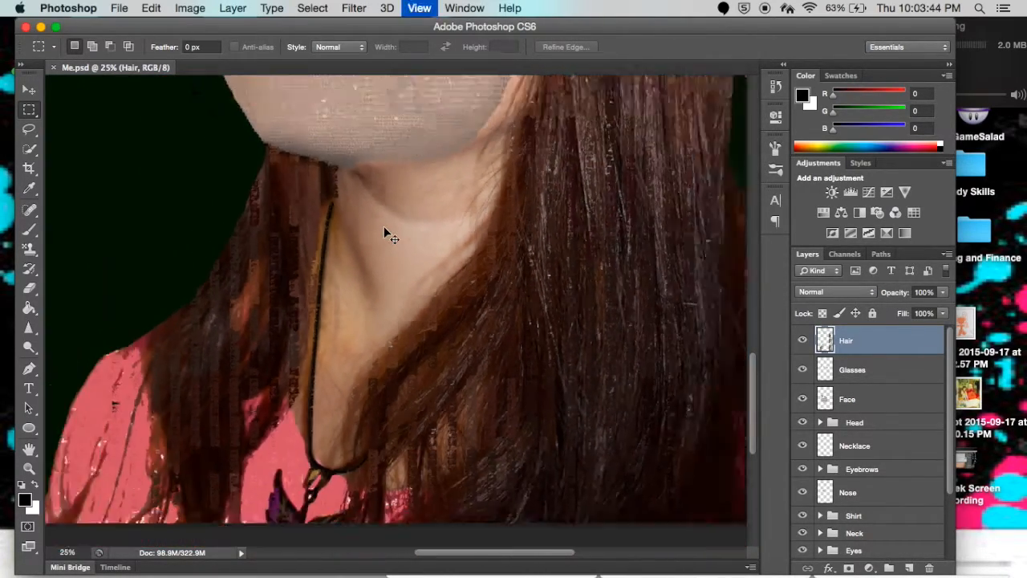
{"action": "scroll", "coordinate": [460, 191], "scroll_direction": "up", "scroll_amount": 2}
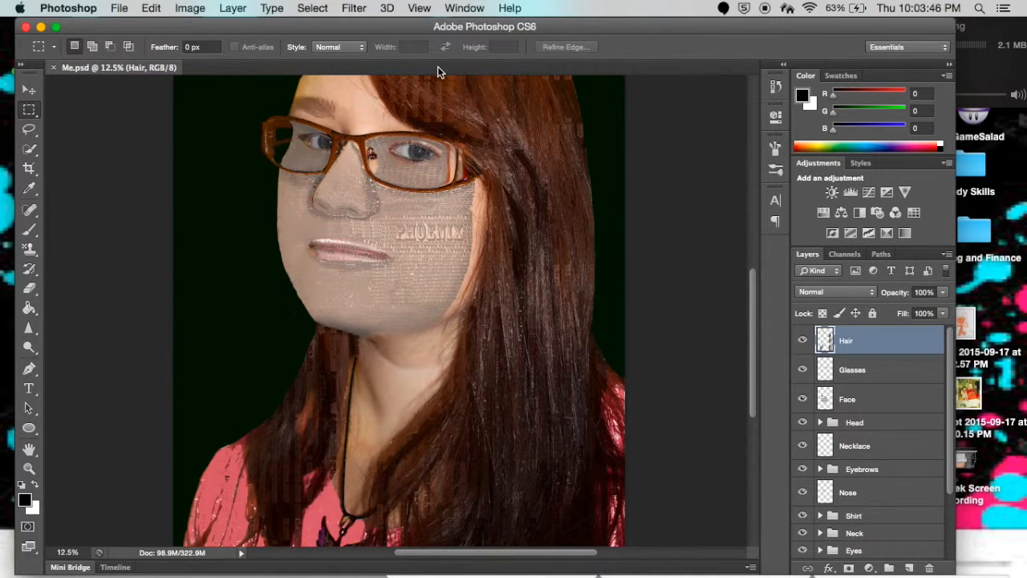
{"action": "scroll", "coordinate": [420, 107], "scroll_direction": "up", "scroll_amount": 5}
{"action": "scroll", "coordinate": [420, 108], "scroll_direction": "right", "scroll_amount": 1}
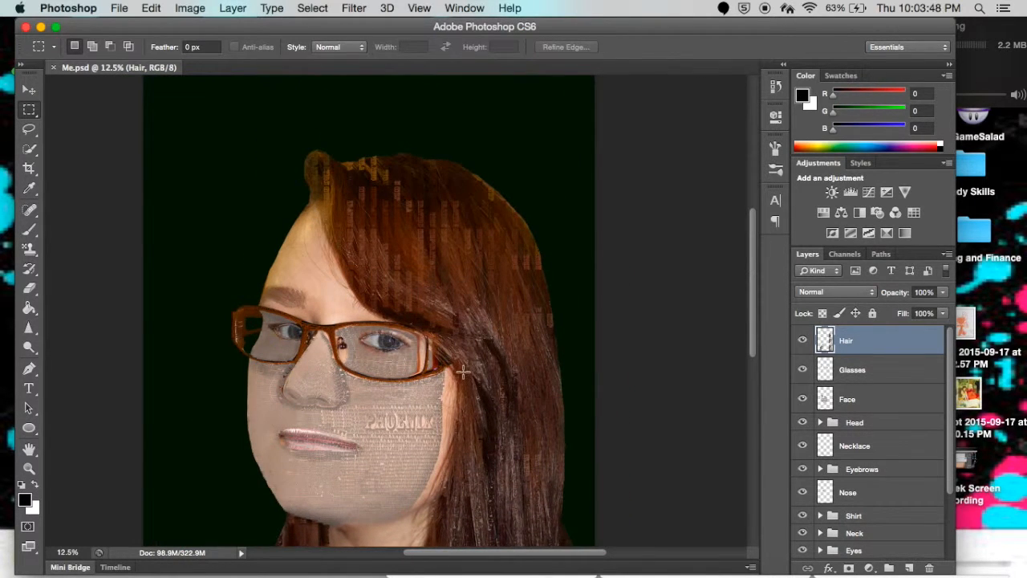
{"action": "scroll", "coordinate": [463, 370], "scroll_direction": "down", "scroll_amount": 5}
{"action": "scroll", "coordinate": [463, 371], "scroll_direction": "right", "scroll_amount": 1}
{"action": "scroll", "coordinate": [463, 371], "scroll_direction": "down", "scroll_amount": 6}
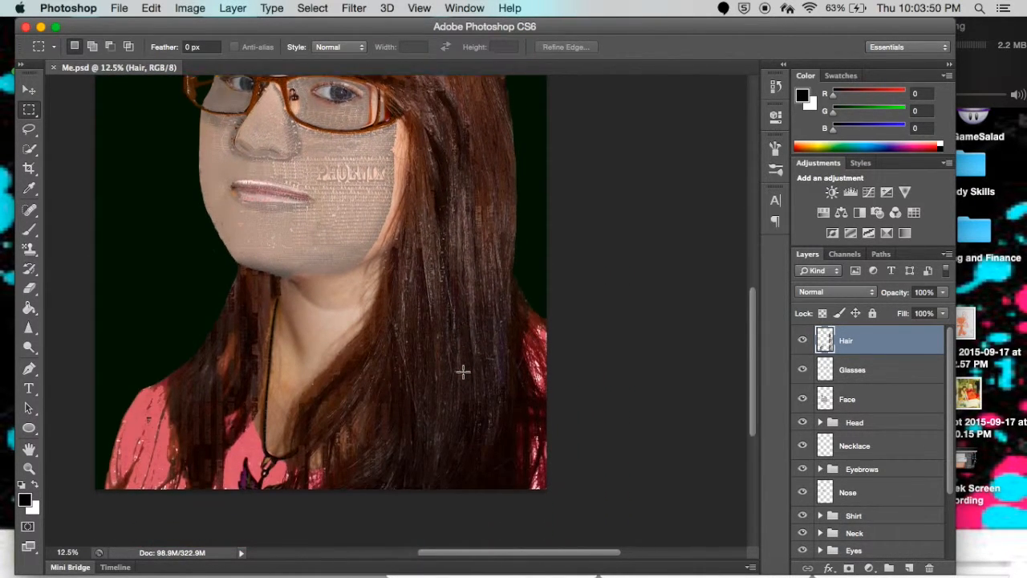
{"action": "scroll", "coordinate": [461, 372], "scroll_direction": "left", "scroll_amount": 1}
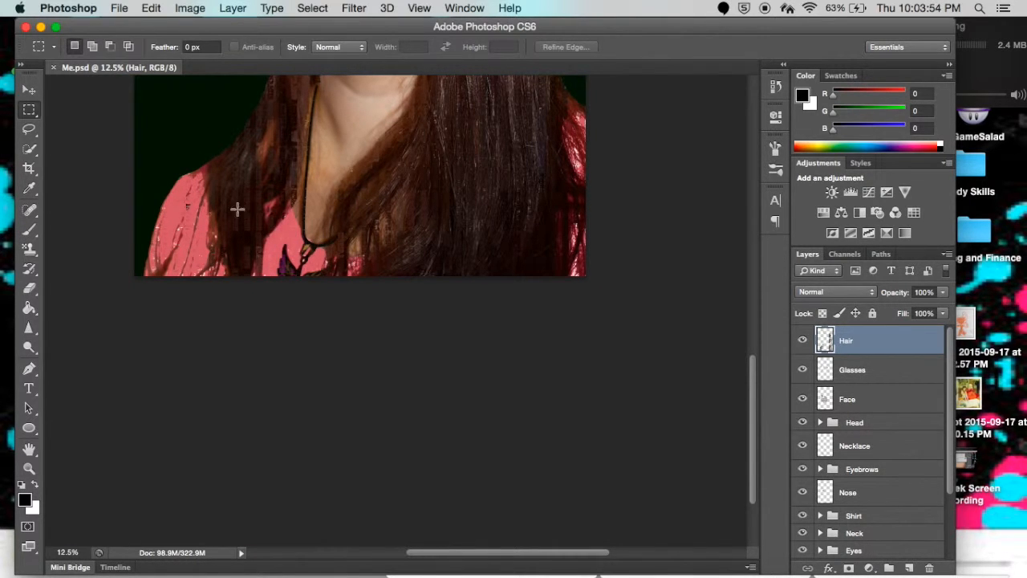
{"action": "scroll", "coordinate": [496, 216], "scroll_direction": "up", "scroll_amount": 8}
{"action": "scroll", "coordinate": [496, 216], "scroll_direction": "right", "scroll_amount": 1}
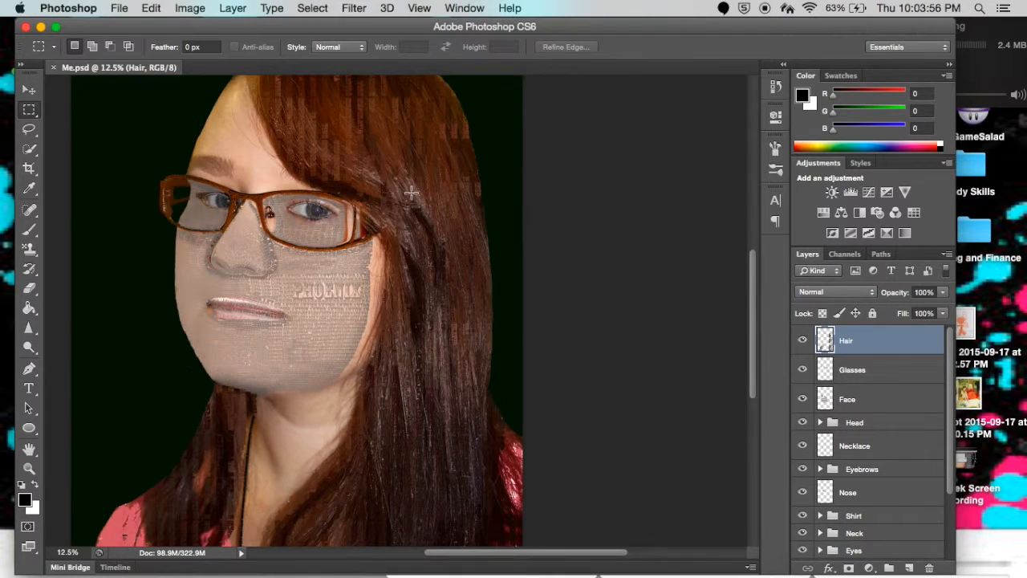
Sample a dark brown (RGB 26, 6, 1) from the top of the hair for the Paint Bucket.
{"action": "scroll", "coordinate": [377, 172], "scroll_direction": "up", "scroll_amount": 2}
{"action": "key", "text": "super+equal"}
{"action": "key", "text": "super+equal"}
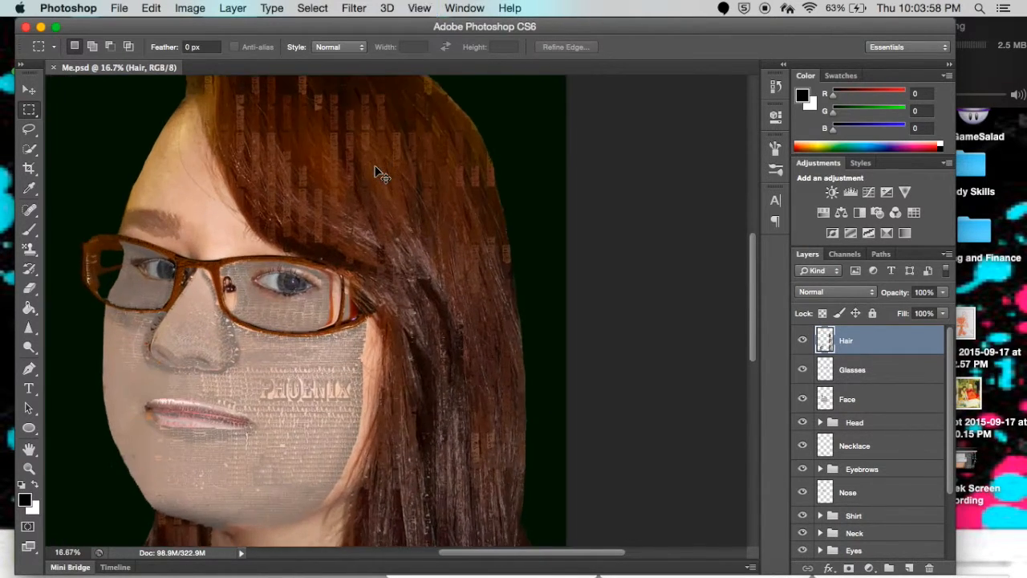
{"action": "scroll", "coordinate": [374, 165], "scroll_direction": "up", "scroll_amount": 5}
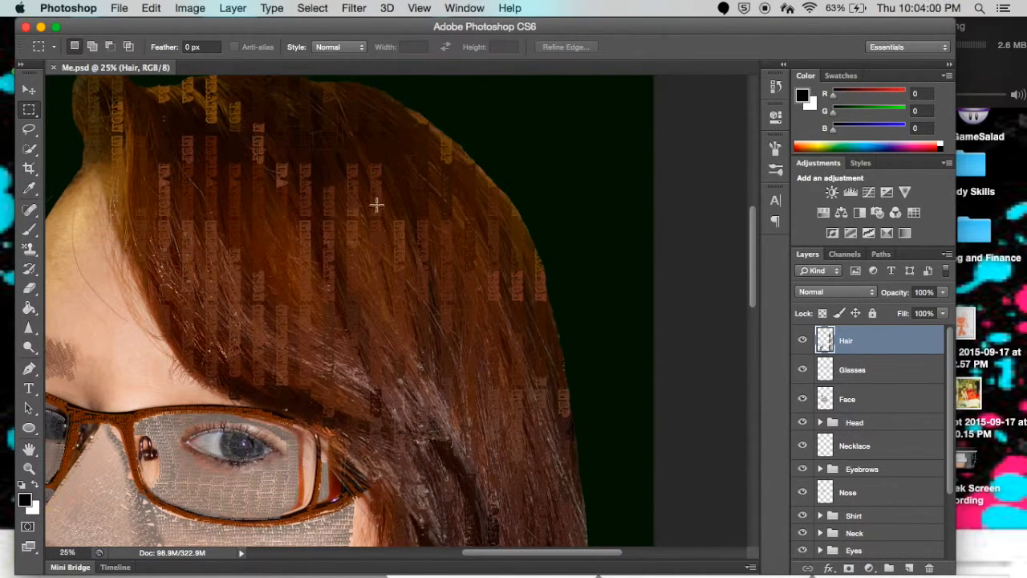
{"action": "left_click", "coordinate": [29, 188]}
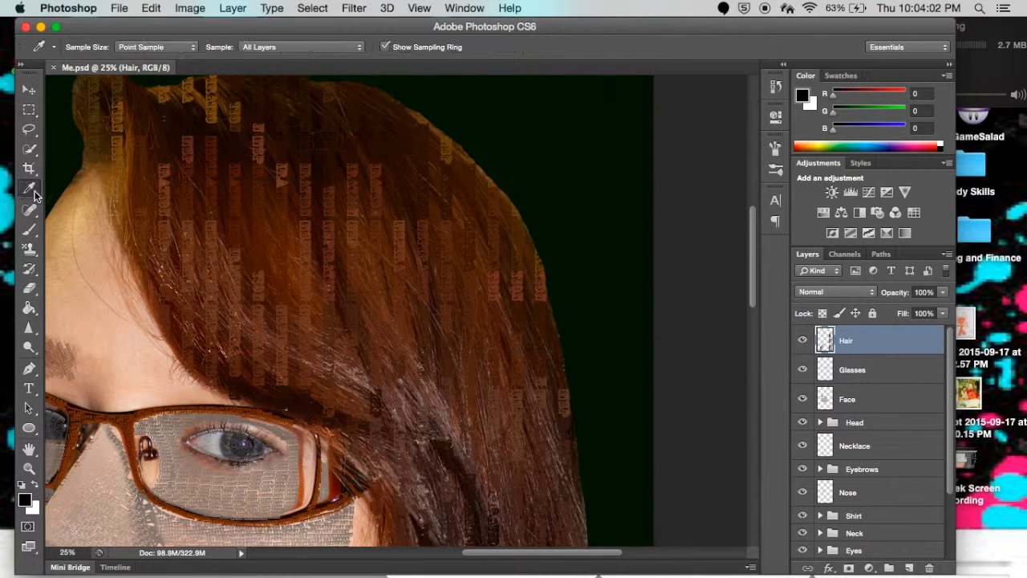
{"action": "left_click", "coordinate": [277, 118]}
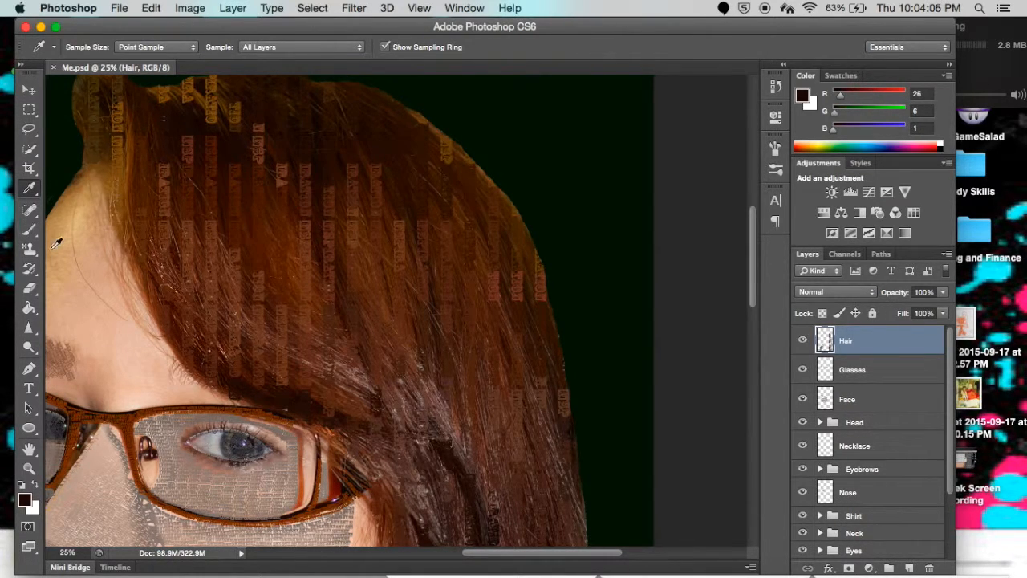
{"action": "left_click", "coordinate": [29, 309]}
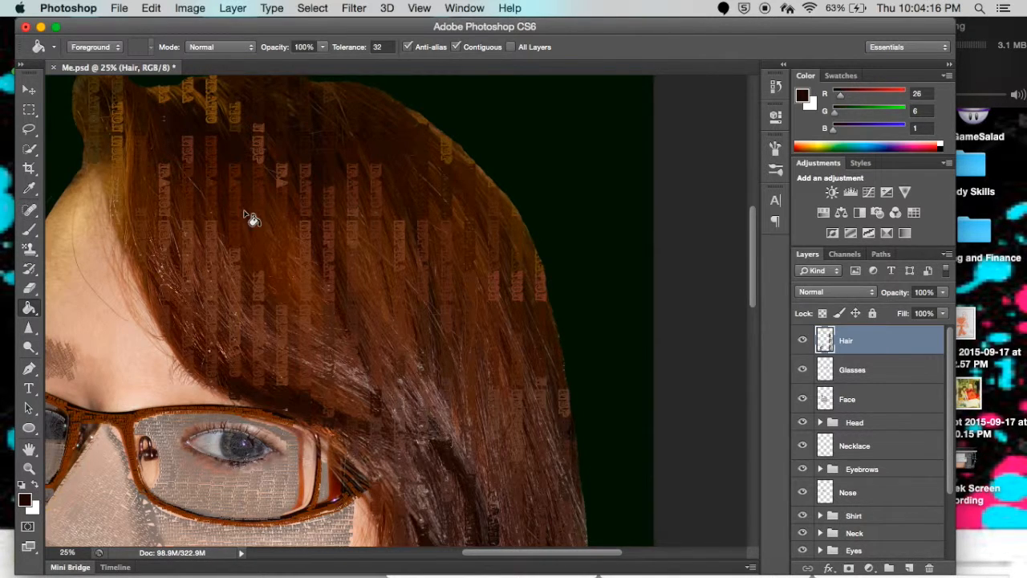
Sample a brown of RGB 42, 16, 3 from the hair as the foreground colour and activate the Paint Bucket.
{"action": "left_click", "coordinate": [30, 189]}
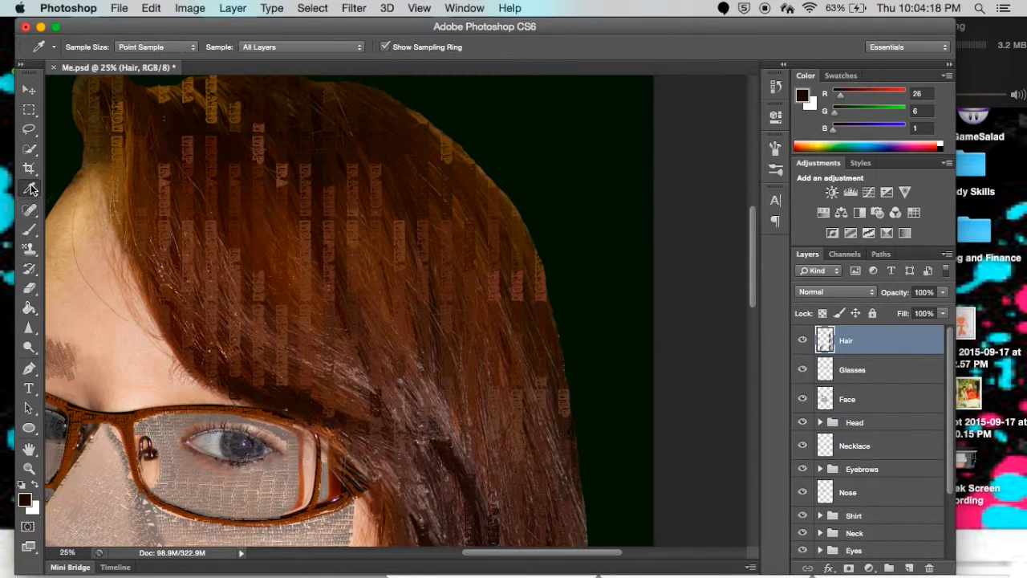
{"action": "left_click", "coordinate": [205, 201]}
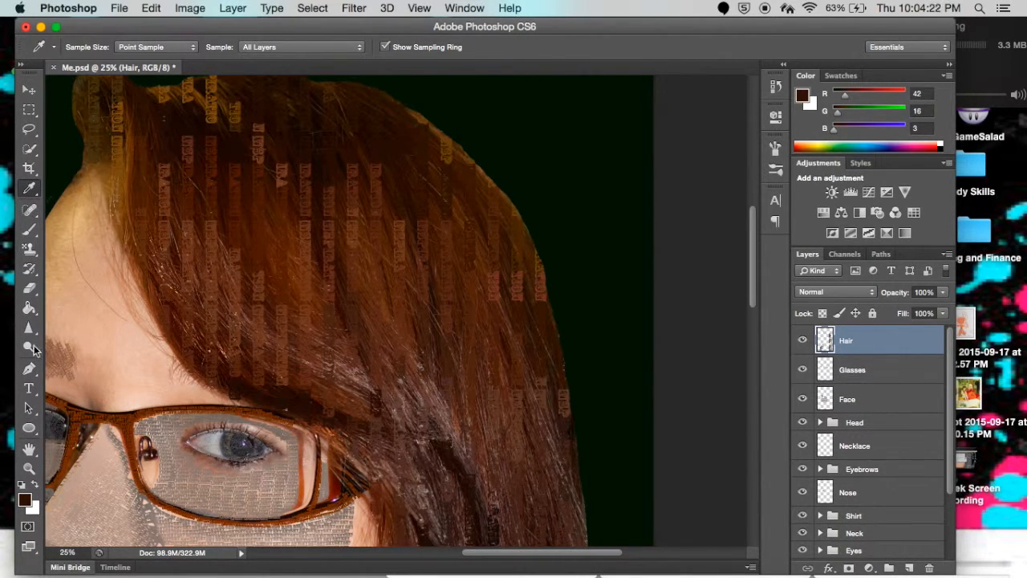
{"action": "left_click", "coordinate": [30, 312]}
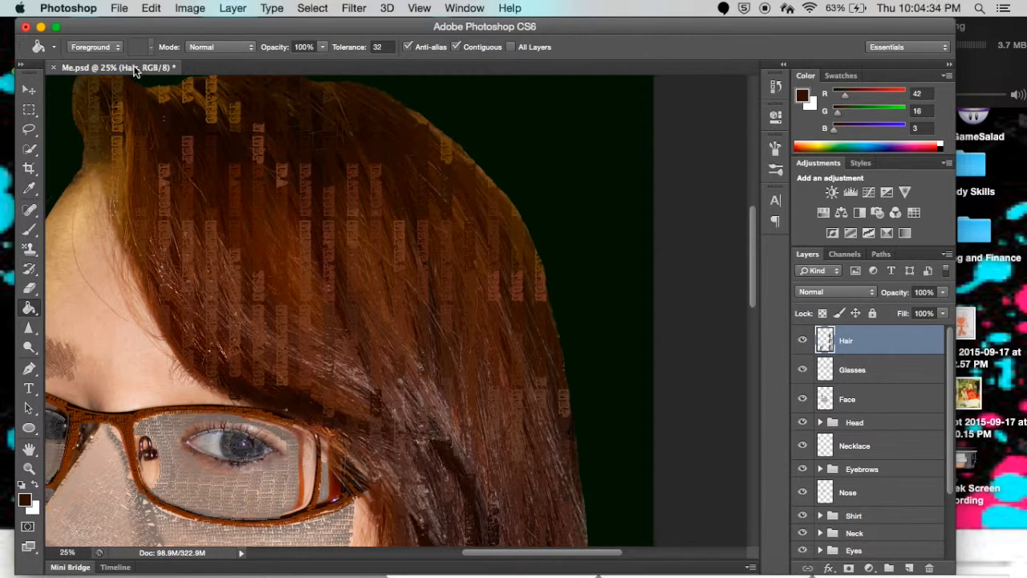
Step back one edit in the document's history.
{"action": "left_click", "coordinate": [151, 8]}
{"action": "mouse_move", "coordinate": [186, 6]}
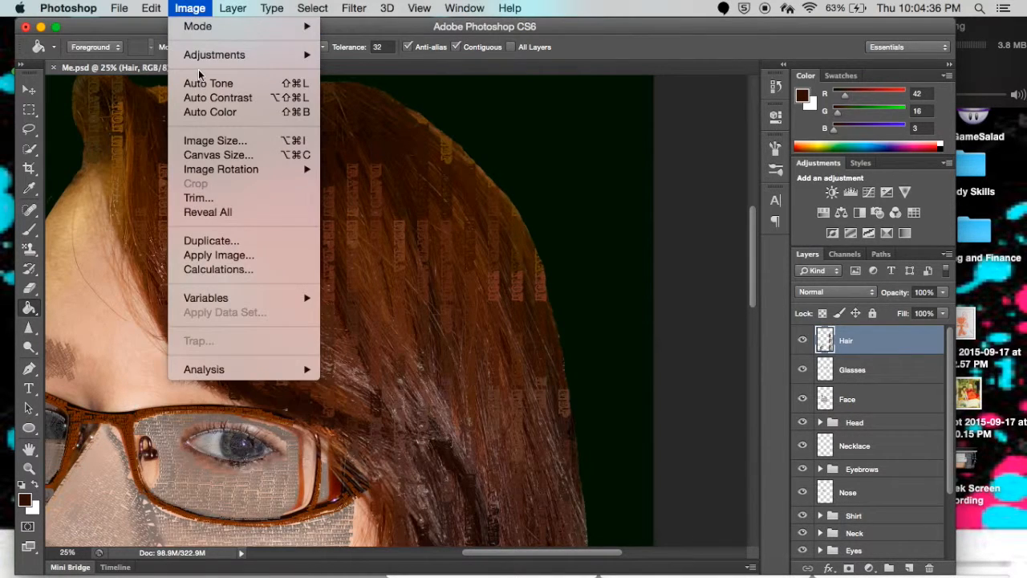
{"action": "mouse_move", "coordinate": [150, 8]}
{"action": "left_click", "coordinate": [171, 56]}
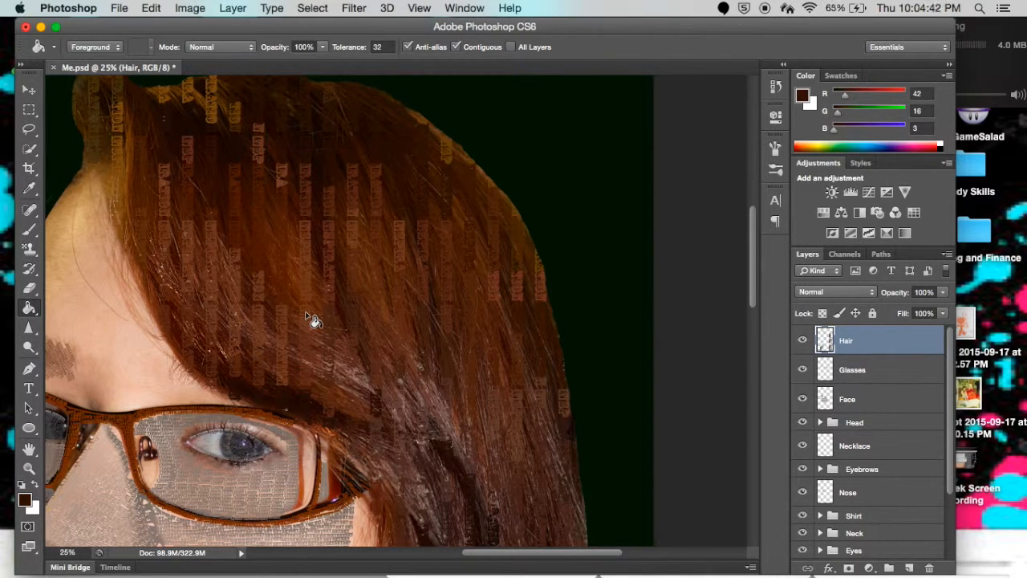
Inspect the lettering that forms the cheek, lips, chin and glasses.
{"action": "scroll", "coordinate": [80, 385], "scroll_direction": "down", "scroll_amount": 4}
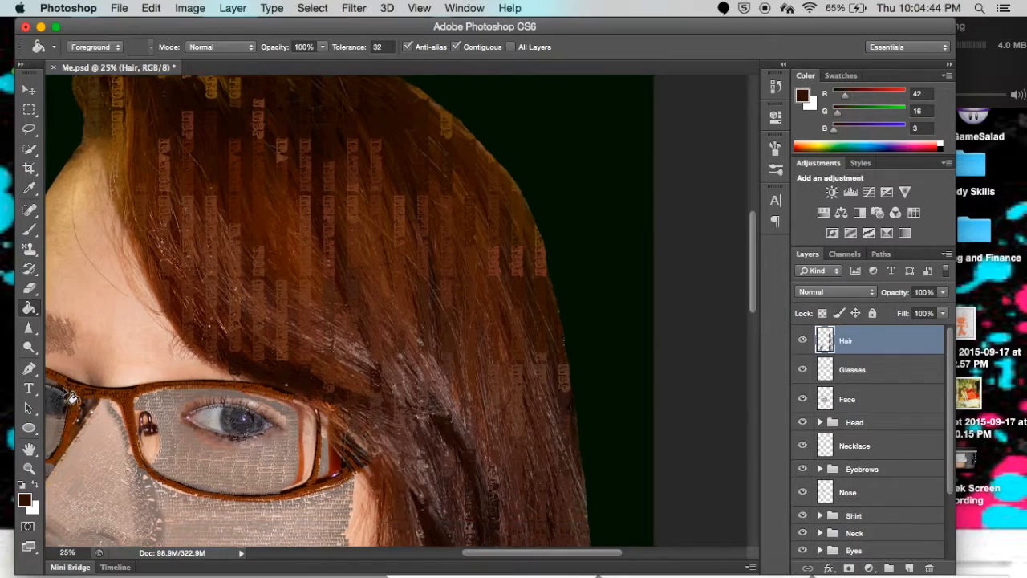
{"action": "mouse_move", "coordinate": [2, 494]}
{"action": "scroll", "coordinate": [218, 416], "scroll_direction": "down", "scroll_amount": 10}
{"action": "scroll", "coordinate": [218, 416], "scroll_direction": "left", "scroll_amount": 6}
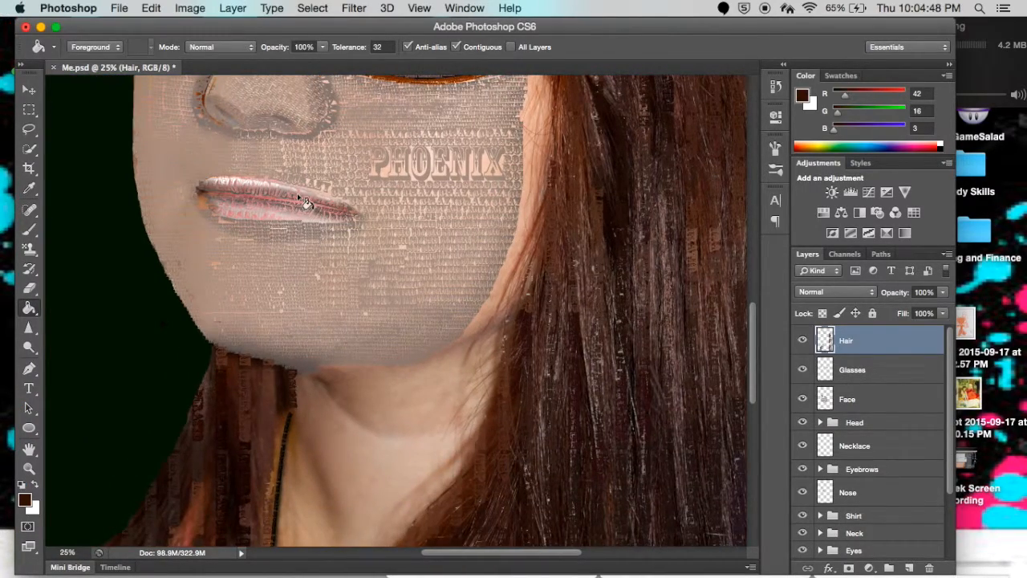
{"action": "scroll", "coordinate": [307, 202], "scroll_direction": "up", "scroll_amount": 3}
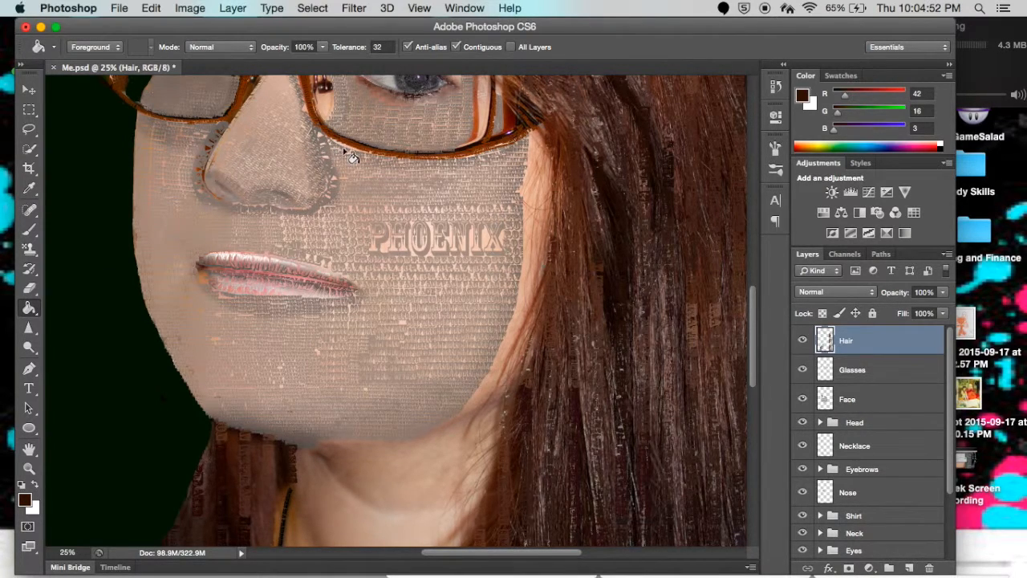
{"action": "scroll", "coordinate": [343, 147], "scroll_direction": "up", "scroll_amount": 6}
{"action": "scroll", "coordinate": [342, 147], "scroll_direction": "left", "scroll_amount": 1}
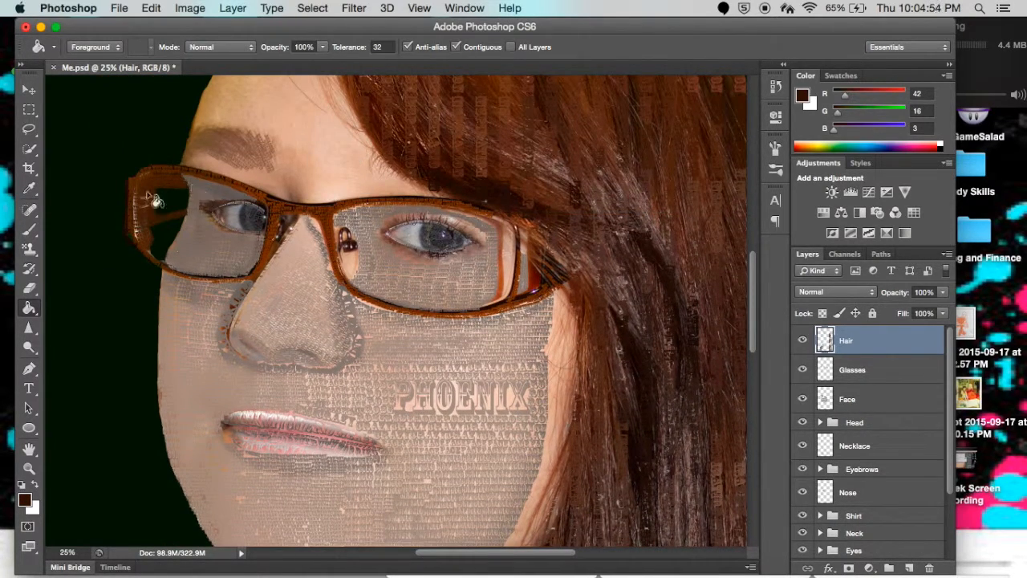
Place an empty point-text layer at the upper rim of the glasses with the Type tool and commit it.
{"action": "left_click", "coordinate": [30, 389]}
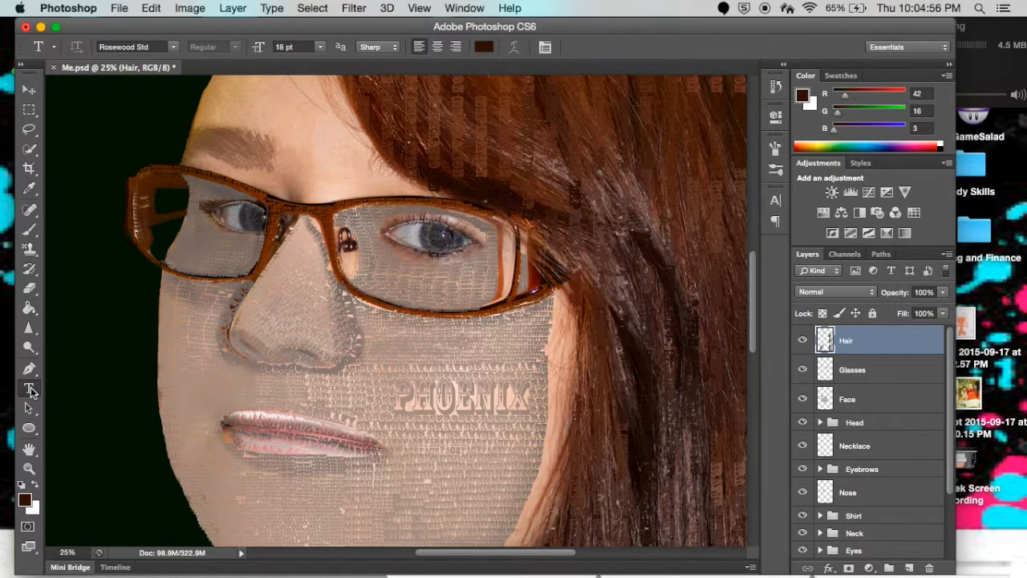
{"action": "scroll", "coordinate": [258, 144], "scroll_direction": "up", "scroll_amount": 7}
{"action": "scroll", "coordinate": [258, 145], "scroll_direction": "left", "scroll_amount": 1}
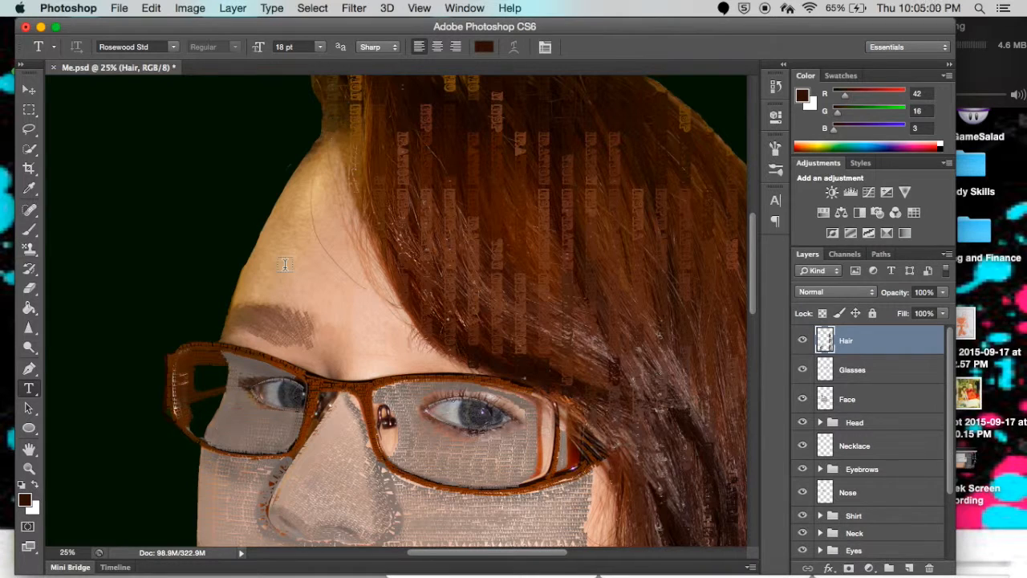
{"action": "left_click", "coordinate": [268, 363]}
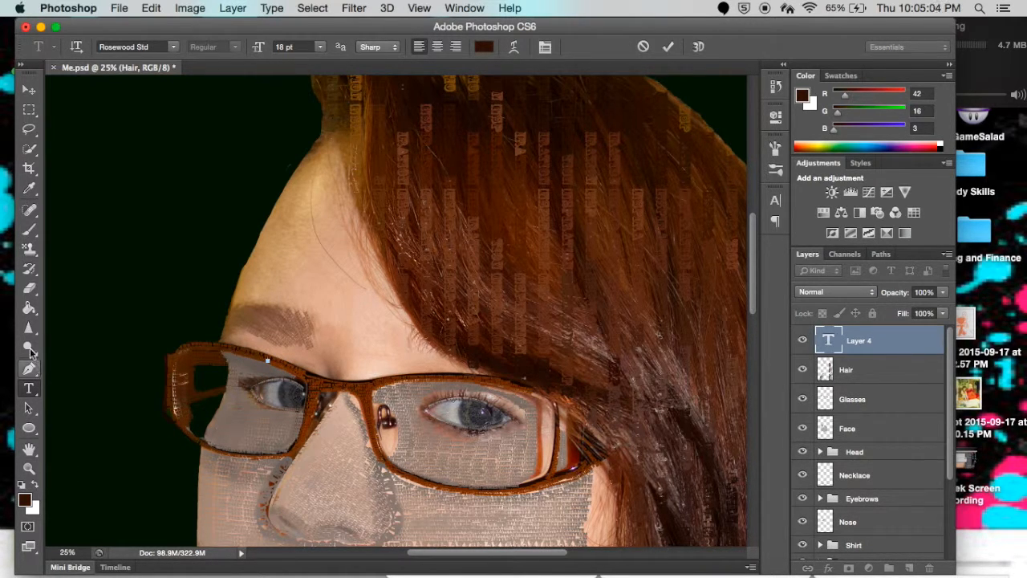
{"action": "left_click", "coordinate": [29, 89]}
Add the text "Phoenix" in Rosewood Std, 18 pt, on the forehead and move it closer to the hairline.
{"action": "left_click", "coordinate": [29, 388]}
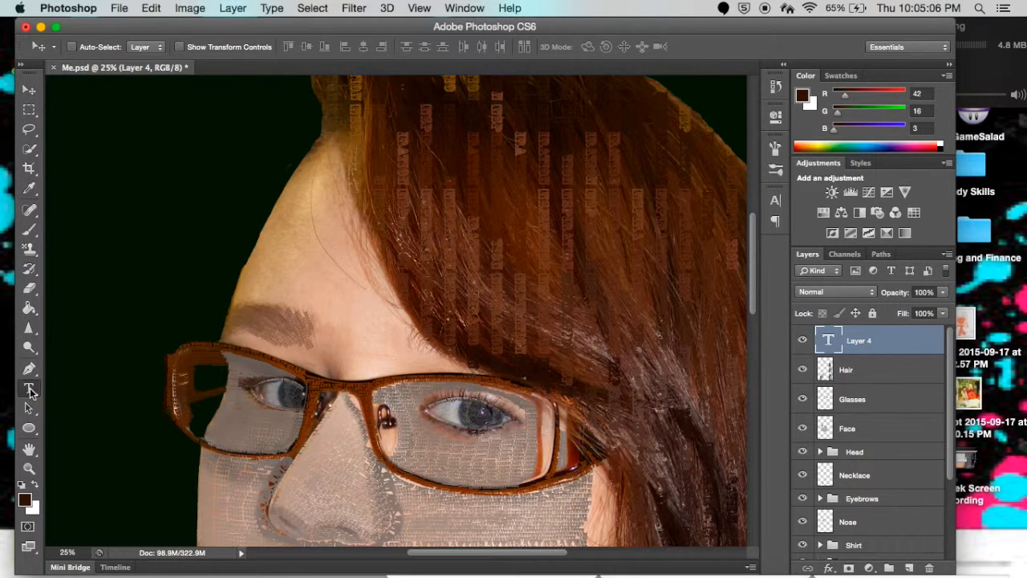
{"action": "left_click", "coordinate": [271, 257]}
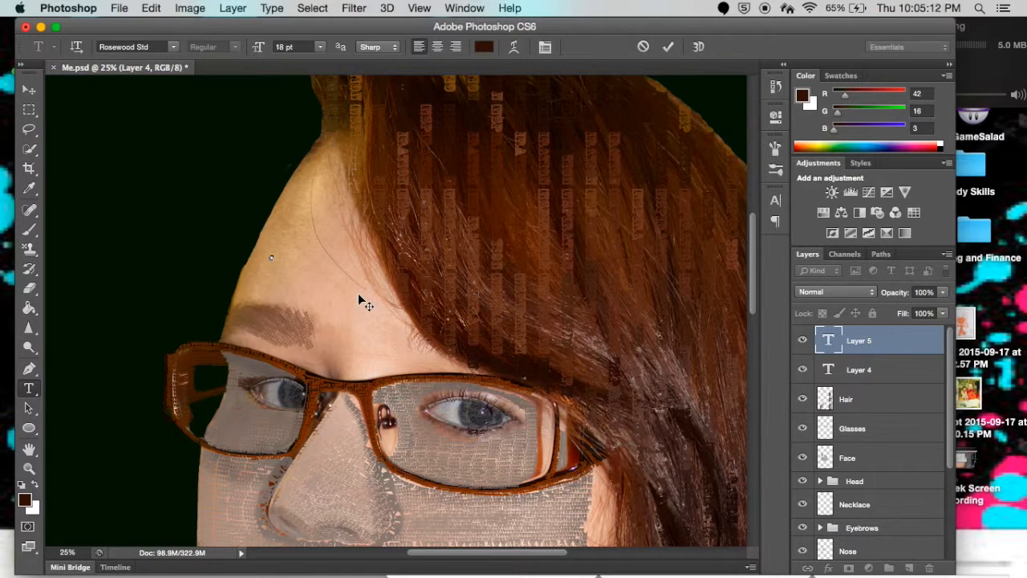
{"action": "type", "text": "Ceative"}
{"action": "left_click", "coordinate": [28, 89]}
{"action": "left_click_drag", "start_coordinate": [281, 265], "coordinate": [312, 282]}
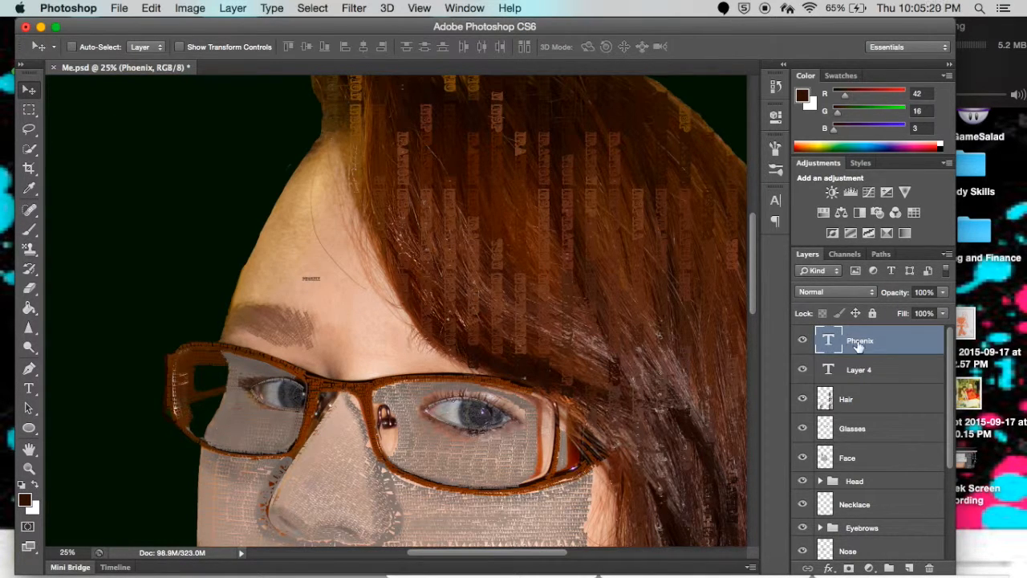
Enlarge the "Phoenix" text with Free Transform so it spans from the forehead into the hair.
{"action": "left_click", "coordinate": [148, 8]}
{"action": "mouse_move", "coordinate": [118, 6]}
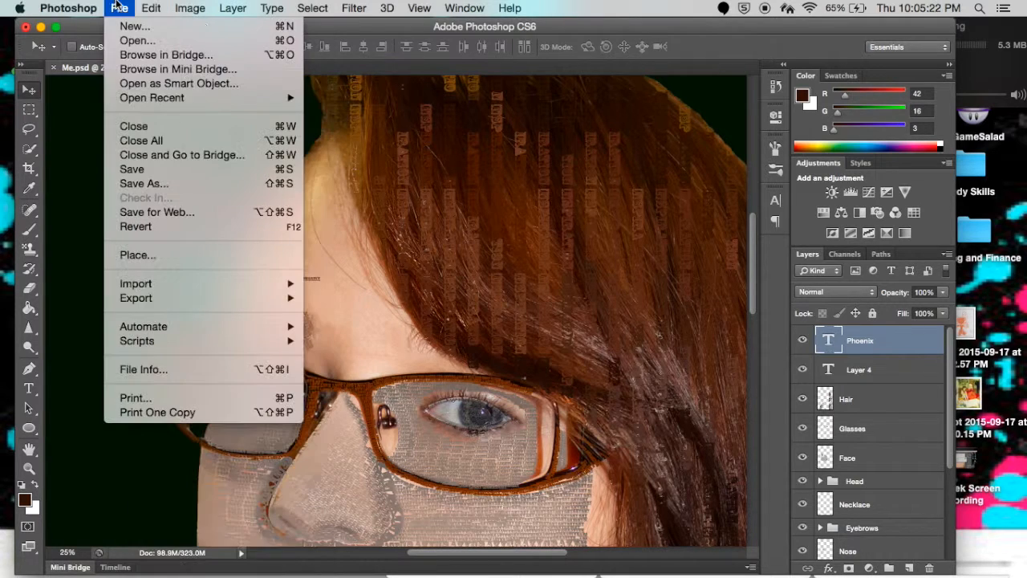
{"action": "mouse_move", "coordinate": [150, 8]}
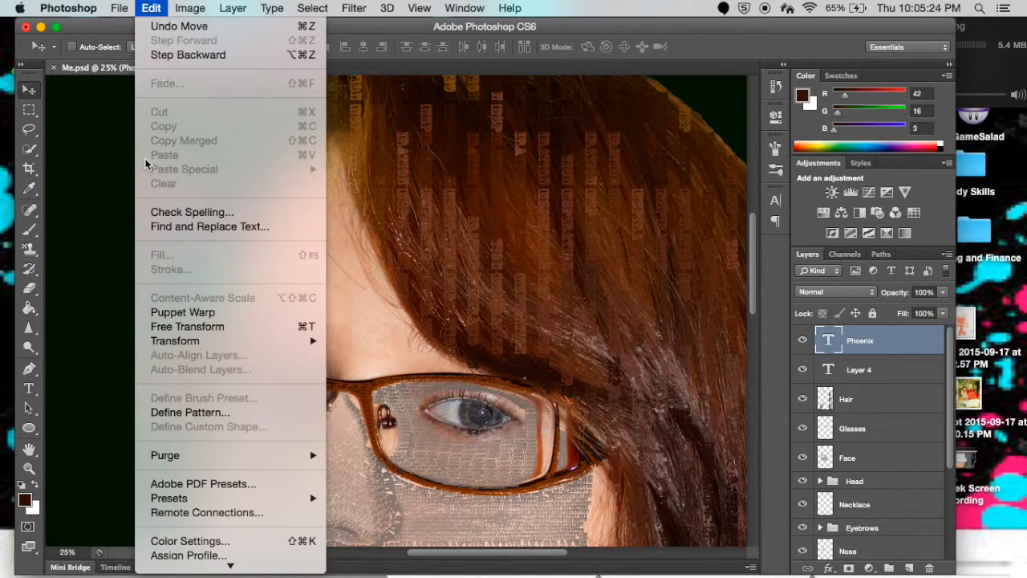
{"action": "left_click", "coordinate": [171, 327]}
{"action": "left_click_drag", "start_coordinate": [323, 272], "coordinate": [404, 238]}
{"action": "key", "text": "Return"}
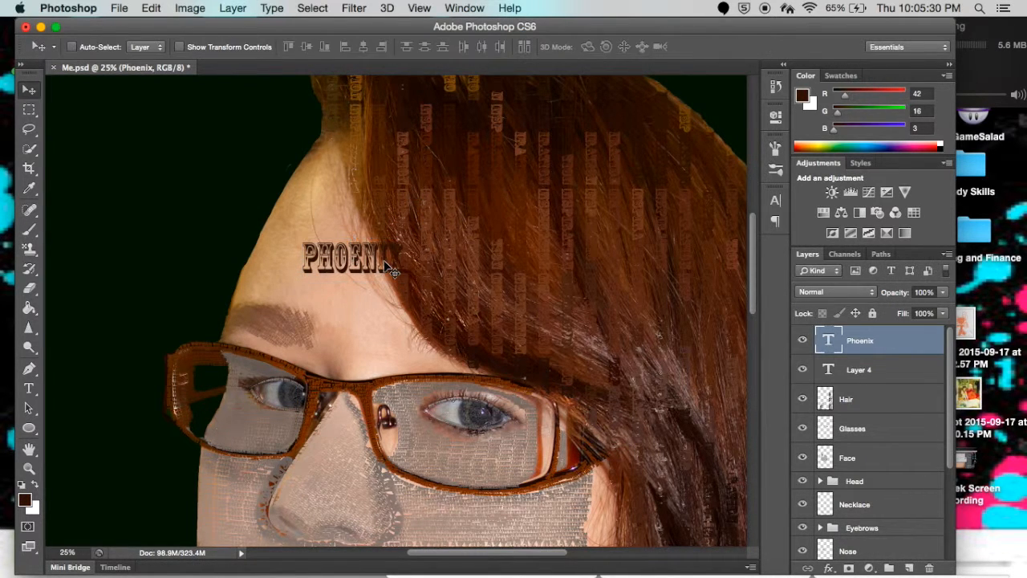
Place an empty point-text layer over the word "Phoenix" on the forehead with the Type tool and commit it.
{"action": "left_click", "coordinate": [29, 388]}
{"action": "mouse_move", "coordinate": [392, 261]}
{"action": "left_mouse_down"}
{"action": "mouse_move", "coordinate": [273, 265]}
{"action": "mouse_move", "coordinate": [359, 258]}
{"action": "mouse_move", "coordinate": [377, 270]}
{"action": "left_mouse_up"}
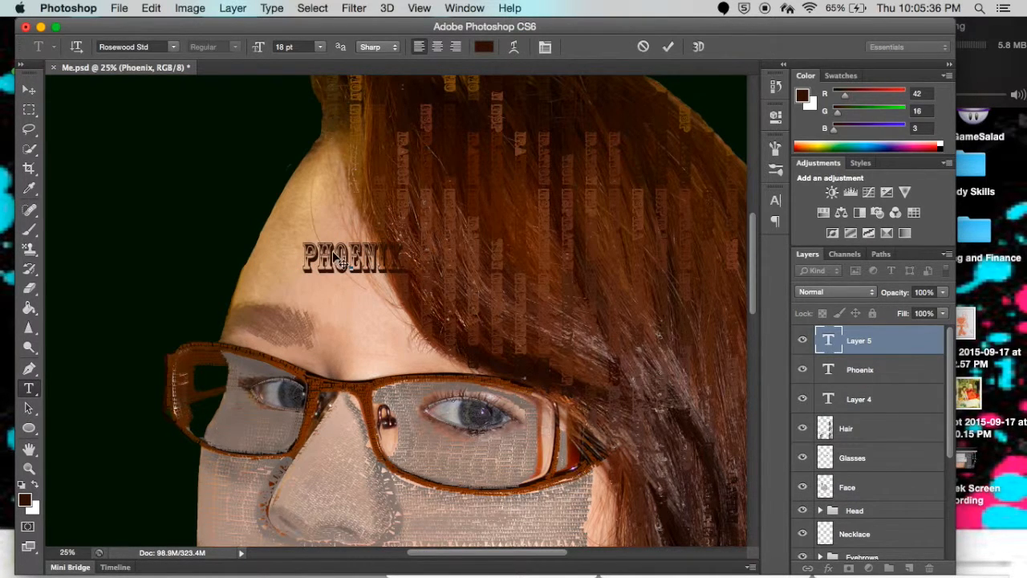
{"action": "left_click", "coordinate": [29, 90]}
Try to recolour the selected "Phoenix" lettering on the forehead white through the background colour swatch.
{"action": "left_click", "coordinate": [28, 390]}
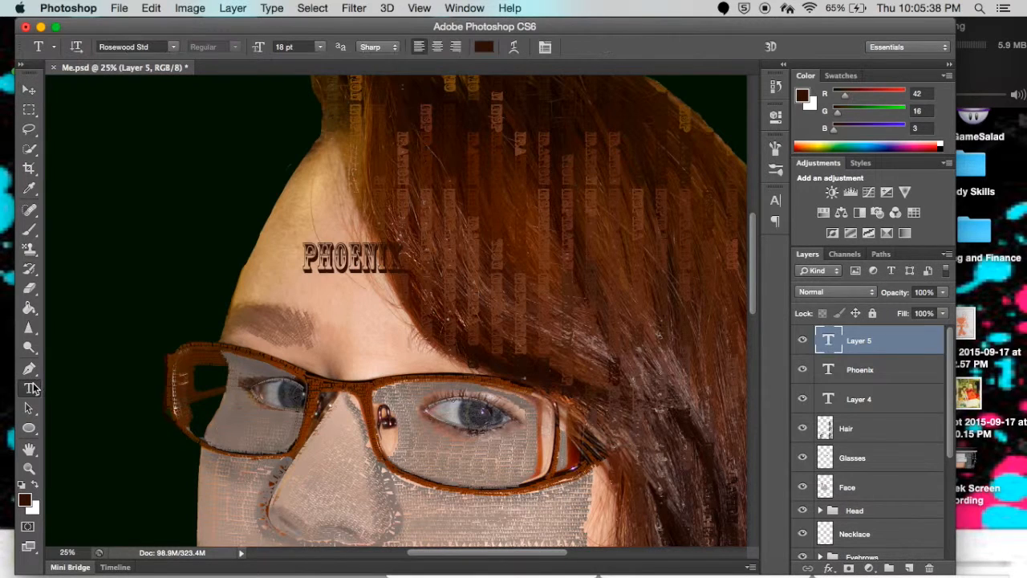
{"action": "left_click", "coordinate": [393, 255]}
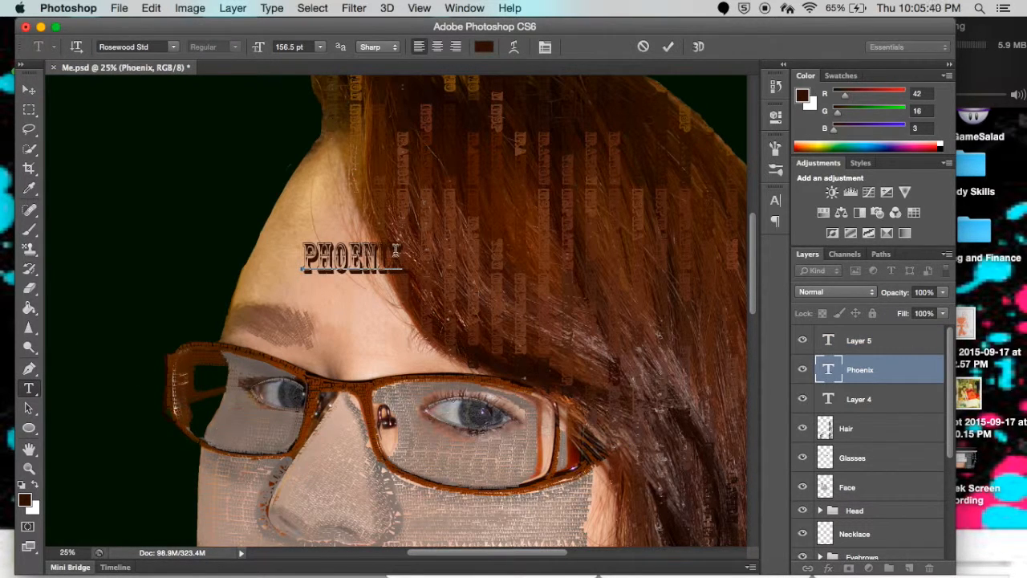
{"action": "left_click_drag", "start_coordinate": [399, 252], "coordinate": [303, 255]}
{"action": "left_click", "coordinate": [812, 105]}
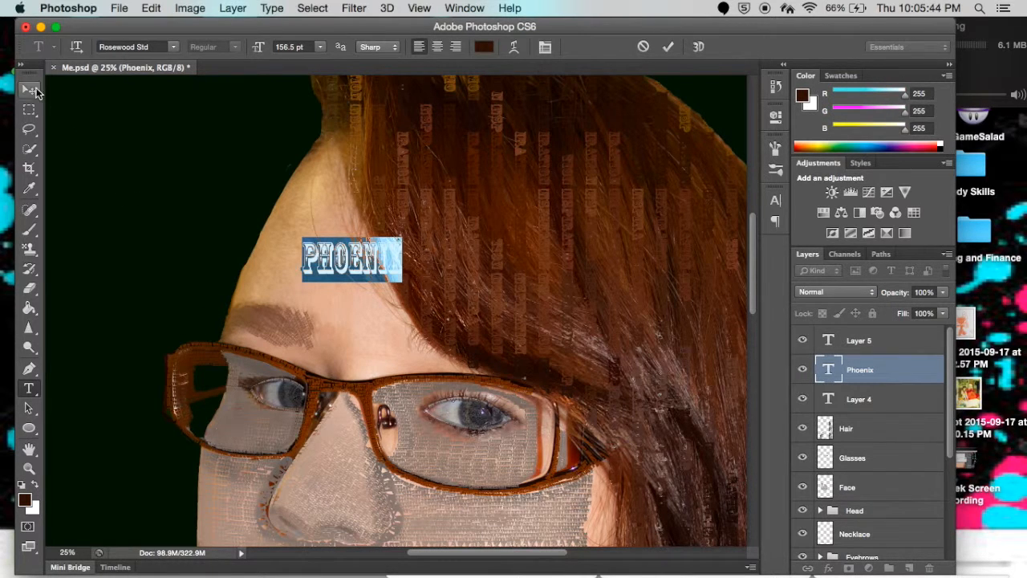
{"action": "left_click", "coordinate": [29, 89]}
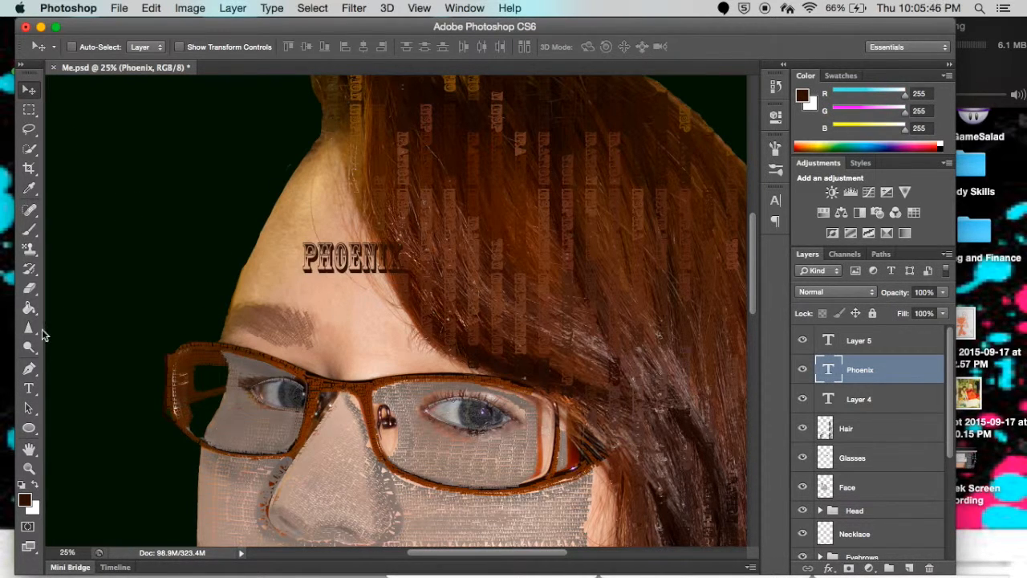
Set the "Phoenix" text colour to white (ffffff) and move the word to just above the eyebrow.
{"action": "left_click", "coordinate": [29, 388]}
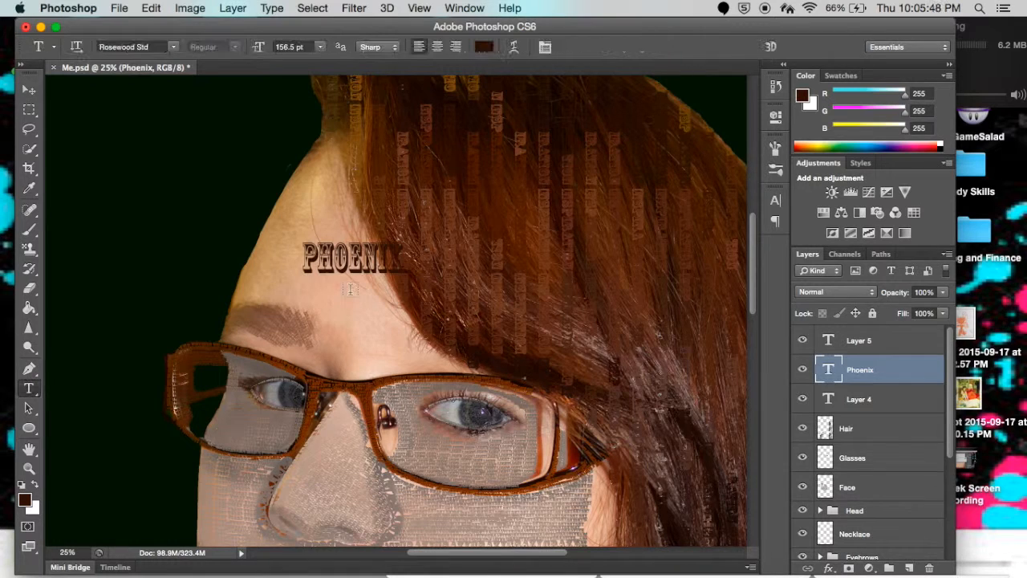
{"action": "left_click", "coordinate": [381, 261]}
{"action": "left_click_drag", "start_coordinate": [401, 257], "coordinate": [281, 252]}
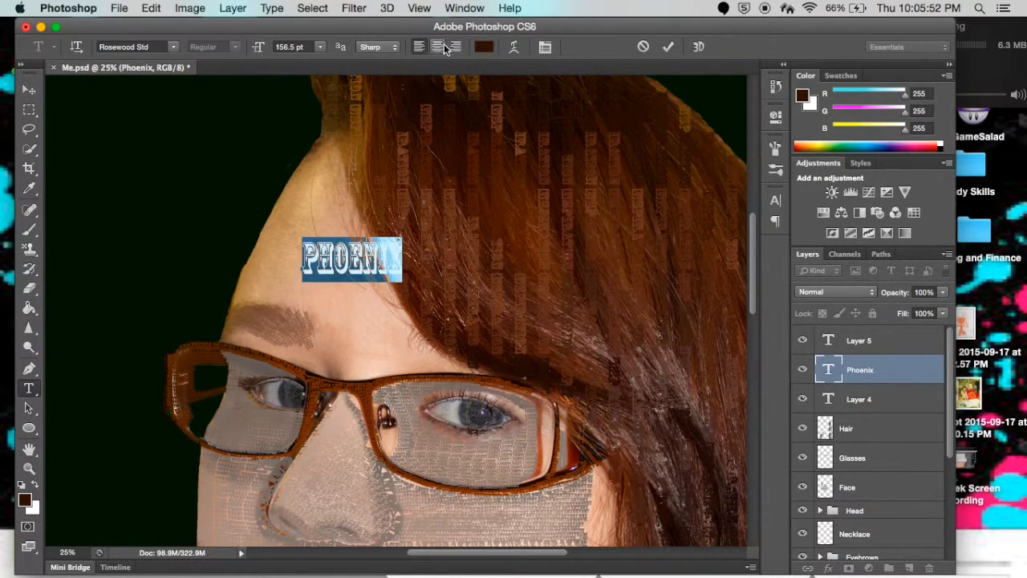
{"action": "left_click", "coordinate": [484, 46]}
{"action": "type", "text": "ffffff"}
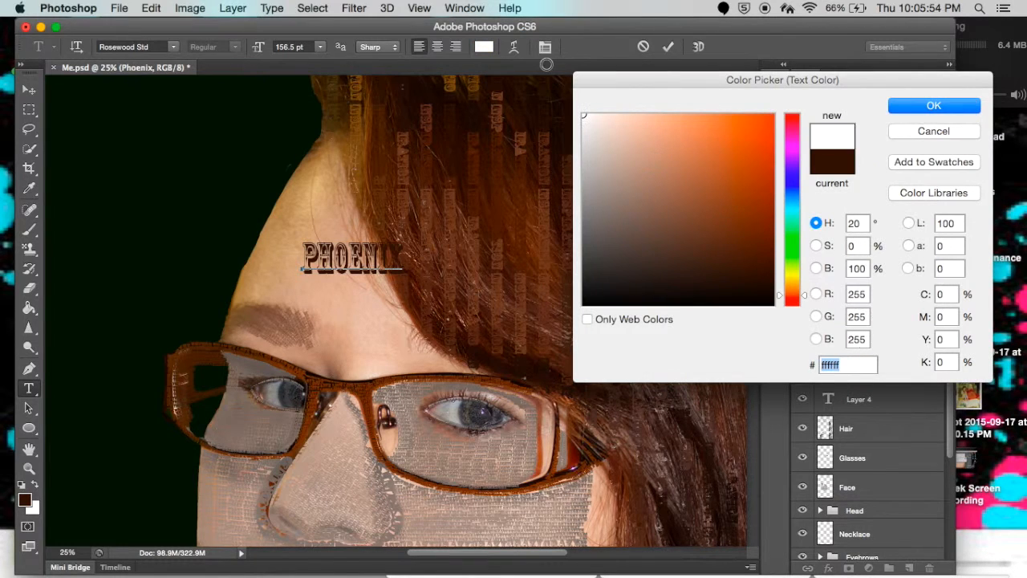
{"action": "left_click", "coordinate": [937, 109]}
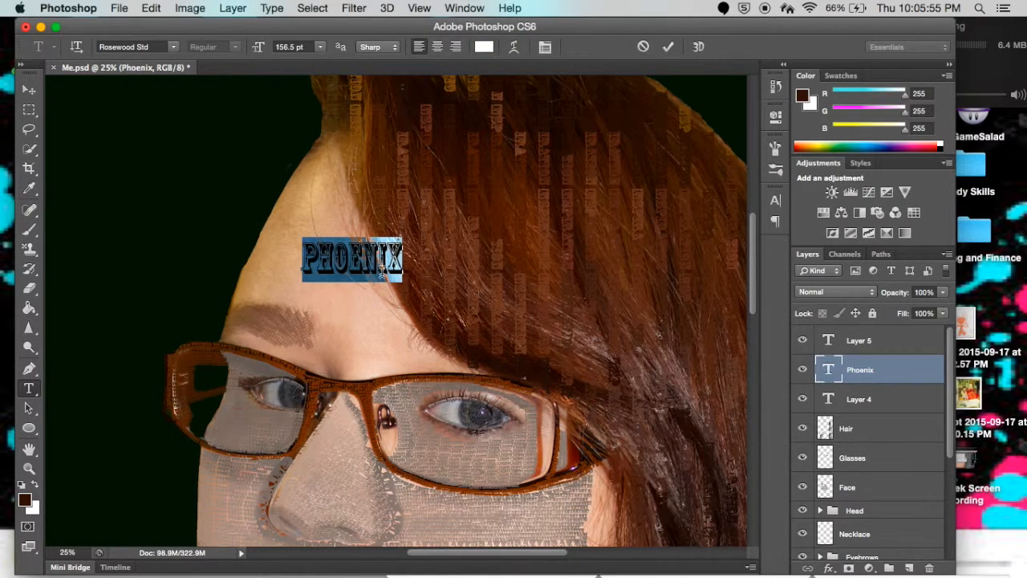
{"action": "left_click", "coordinate": [30, 90]}
{"action": "left_click_drag", "start_coordinate": [362, 277], "coordinate": [295, 295]}
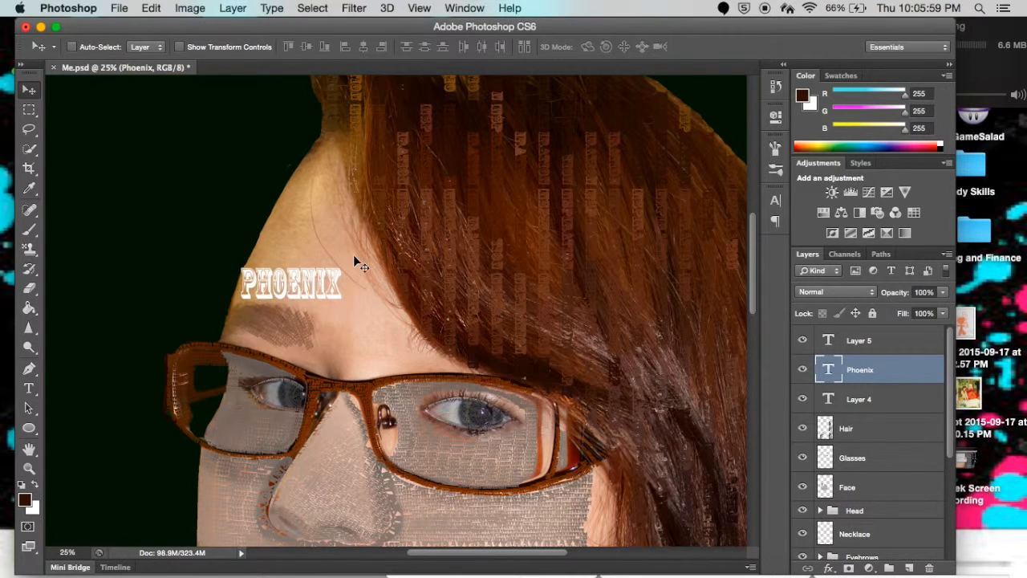
Rotate the "Phoenix" text to about -61° with Free Transform and place it along the outer edge of the upper forehead.
{"action": "left_click", "coordinate": [151, 8]}
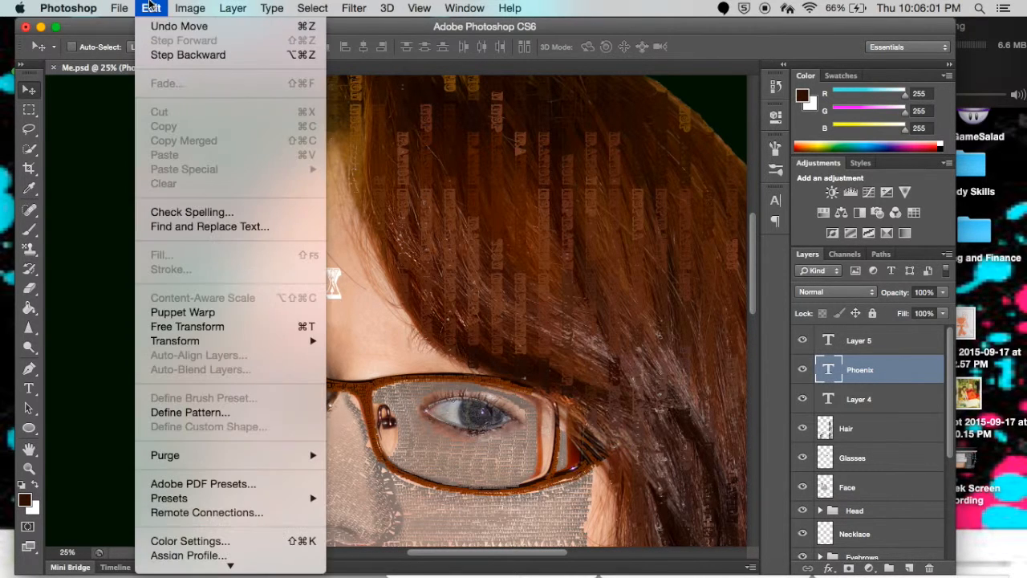
{"action": "left_click", "coordinate": [185, 326]}
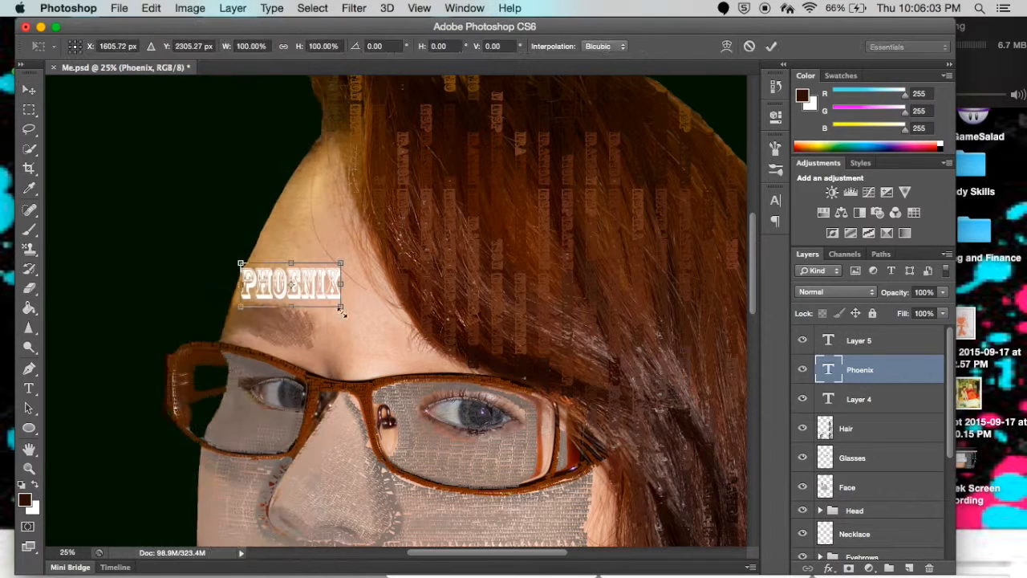
{"action": "left_click_drag", "start_coordinate": [355, 309], "coordinate": [378, 191]}
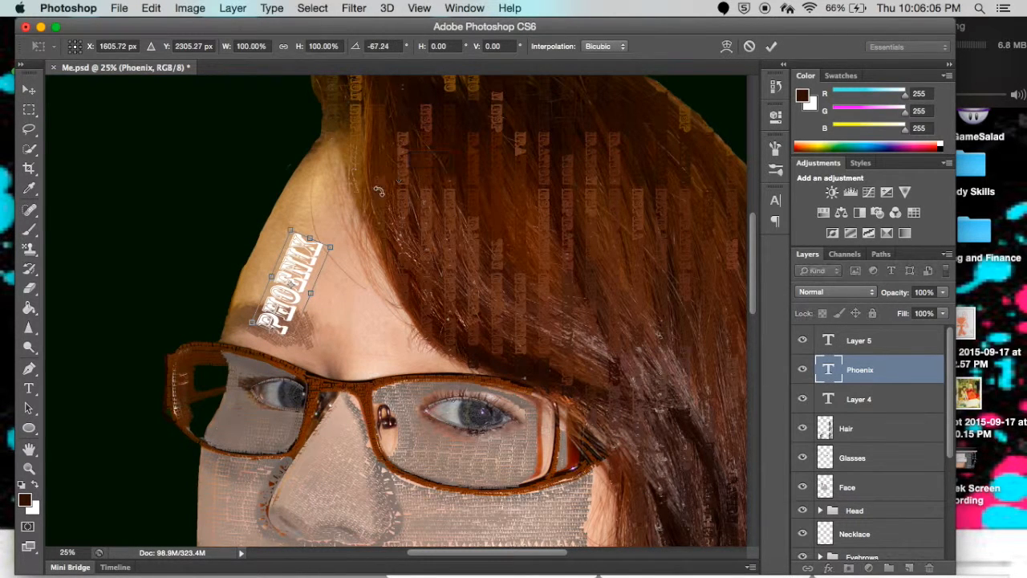
{"action": "left_click_drag", "start_coordinate": [306, 261], "coordinate": [311, 184]}
{"action": "left_click_drag", "start_coordinate": [313, 183], "coordinate": [317, 180]}
{"action": "left_click_drag", "start_coordinate": [306, 273], "coordinate": [299, 245]}
{"action": "left_click_drag", "start_coordinate": [314, 171], "coordinate": [315, 169]}
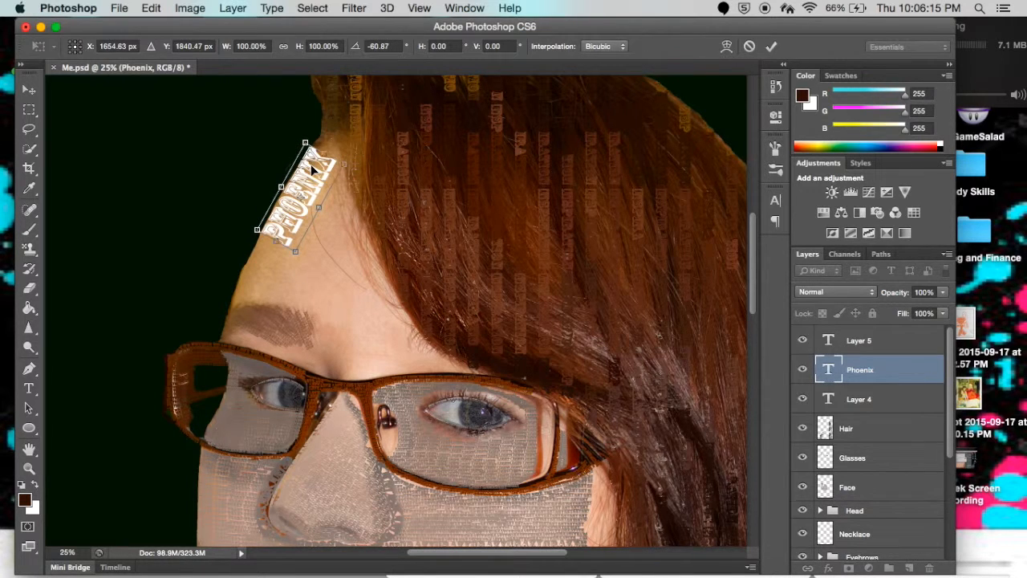
{"action": "key", "text": "Return"}
Apply Puppet Warp to the "Phoenix" layer, accepting rasterization, and set pins along the length of the lettering.
{"action": "left_click", "coordinate": [152, 8]}
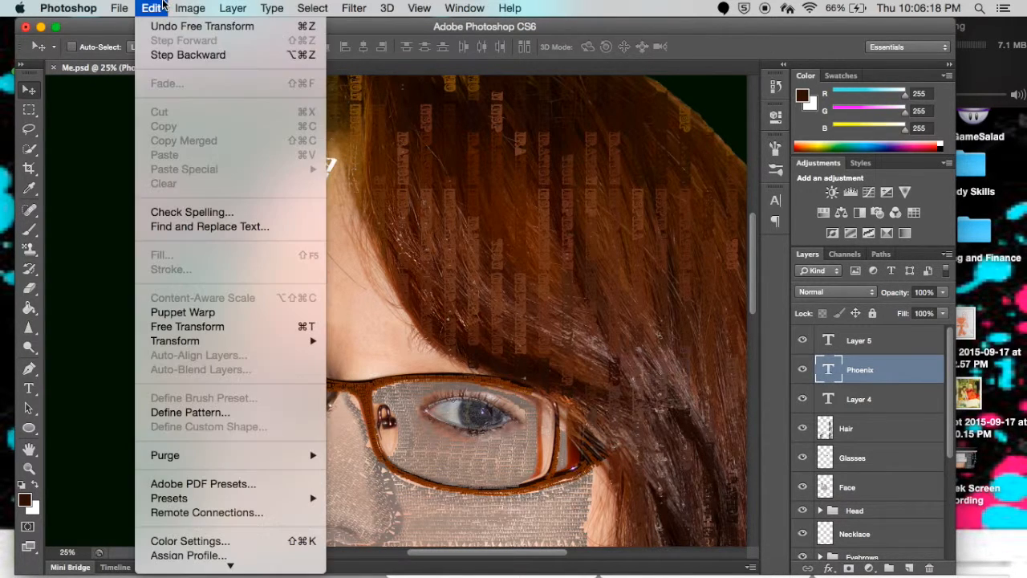
{"action": "left_click", "coordinate": [180, 318]}
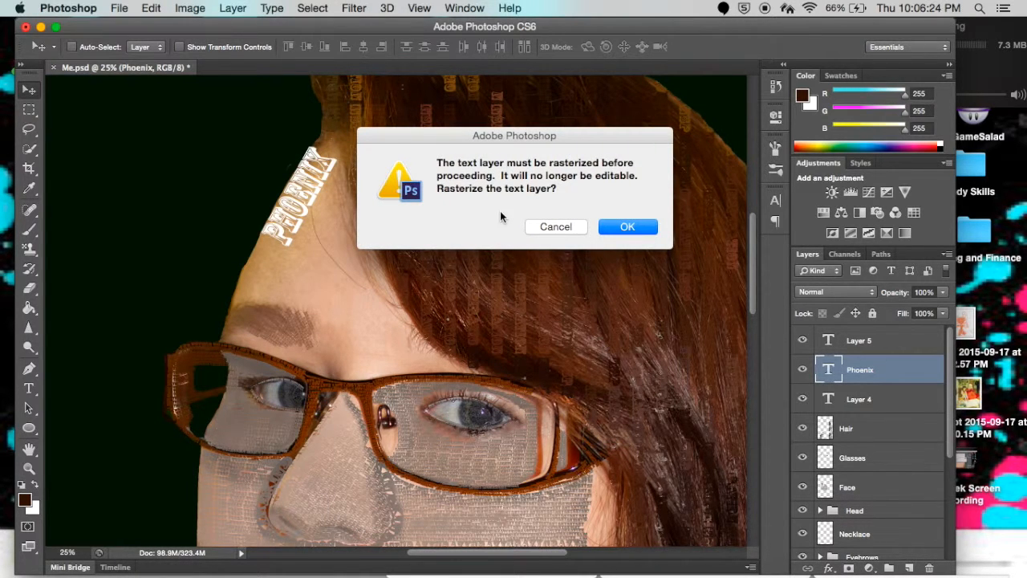
{"action": "left_click", "coordinate": [628, 227]}
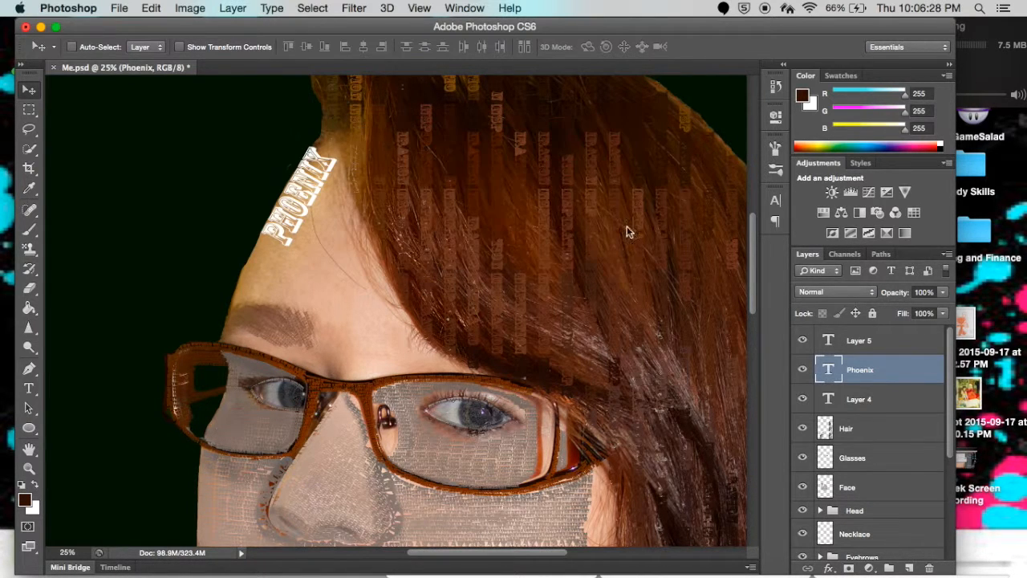
{"action": "mouse_move", "coordinate": [297, 211]}
{"action": "left_mouse_down"}
{"action": "mouse_move", "coordinate": [298, 195]}
{"action": "mouse_move", "coordinate": [298, 212]}
{"action": "left_mouse_up"}
{"action": "left_click", "coordinate": [294, 217]}
{"action": "left_click", "coordinate": [285, 226]}
{"action": "left_click", "coordinate": [274, 236]}
{"action": "left_click", "coordinate": [303, 195]}
{"action": "left_click", "coordinate": [307, 179]}
{"action": "left_click", "coordinate": [316, 169]}
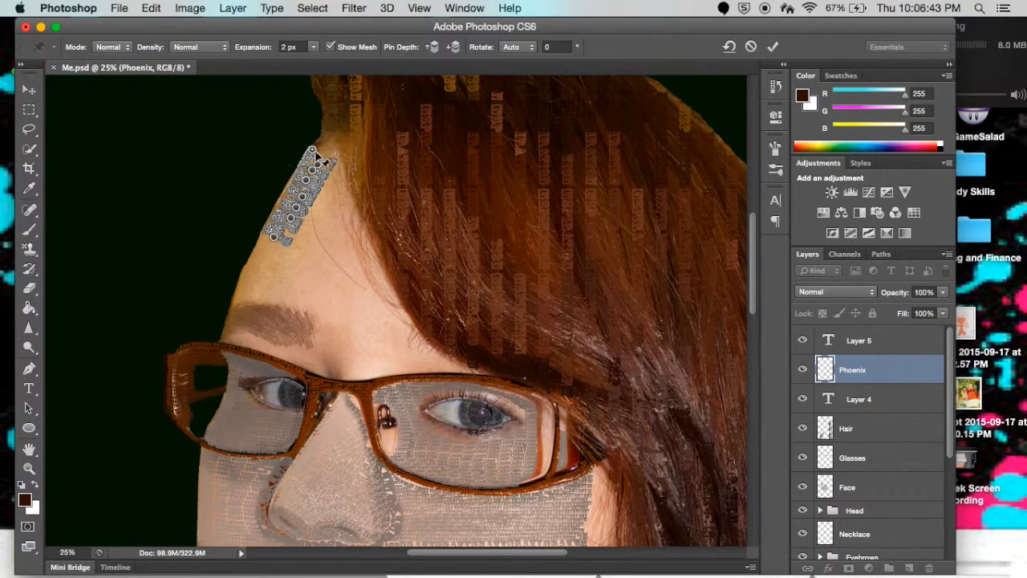
Add and move warp pins to bend "Phoenix" along the forehead's outline towards the hairline, and commit the warp.
{"action": "left_click", "coordinate": [319, 145]}
{"action": "left_click_drag", "start_coordinate": [318, 145], "coordinate": [338, 156]}
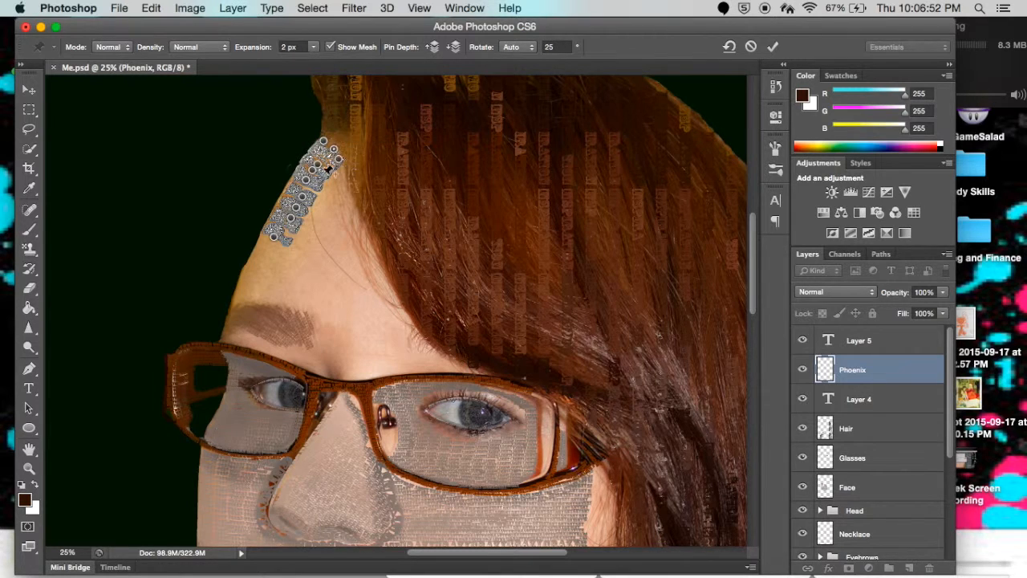
{"action": "left_click", "coordinate": [290, 190]}
{"action": "left_click_drag", "start_coordinate": [290, 191], "coordinate": [271, 228]}
{"action": "left_click", "coordinate": [283, 195]}
{"action": "left_click", "coordinate": [274, 232]}
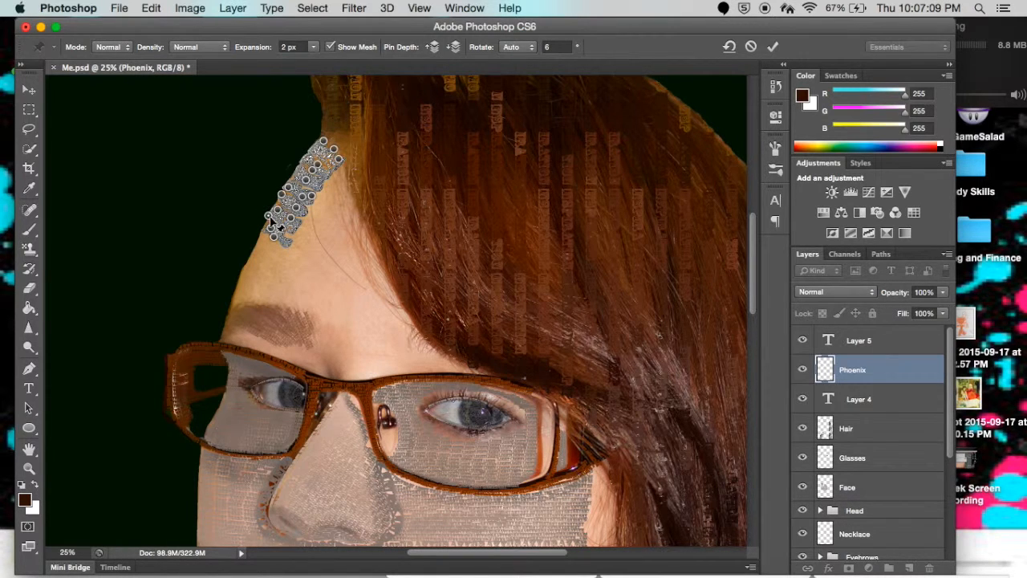
{"action": "left_click_drag", "start_coordinate": [270, 217], "coordinate": [302, 183]}
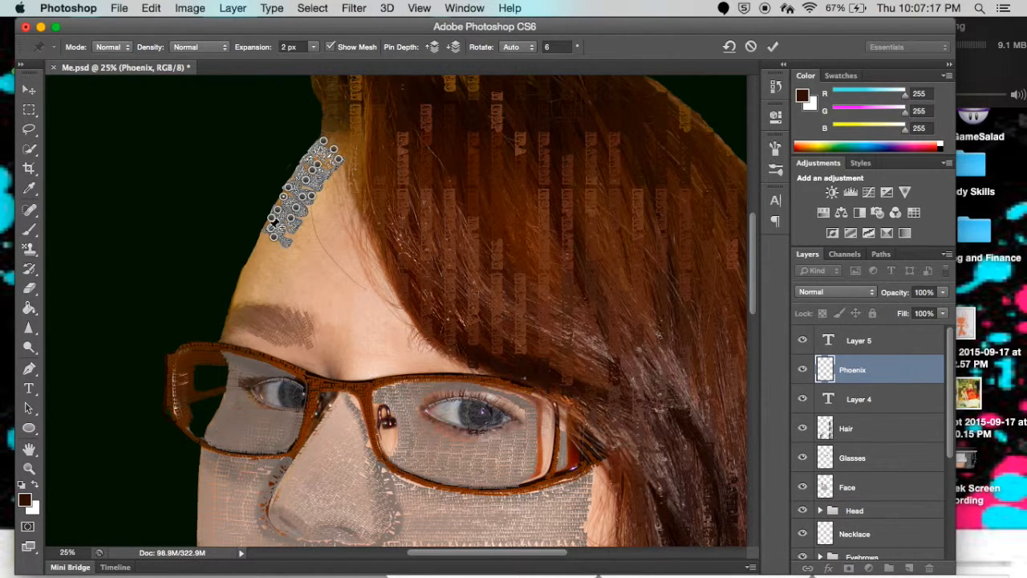
{"action": "left_click_drag", "start_coordinate": [280, 228], "coordinate": [279, 231]}
{"action": "key", "text": "Return"}
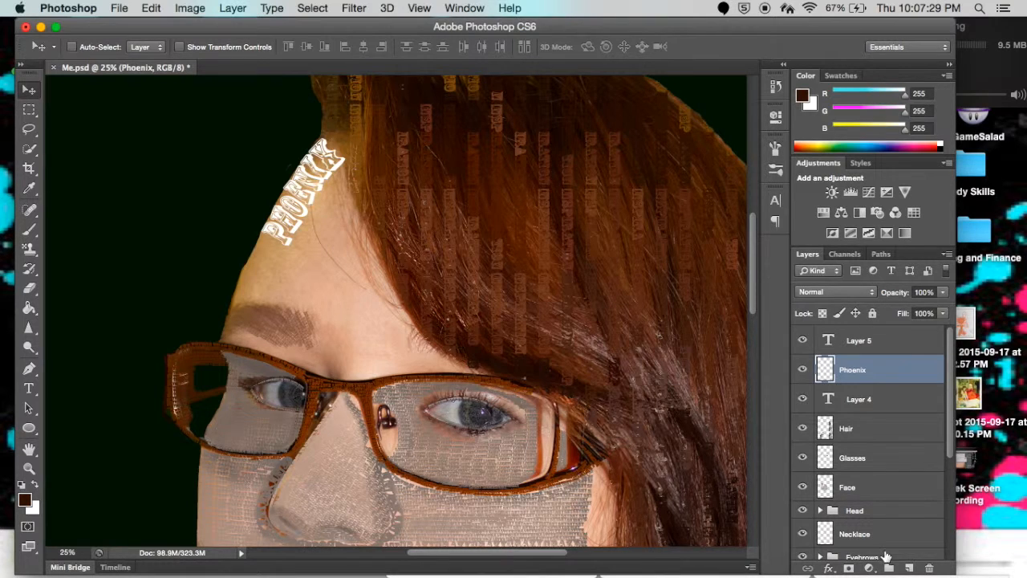
Sample a skin tone (211, 169, 144) from the forehead, make it the foreground colour and fill the letters P, H and O with the Paint Bucket.
{"action": "left_click", "coordinate": [31, 187]}
{"action": "left_click", "coordinate": [326, 284]}
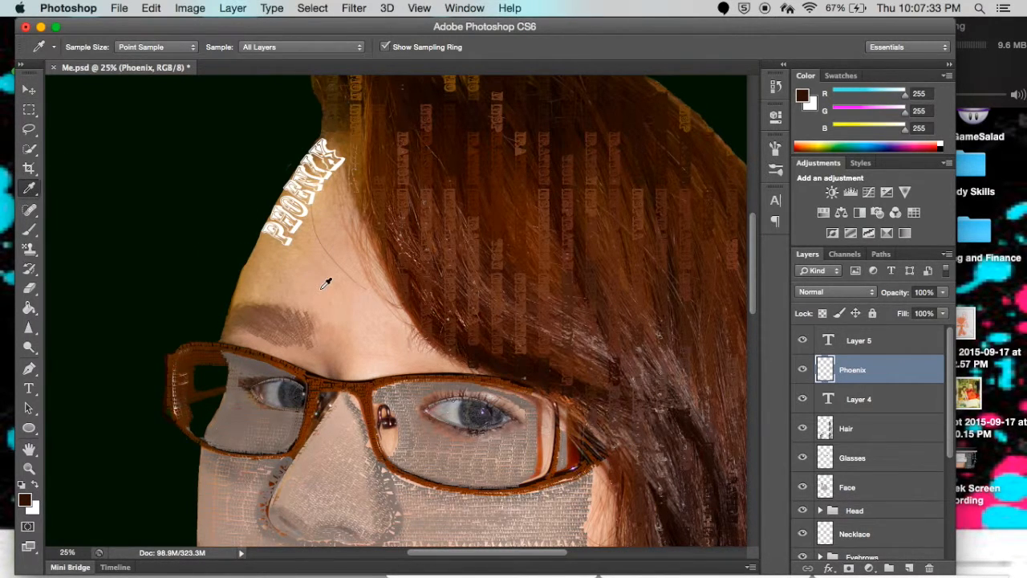
{"action": "left_click", "coordinate": [314, 270]}
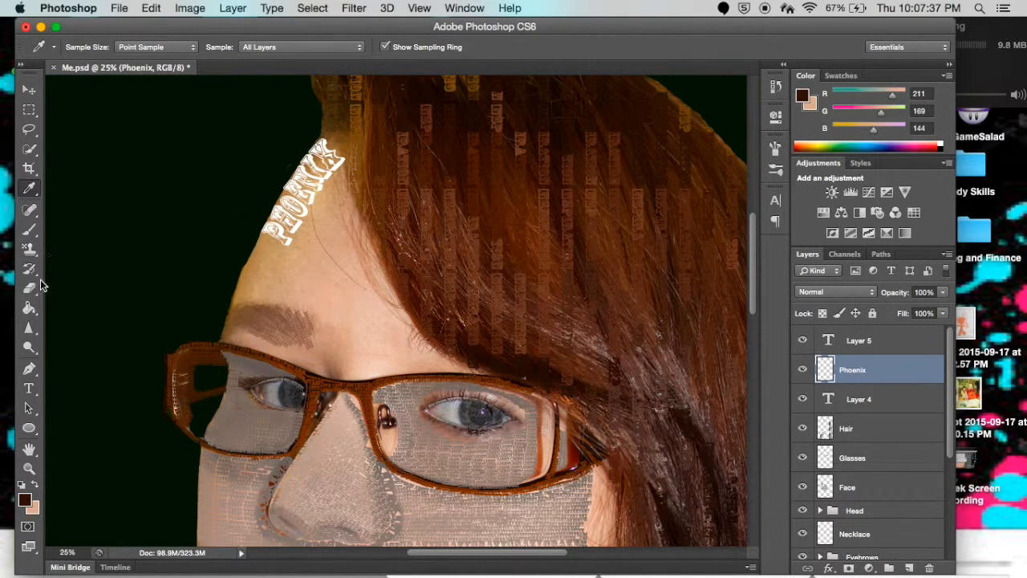
{"action": "left_click", "coordinate": [29, 307]}
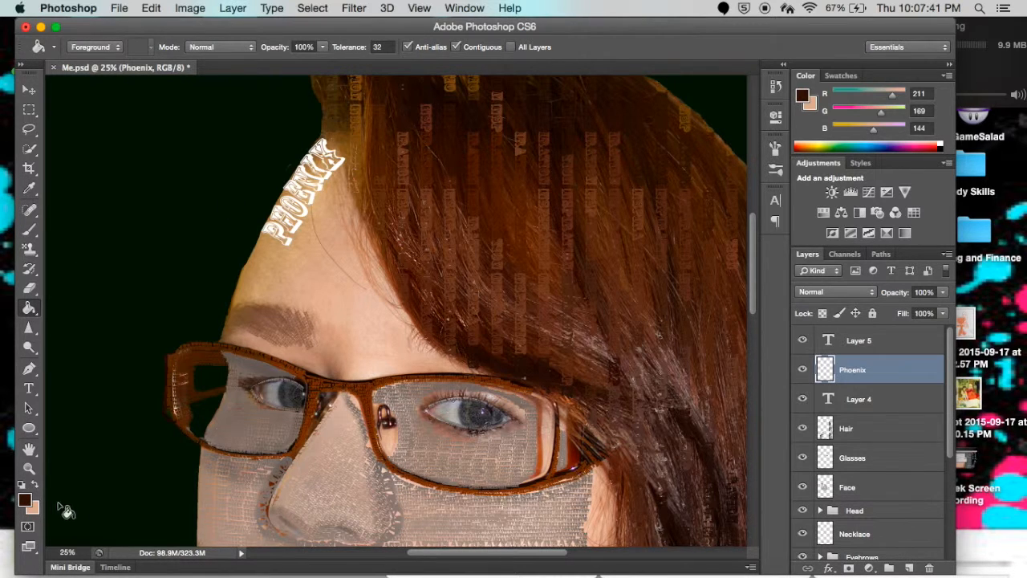
{"action": "left_click", "coordinate": [34, 486]}
{"action": "left_click", "coordinate": [35, 486]}
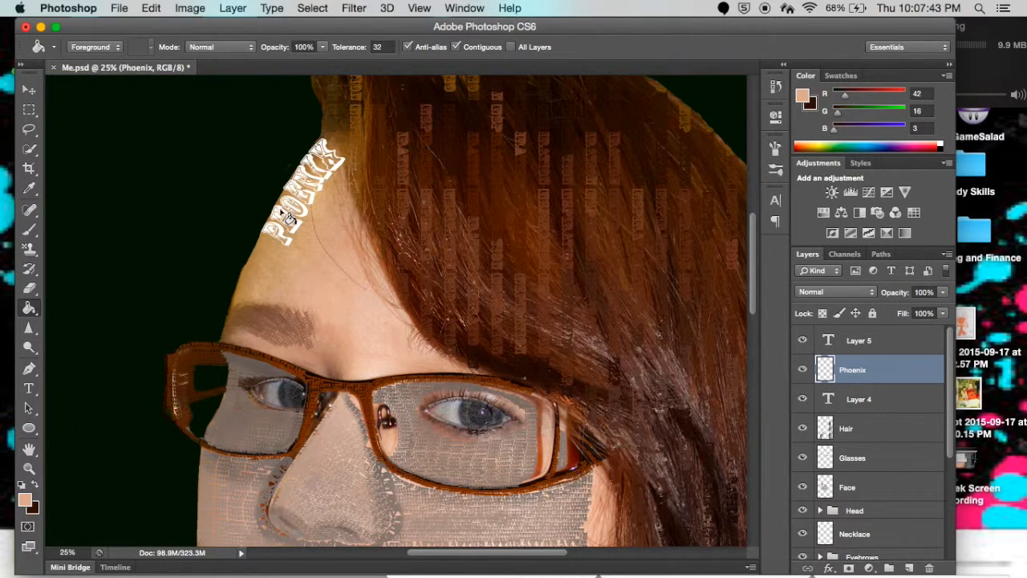
{"action": "left_click", "coordinate": [285, 238]}
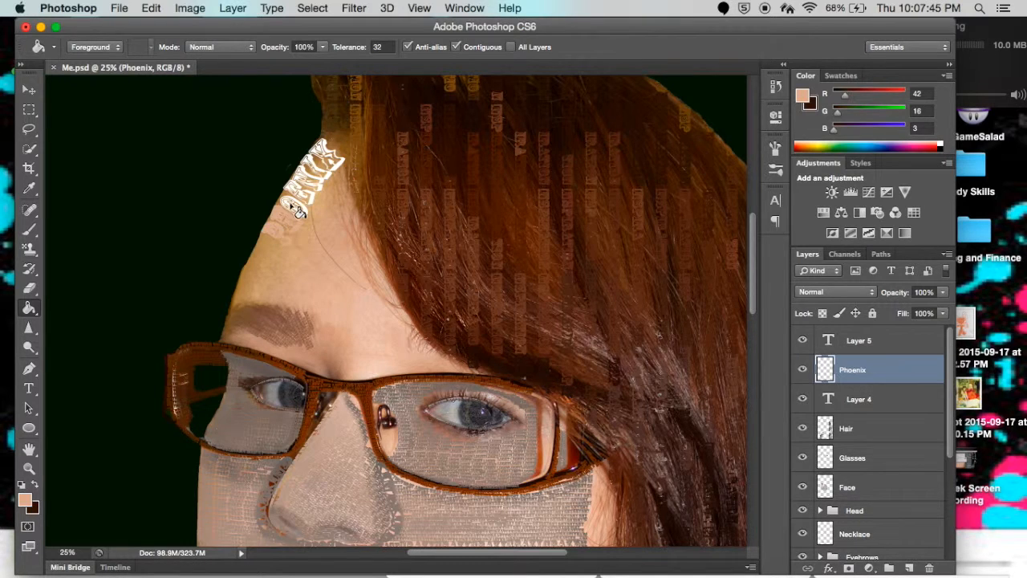
{"action": "left_click", "coordinate": [292, 210]}
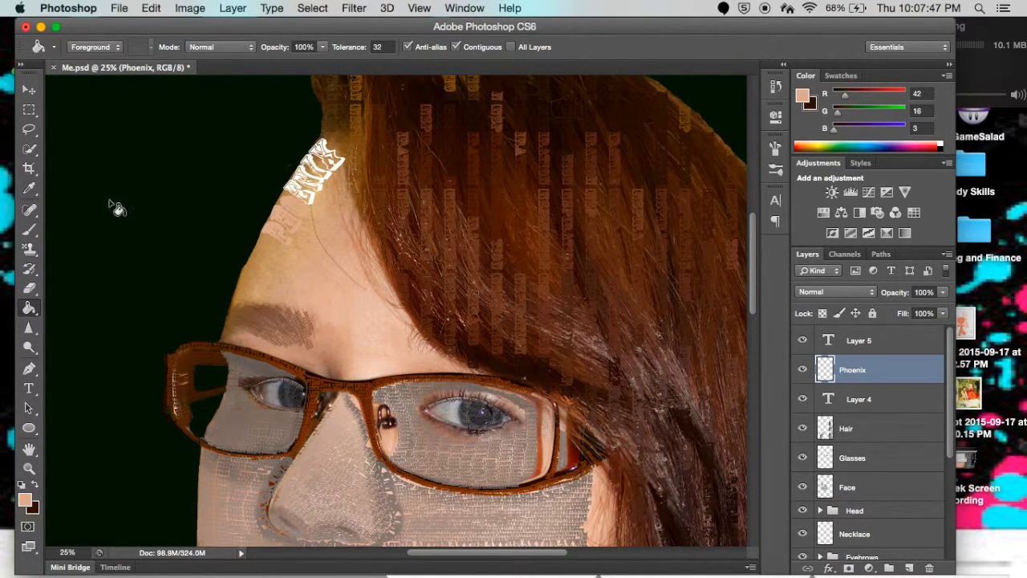
Sample a forehead tone (205, 172, 126) as background colour and fill the remaining letters of "Phoenix" with the foreground skin tone.
{"action": "left_click", "coordinate": [30, 189]}
{"action": "left_click", "coordinate": [308, 222]}
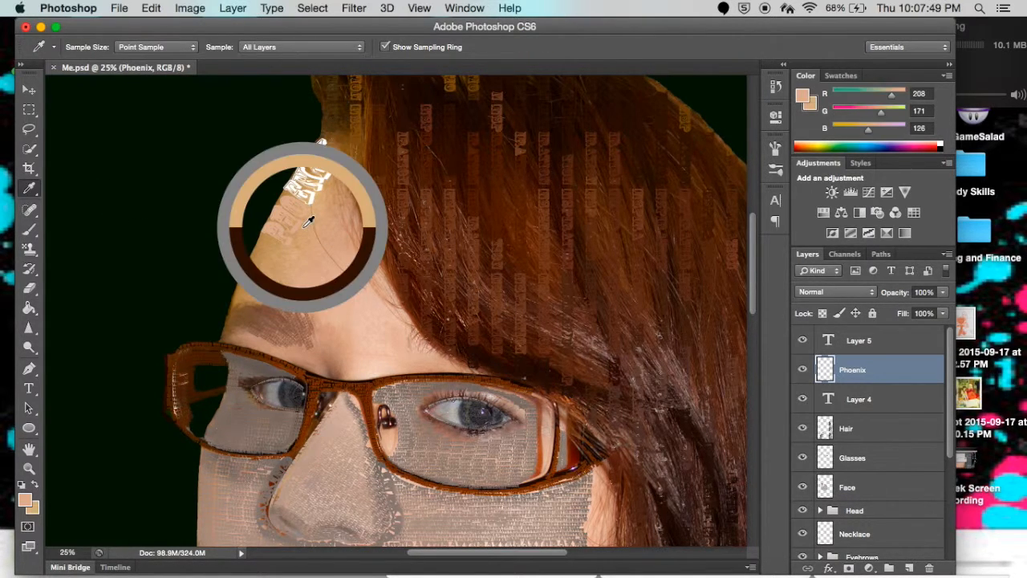
{"action": "left_click_drag", "start_coordinate": [309, 222], "coordinate": [319, 202]}
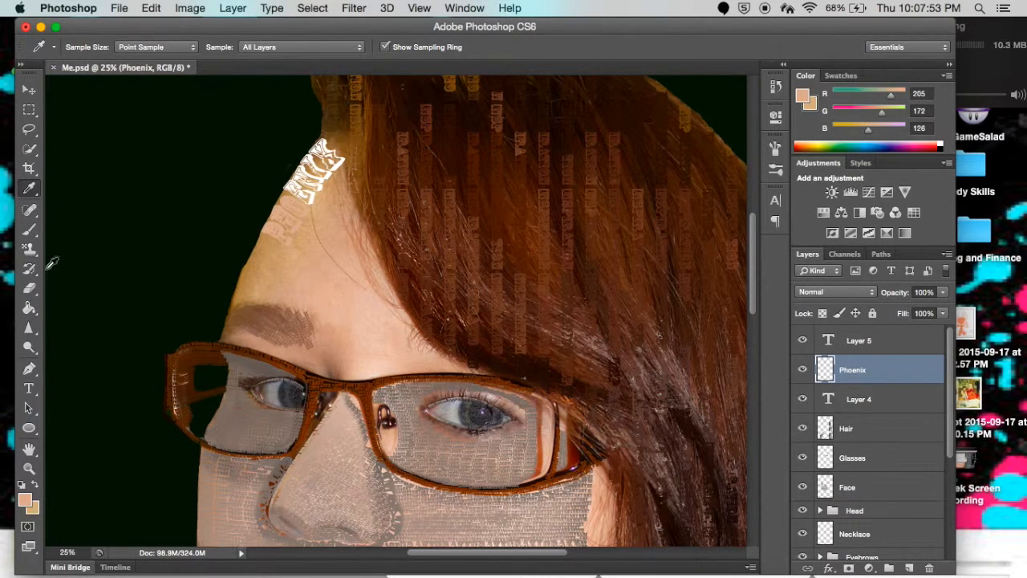
{"action": "left_click", "coordinate": [30, 307]}
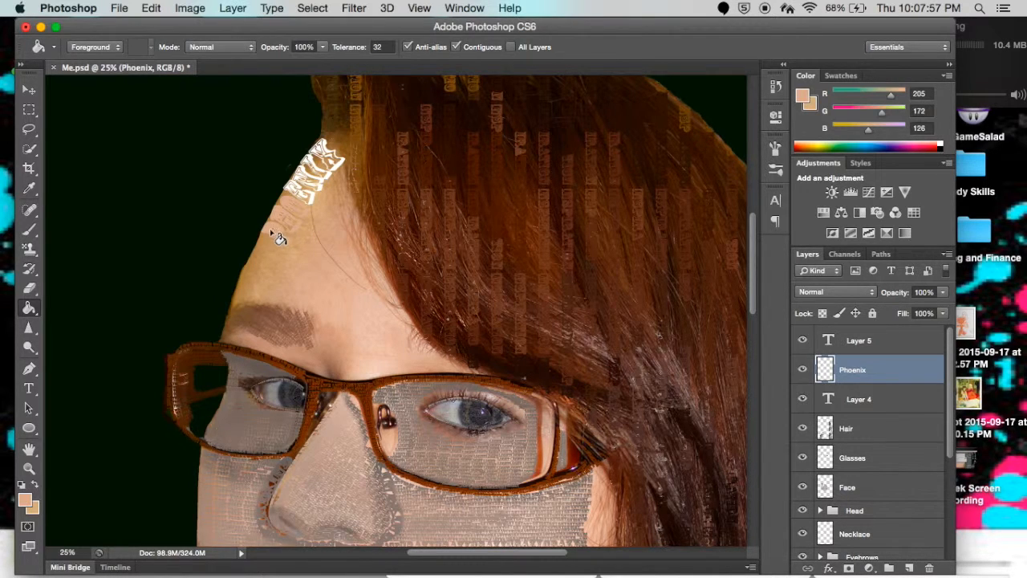
{"action": "left_click", "coordinate": [295, 192]}
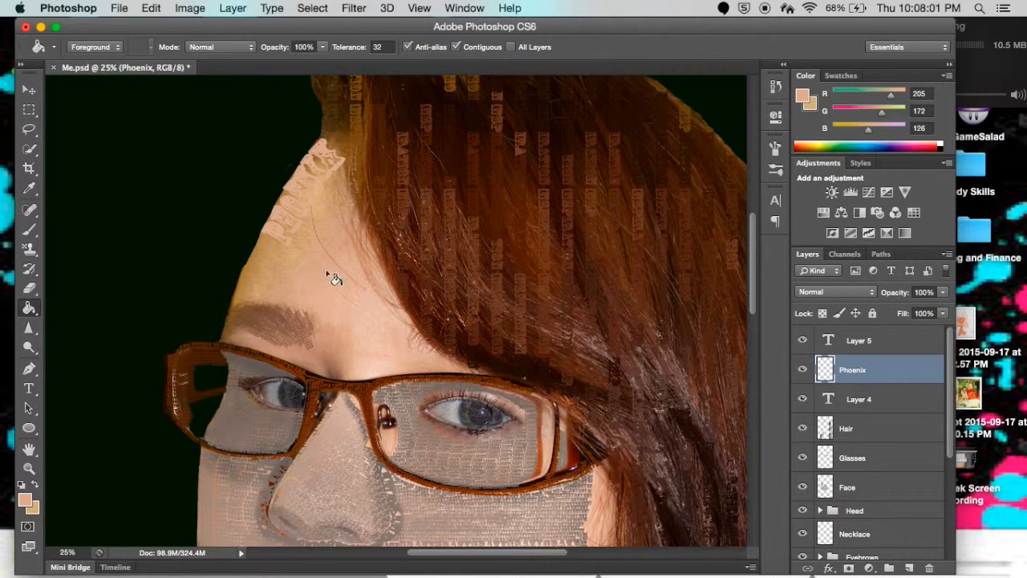
Hide the IMG_2963 photo layer so only the word artwork shows on the dark background, and view the whole portrait.
{"action": "scroll", "coordinate": [863, 446], "scroll_direction": "down", "scroll_amount": 5}
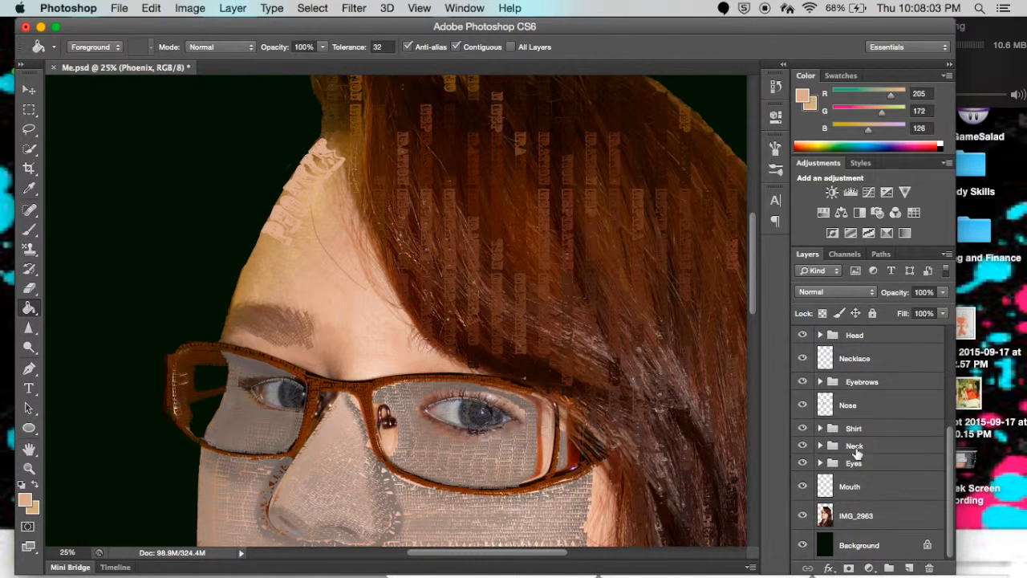
{"action": "left_click", "coordinate": [803, 516]}
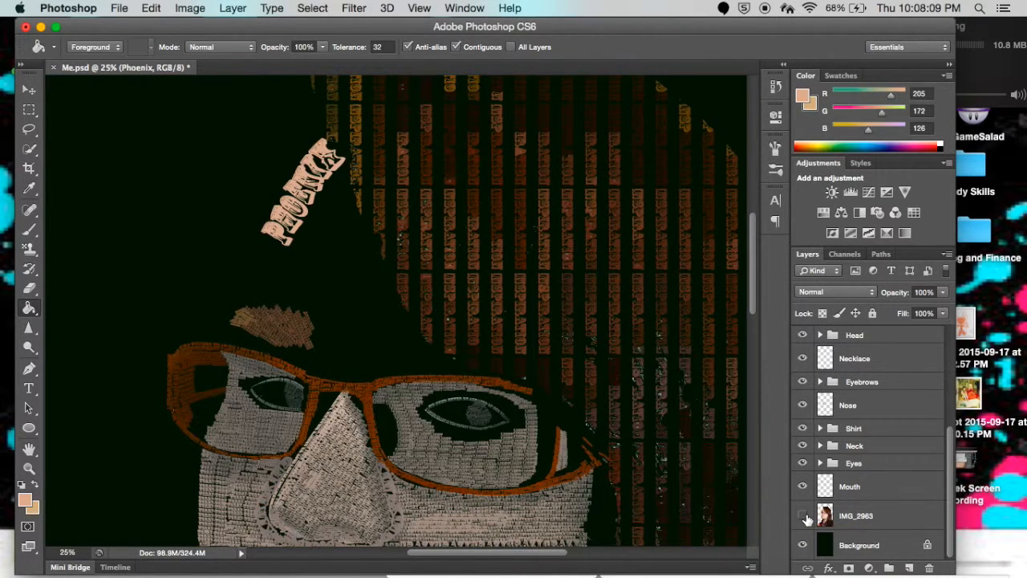
{"action": "key", "text": "super+minus"}
{"action": "key", "text": "super+minus"}
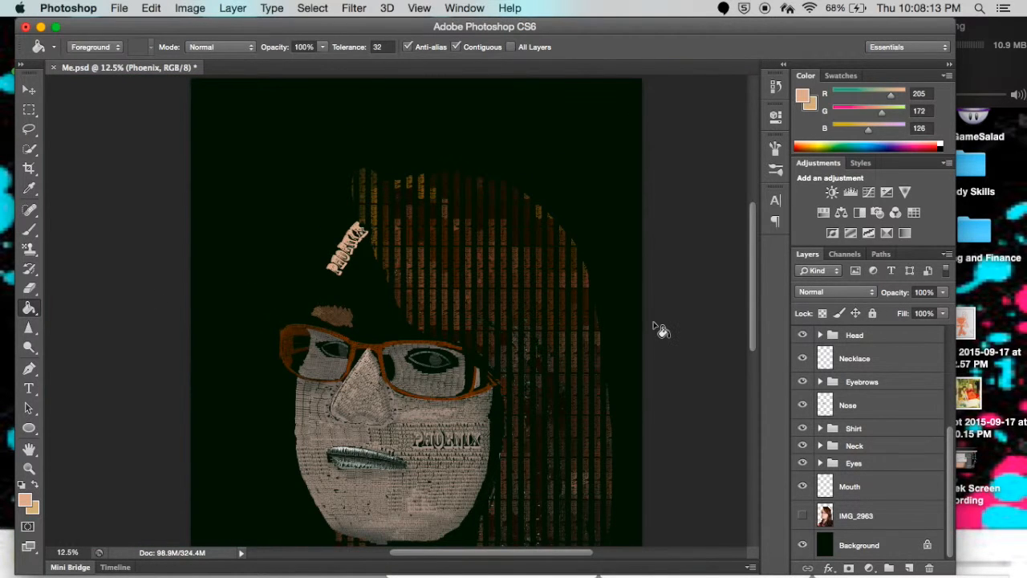
Darken the word "Phoenix" at the hairline with the Burn tool, using an 1800 px brush, Highlights range and 100% exposure.
{"action": "scroll", "coordinate": [658, 328], "scroll_direction": "down", "scroll_amount": 5}
{"action": "scroll", "coordinate": [411, 295], "scroll_direction": "up", "scroll_amount": 5}
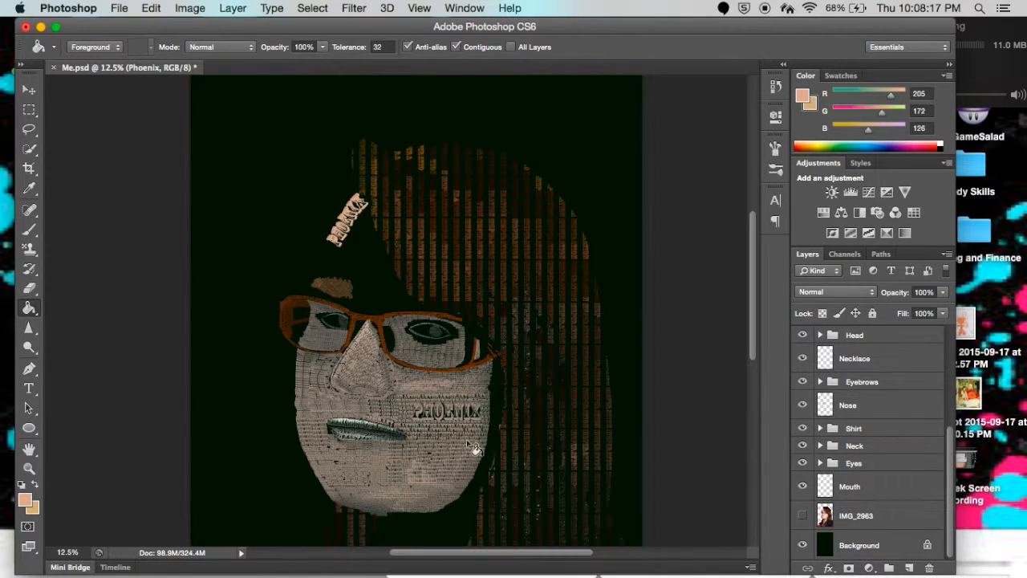
{"action": "left_click", "coordinate": [29, 348]}
{"action": "left_click", "coordinate": [29, 349]}
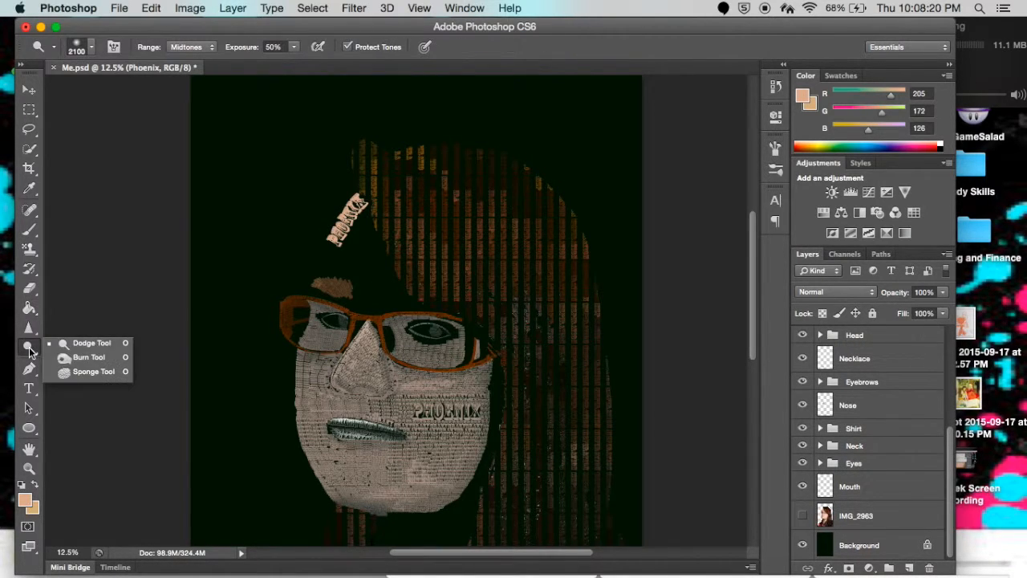
{"action": "left_click", "coordinate": [84, 356]}
{"action": "mouse_move", "coordinate": [295, 230]}
{"action": "left_mouse_down"}
{"action": "mouse_move", "coordinate": [318, 203]}
{"action": "mouse_move", "coordinate": [346, 206]}
{"action": "mouse_move", "coordinate": [366, 149]}
{"action": "left_mouse_up"}
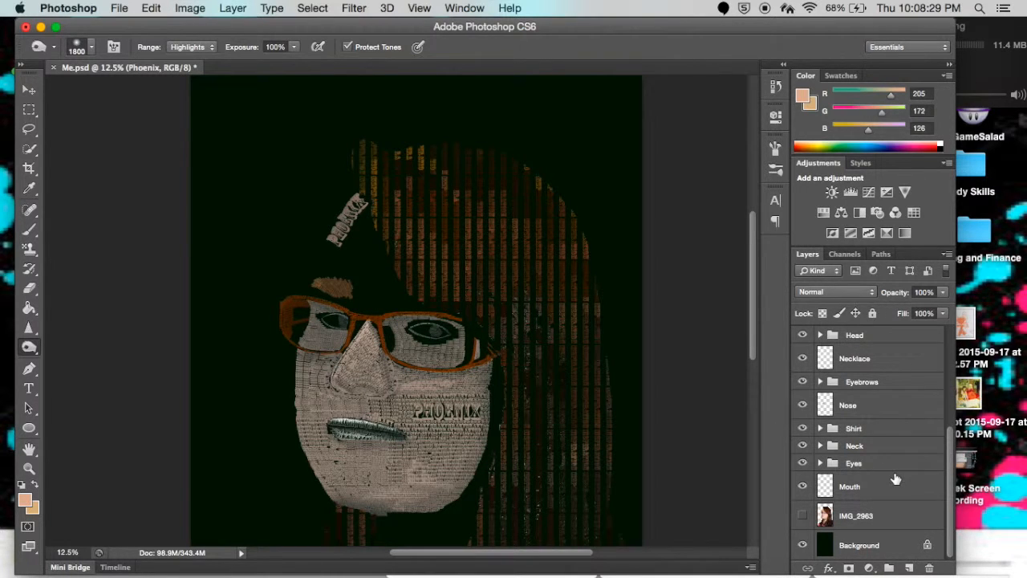
Make the Face layer the active layer.
{"action": "scroll", "coordinate": [891, 413], "scroll_direction": "up", "scroll_amount": 3}
{"action": "scroll", "coordinate": [887, 370], "scroll_direction": "up", "scroll_amount": 1}
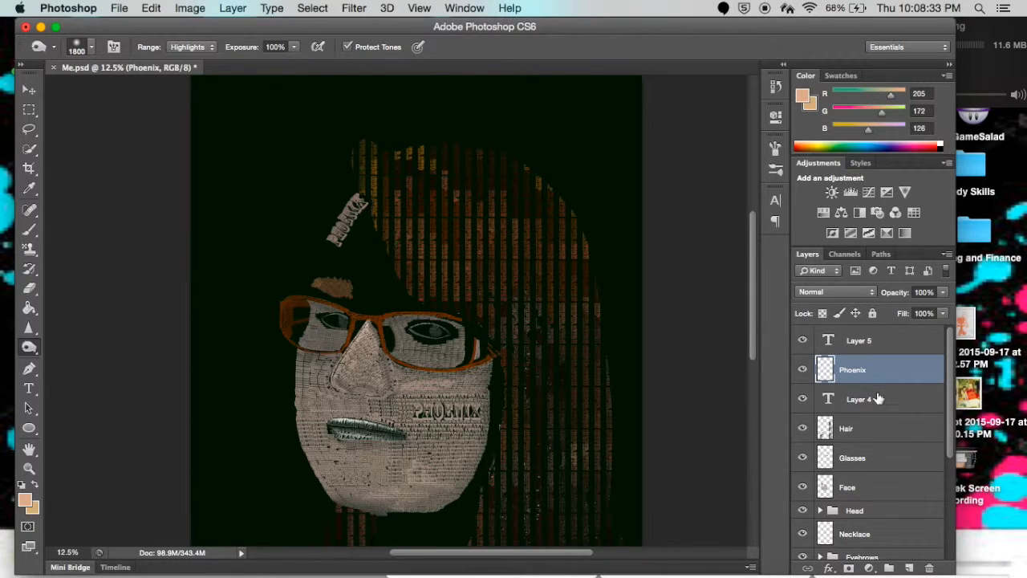
{"action": "left_click", "coordinate": [860, 487]}
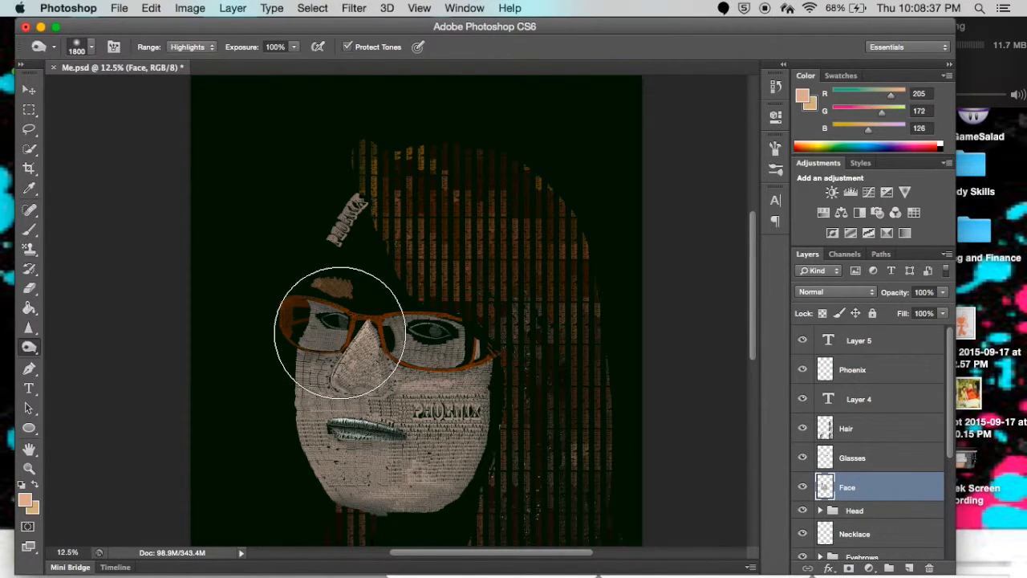
Shrink and enlarge the Burn brush repeatedly to demonstrate different brush sizes.
{"action": "key", "text": "bracketleft"}
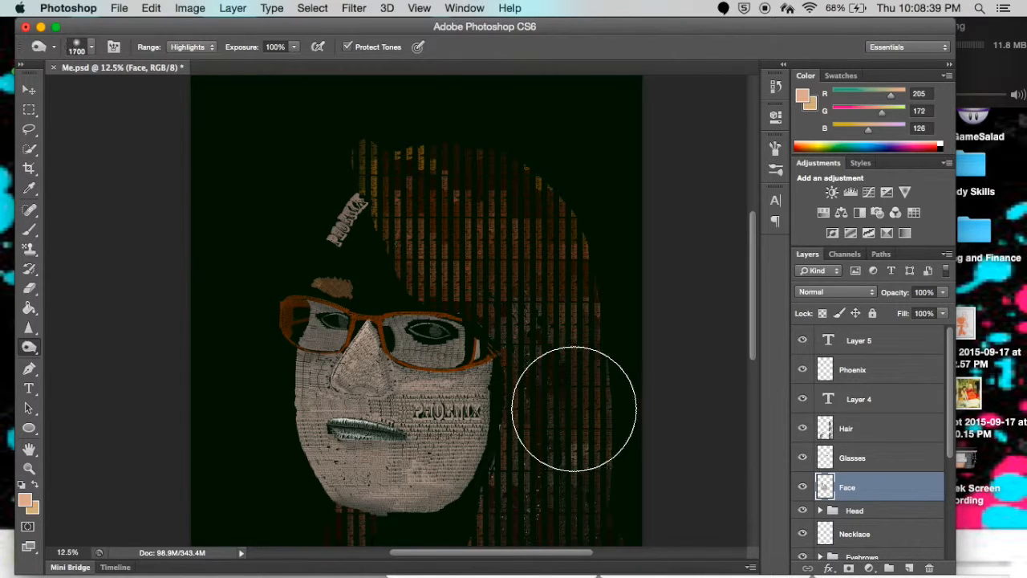
{"action": "key", "text": "bracketright"}
{"action": "key", "text": "bracketright"}
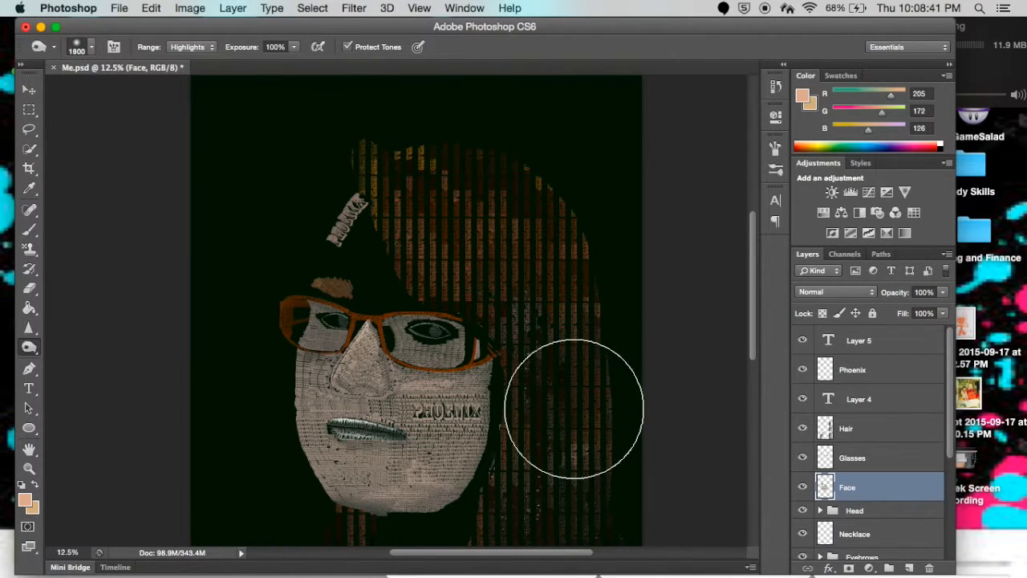
{"action": "key", "text": "bracketleft"}
{"action": "key", "text": "bracketleft"}
{"action": "key", "text": "bracketleft"}
{"action": "key", "text": "bracketleft"}
{"action": "key", "text": "bracketleft"}
{"action": "key", "text": "bracketleft"}
{"action": "key", "text": "bracketleft"}
{"action": "key", "text": "bracketright"}
{"action": "key", "text": "bracketright"}
{"action": "key", "text": "bracketleft"}
{"action": "key", "text": "bracketleft"}
{"action": "key", "text": "bracketright"}
{"action": "key", "text": "bracketright"}
{"action": "key", "text": "bracketright"}
{"action": "key", "text": "bracketright"}
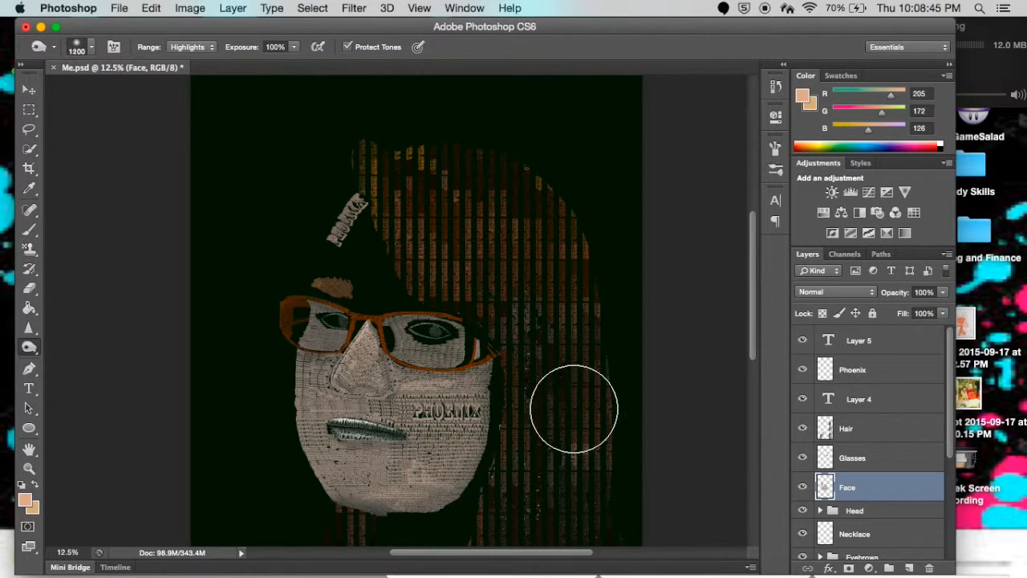
{"action": "key", "text": "bracketright"}
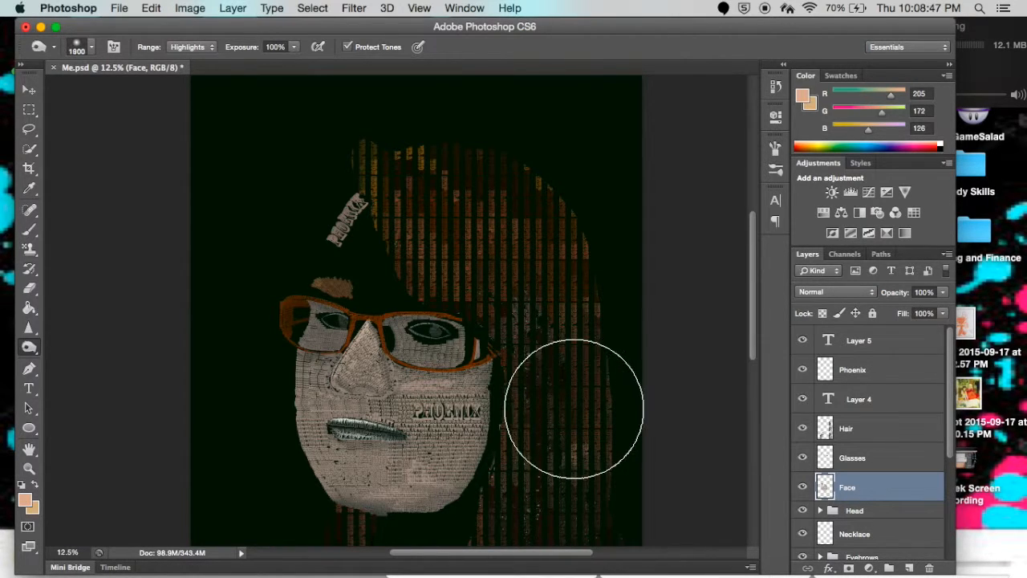
Reduce the Burn brush to 150 px and darken the Face layer along the lower rim of the glasses beside the nose.
{"action": "key", "text": "bracketleft"}
{"action": "key", "text": "bracketleft"}
{"action": "key", "text": "bracketleft"}
{"action": "key", "text": "bracketleft"}
{"action": "key", "text": "bracketleft"}
{"action": "key", "text": "bracketleft"}
{"action": "key", "text": "bracketleft"}
{"action": "key", "text": "bracketleft"}
{"action": "key", "text": "bracketleft"}
{"action": "key", "text": "bracketleft"}
{"action": "key", "text": "bracketleft"}
{"action": "key", "text": "bracketleft"}
{"action": "key", "text": "bracketleft"}
{"action": "key", "text": "bracketleft"}
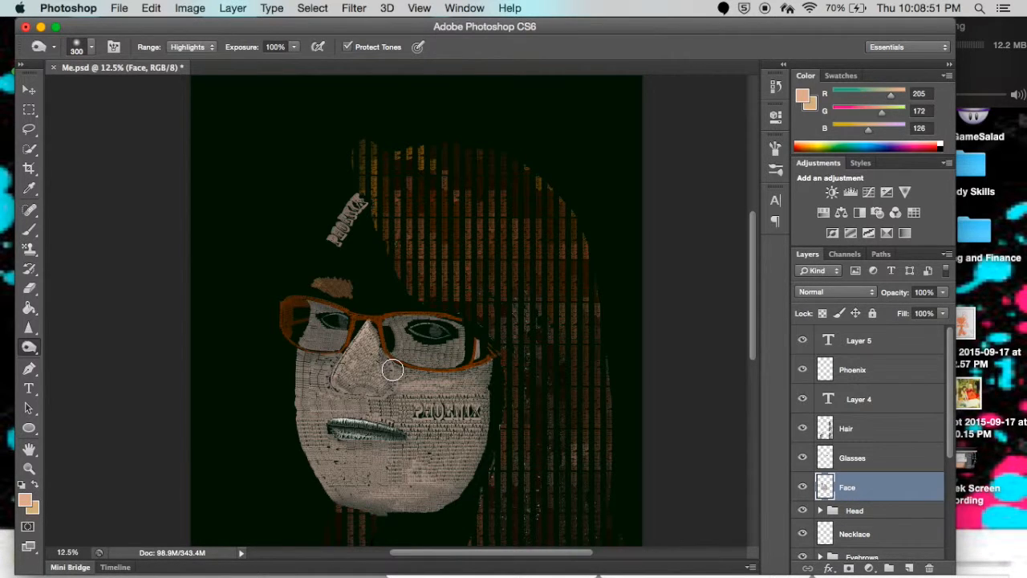
{"action": "key", "text": "bracketleft"}
{"action": "key", "text": "bracketleft"}
{"action": "key", "text": "bracketleft"}
{"action": "key", "text": "bracketleft"}
{"action": "key", "text": "bracketleft"}
{"action": "key", "text": "bracketleft"}
{"action": "mouse_move", "coordinate": [397, 365]}
{"action": "left_mouse_down"}
{"action": "mouse_move", "coordinate": [449, 375]}
{"action": "mouse_move", "coordinate": [482, 363]}
{"action": "left_mouse_up"}
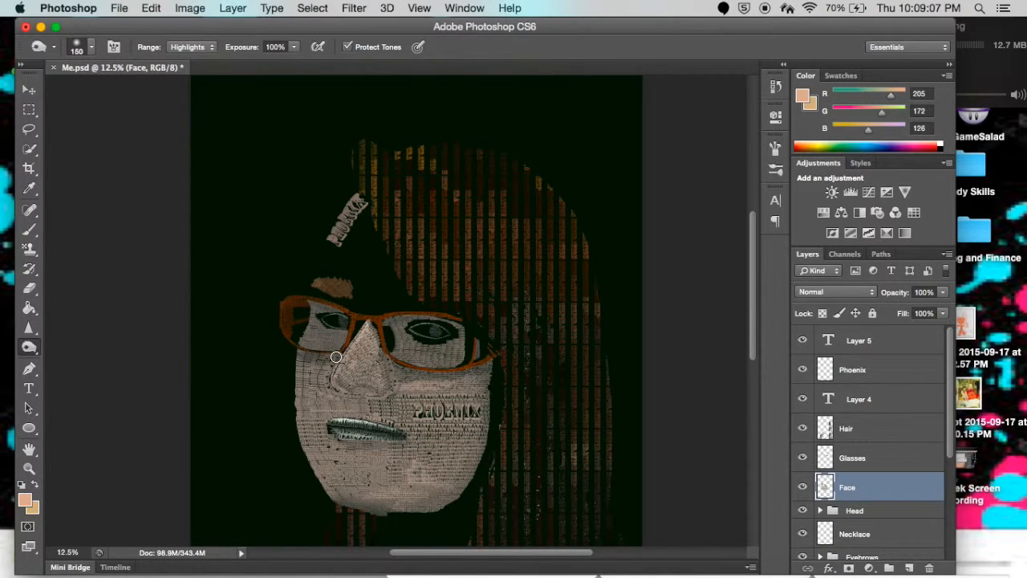
Burn shadows into the Face layer around the nose's sides and underside and around the other lens of the glasses.
{"action": "mouse_move", "coordinate": [328, 382]}
{"action": "left_mouse_down"}
{"action": "mouse_move", "coordinate": [340, 395]}
{"action": "mouse_move", "coordinate": [385, 399]}
{"action": "mouse_move", "coordinate": [338, 394]}
{"action": "left_mouse_up"}
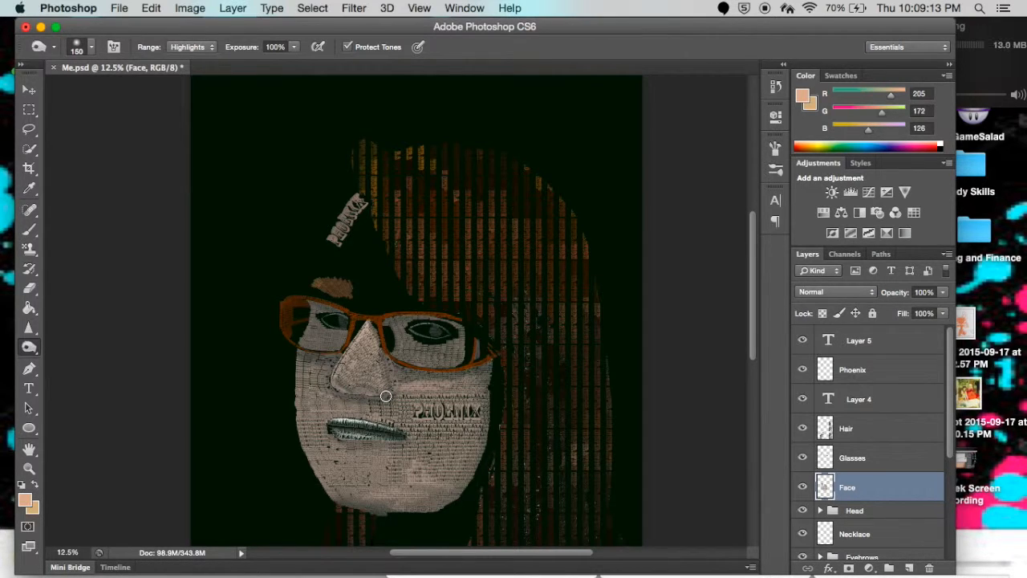
{"action": "mouse_move", "coordinate": [385, 396]}
{"action": "left_mouse_down"}
{"action": "mouse_move", "coordinate": [340, 401]}
{"action": "mouse_move", "coordinate": [378, 405]}
{"action": "mouse_move", "coordinate": [349, 404]}
{"action": "mouse_move", "coordinate": [391, 395]}
{"action": "mouse_move", "coordinate": [337, 401]}
{"action": "mouse_move", "coordinate": [326, 391]}
{"action": "mouse_move", "coordinate": [384, 407]}
{"action": "mouse_move", "coordinate": [400, 391]}
{"action": "mouse_move", "coordinate": [343, 404]}
{"action": "mouse_move", "coordinate": [328, 378]}
{"action": "mouse_move", "coordinate": [415, 388]}
{"action": "mouse_move", "coordinate": [399, 377]}
{"action": "mouse_move", "coordinate": [394, 393]}
{"action": "left_mouse_up"}
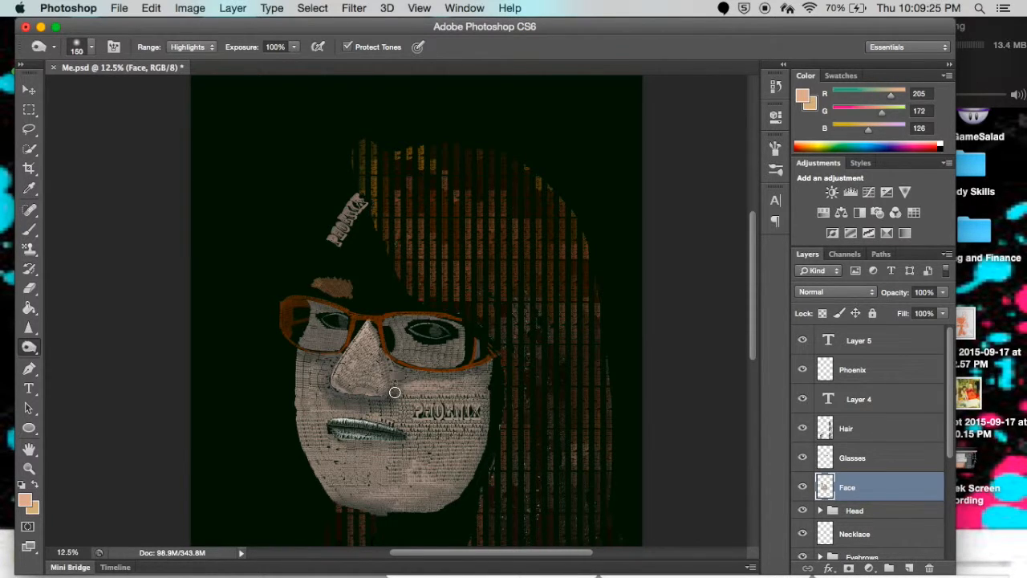
{"action": "left_click_drag", "start_coordinate": [350, 345], "coordinate": [343, 337]}
{"action": "left_click_drag", "start_coordinate": [337, 302], "coordinate": [302, 301]}
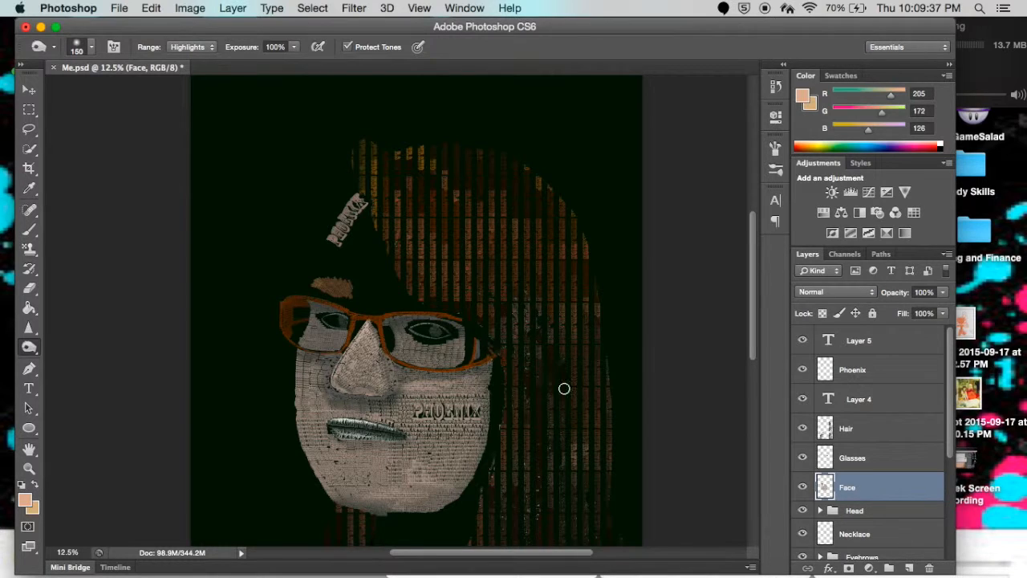
Lighten the Face layer's cheeks and eye area with the Dodge tool, using a 2100 px brush, Midtones range and 50% exposure.
{"action": "right_click", "coordinate": [35, 347]}
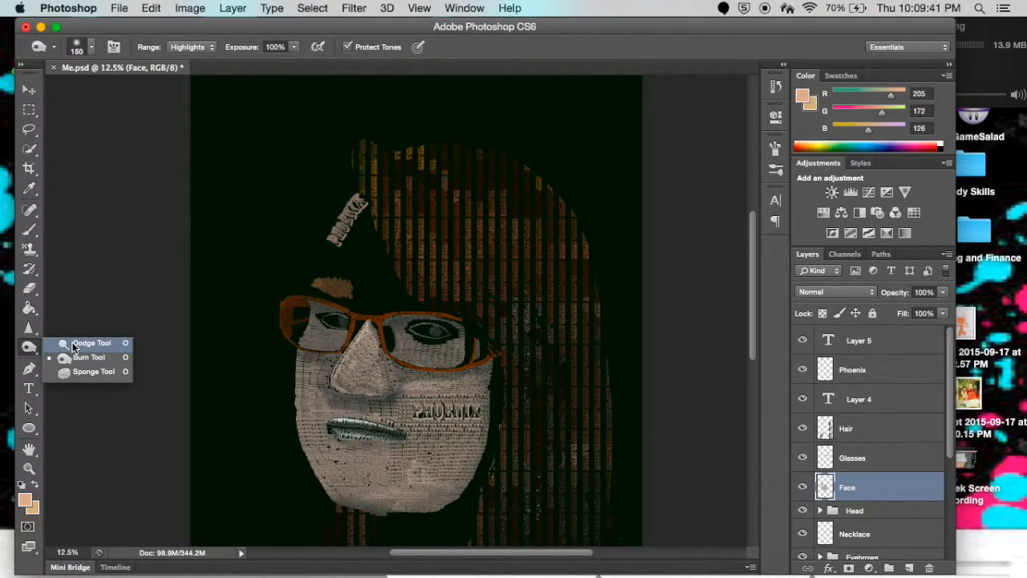
{"action": "left_click", "coordinate": [73, 345]}
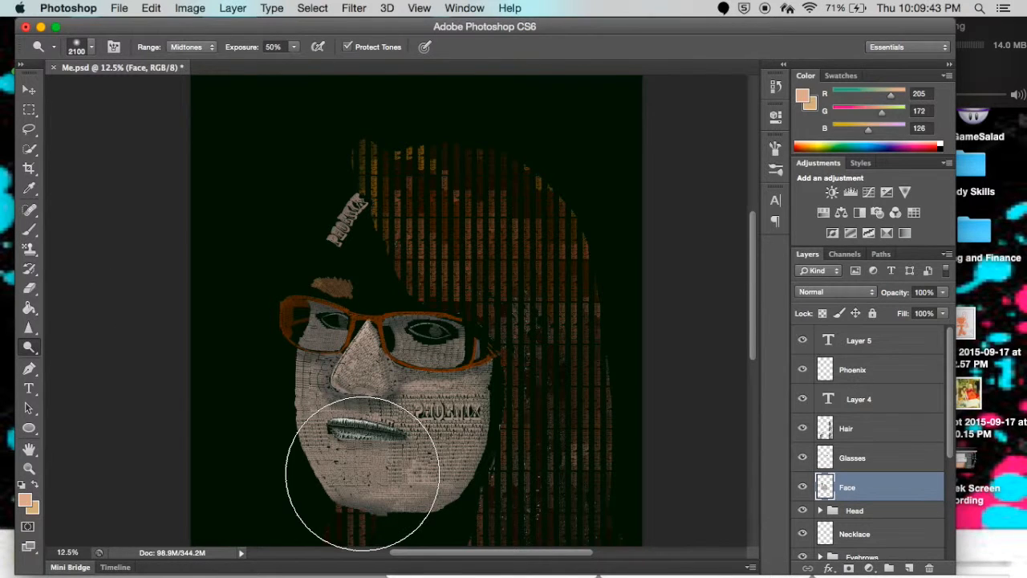
{"action": "left_click", "coordinate": [460, 435]}
{"action": "left_click", "coordinate": [460, 434]}
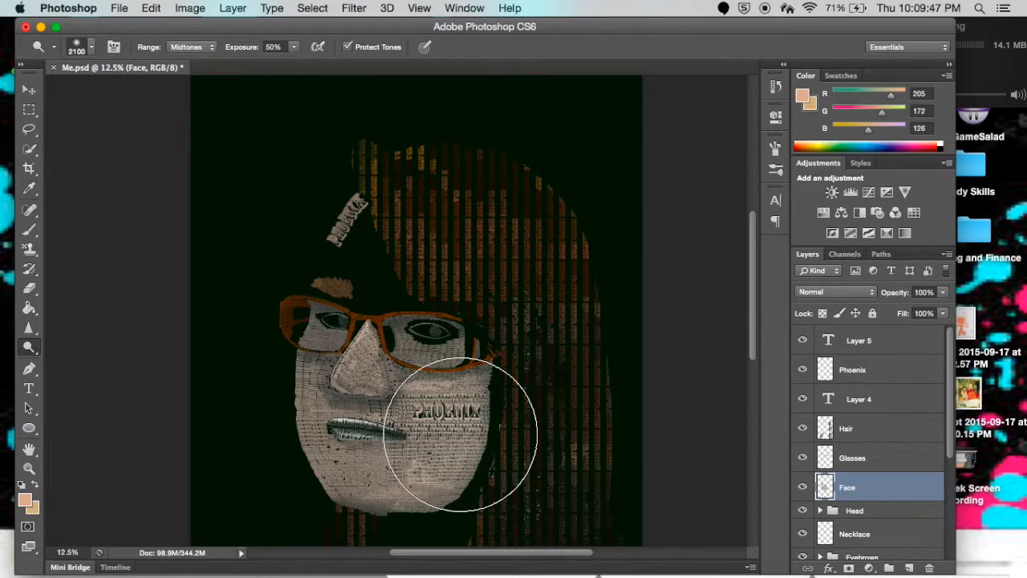
{"action": "left_click", "coordinate": [460, 441]}
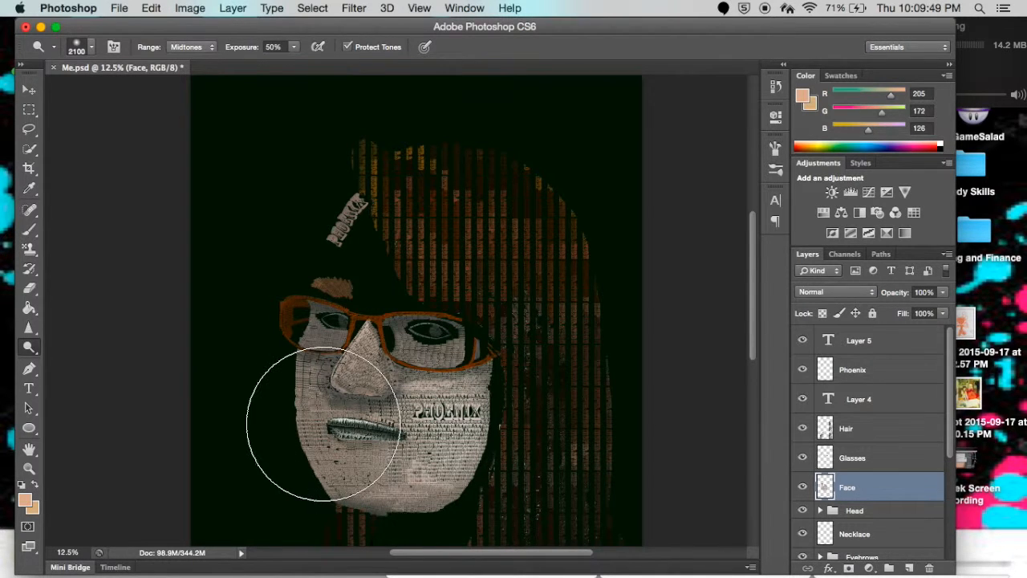
{"action": "left_click", "coordinate": [325, 370]}
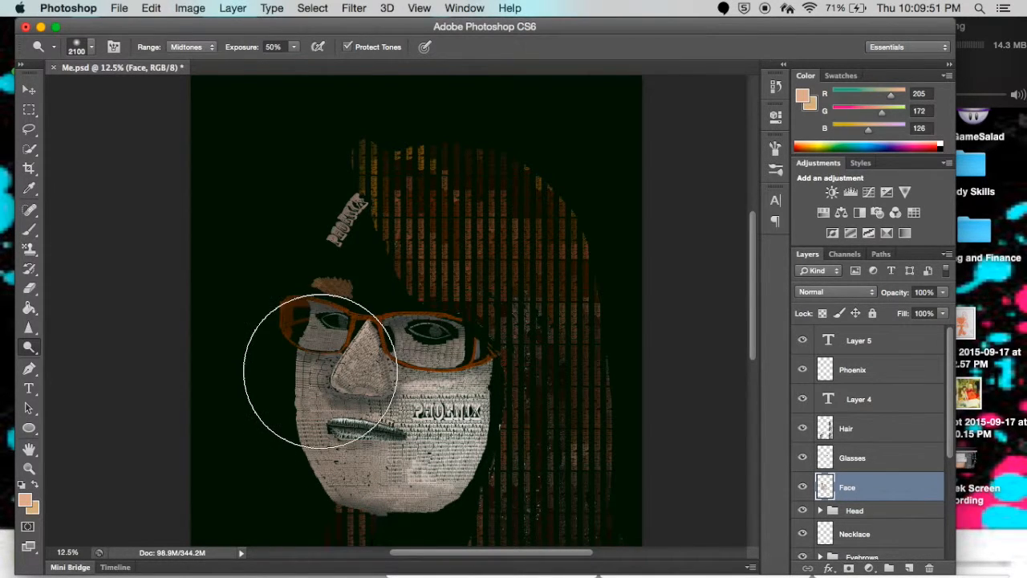
{"action": "left_click", "coordinate": [402, 346]}
{"action": "mouse_move", "coordinate": [402, 347]}
{"action": "left_mouse_down"}
{"action": "mouse_move", "coordinate": [442, 356]}
{"action": "mouse_move", "coordinate": [380, 467]}
{"action": "mouse_move", "coordinate": [360, 451]}
{"action": "mouse_move", "coordinate": [344, 458]}
{"action": "mouse_move", "coordinate": [490, 490]}
{"action": "mouse_move", "coordinate": [408, 550]}
{"action": "mouse_move", "coordinate": [412, 507]}
{"action": "mouse_move", "coordinate": [337, 224]}
{"action": "left_mouse_up"}
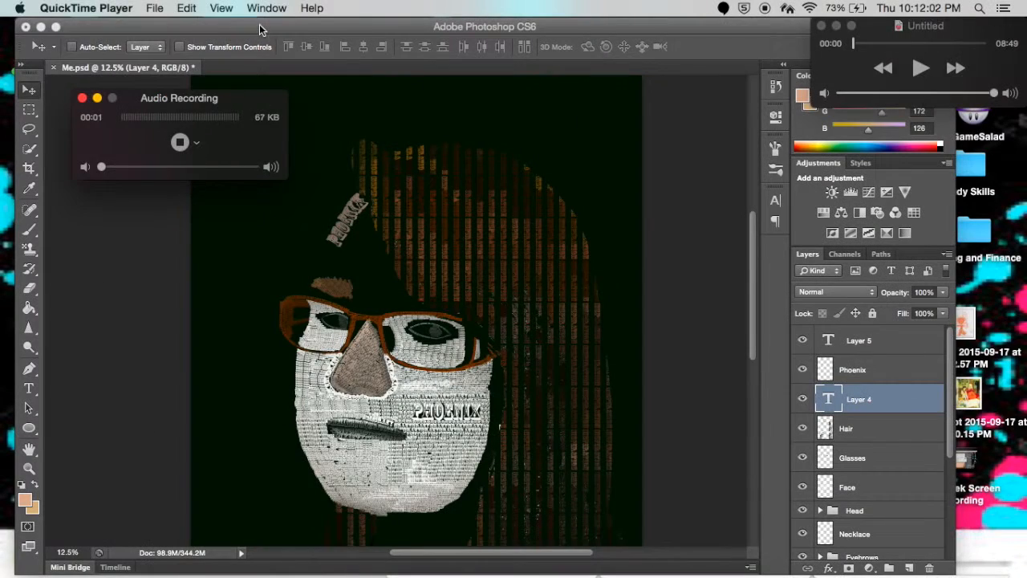
Return to Photoshop and step backward repeatedly through the history to undo recent lightening of the Face layer.
{"action": "left_click", "coordinate": [259, 25]}
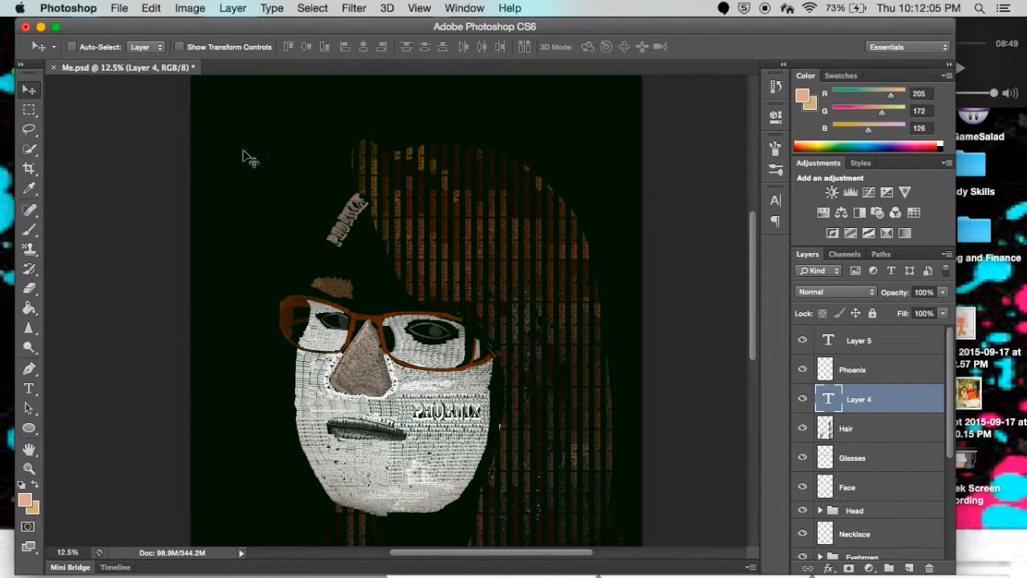
{"action": "left_click", "coordinate": [161, 8]}
{"action": "left_click", "coordinate": [172, 54]}
{"action": "left_click", "coordinate": [160, 9]}
{"action": "left_click", "coordinate": [161, 54]}
{"action": "left_click", "coordinate": [151, 8]}
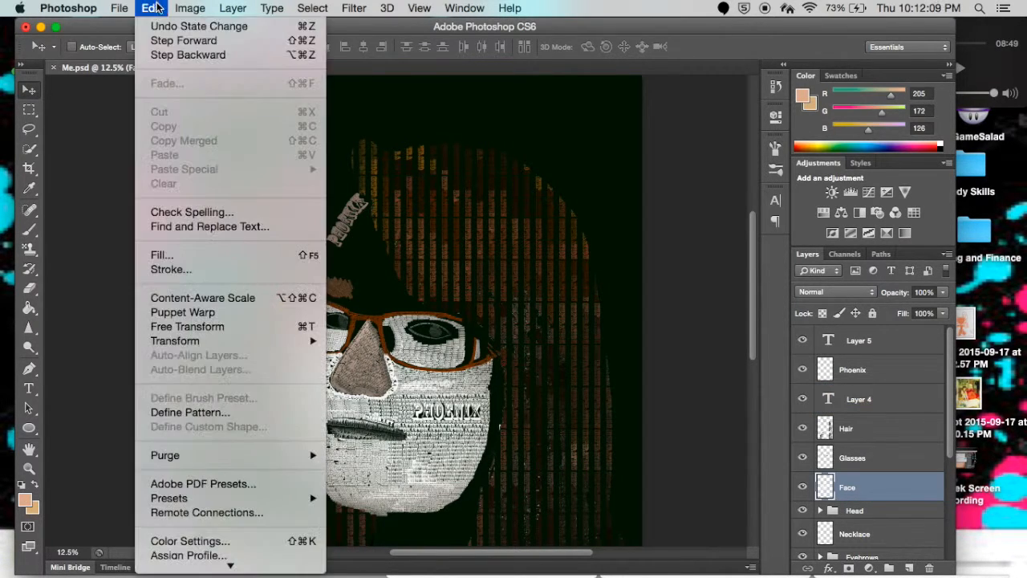
{"action": "left_click", "coordinate": [160, 54]}
{"action": "left_click", "coordinate": [151, 8]}
{"action": "left_click", "coordinate": [160, 55]}
{"action": "left_click", "coordinate": [149, 7]}
{"action": "left_click", "coordinate": [161, 54]}
{"action": "left_click", "coordinate": [152, 8]}
{"action": "left_click", "coordinate": [161, 55]}
{"action": "left_click", "coordinate": [152, 8]}
{"action": "left_click", "coordinate": [160, 55]}
{"action": "left_click", "coordinate": [152, 8]}
{"action": "left_click", "coordinate": [160, 55]}
{"action": "left_click", "coordinate": [152, 8]}
{"action": "left_click", "coordinate": [161, 54]}
{"action": "left_click", "coordinate": [152, 8]}
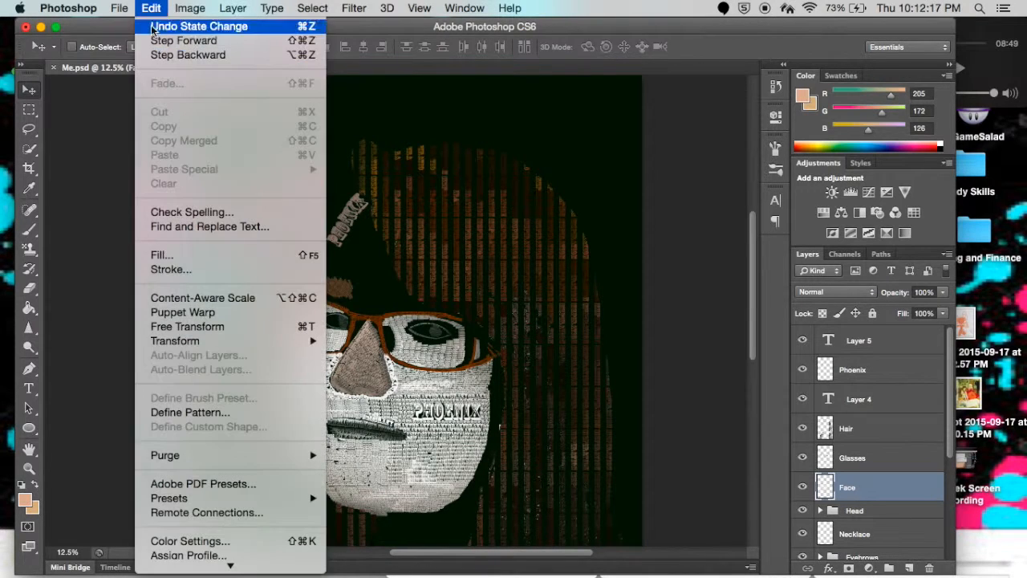
{"action": "left_click", "coordinate": [161, 55]}
{"action": "left_click", "coordinate": [151, 8]}
{"action": "left_click", "coordinate": [160, 55]}
{"action": "left_click", "coordinate": [152, 8]}
{"action": "left_click", "coordinate": [160, 55]}
{"action": "left_click", "coordinate": [152, 8]}
{"action": "left_click", "coordinate": [160, 55]}
{"action": "left_click", "coordinate": [151, 8]}
{"action": "left_click", "coordinate": [160, 55]}
{"action": "left_click", "coordinate": [152, 8]}
{"action": "left_click", "coordinate": [161, 55]}
{"action": "left_click", "coordinate": [152, 8]}
{"action": "left_click", "coordinate": [161, 55]}
{"action": "left_click", "coordinate": [151, 8]}
{"action": "left_click", "coordinate": [161, 54]}
{"action": "left_click", "coordinate": [152, 8]}
{"action": "mouse_move", "coordinate": [171, 12]}
{"action": "left_click", "coordinate": [183, 40]}
{"action": "left_click", "coordinate": [152, 8]}
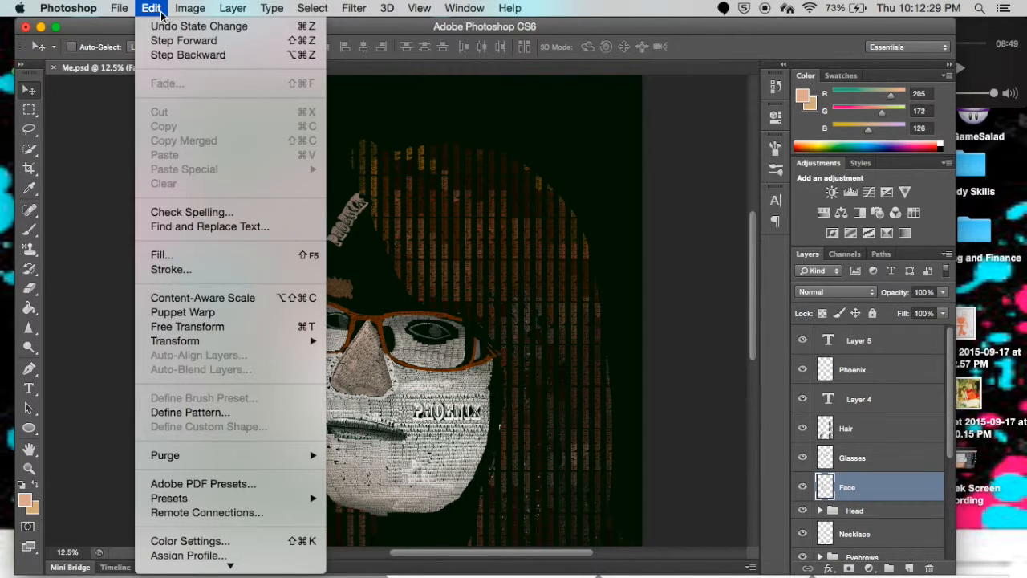
{"action": "left_click", "coordinate": [161, 54]}
{"action": "left_click", "coordinate": [152, 8]}
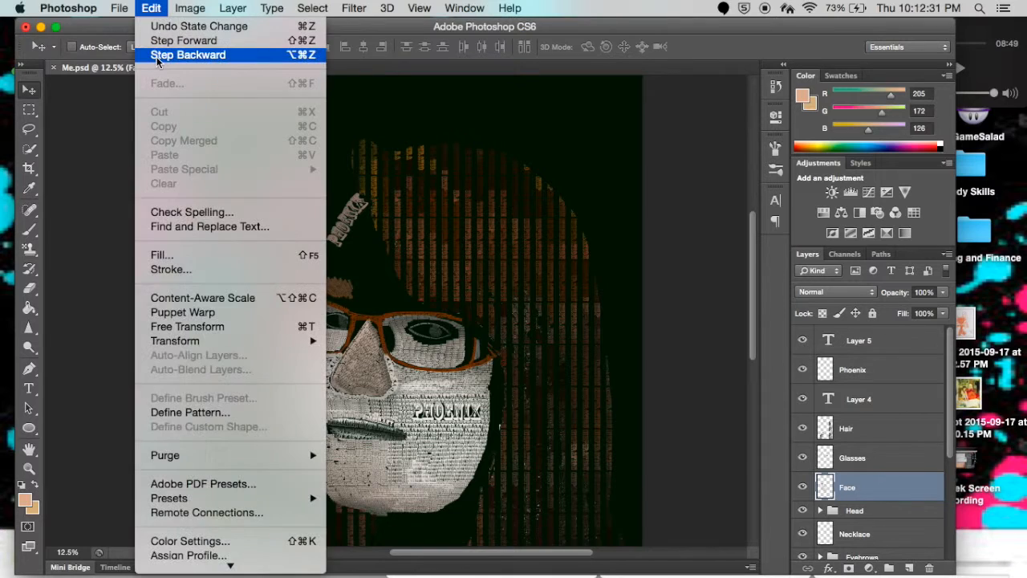
{"action": "left_click", "coordinate": [161, 55]}
{"action": "left_click", "coordinate": [154, 10]}
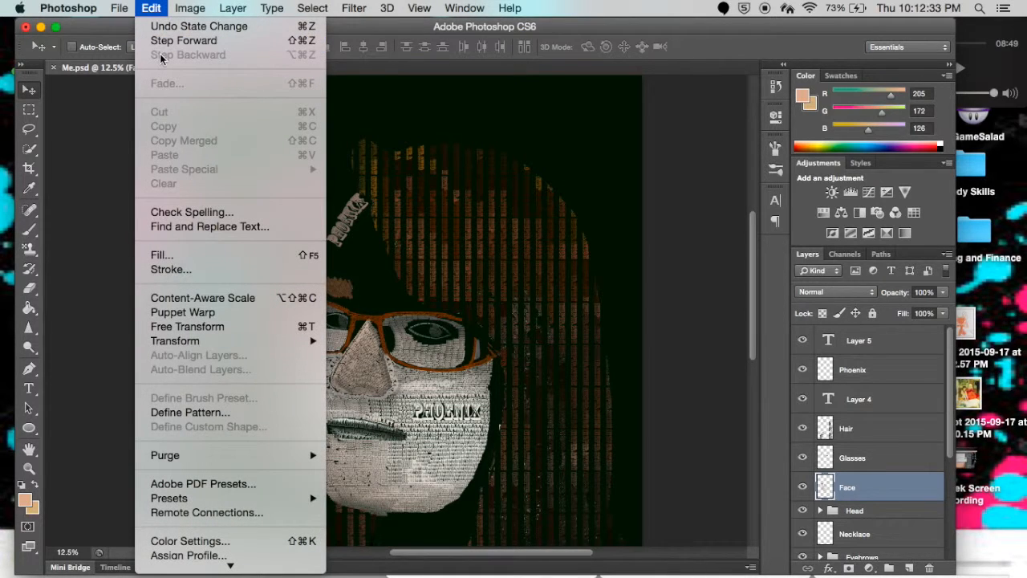
{"action": "left_click", "coordinate": [161, 55]}
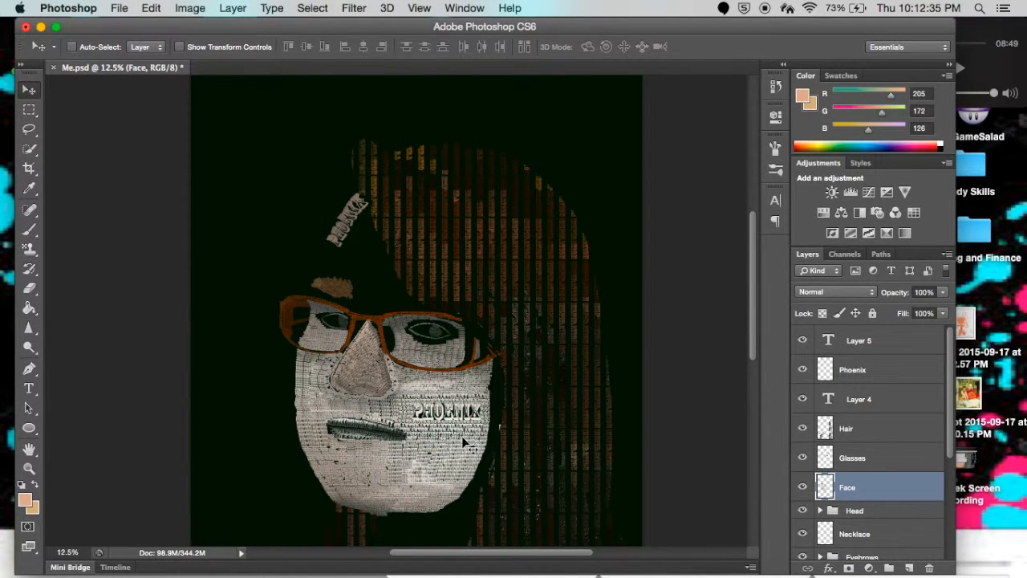
Show the IMG_2963 photo layer again beneath the word artwork.
{"action": "key", "text": "super+equal"}
{"action": "key", "text": "super+equal"}
{"action": "key", "text": "super+equal"}
{"action": "key", "text": "super+equal"}
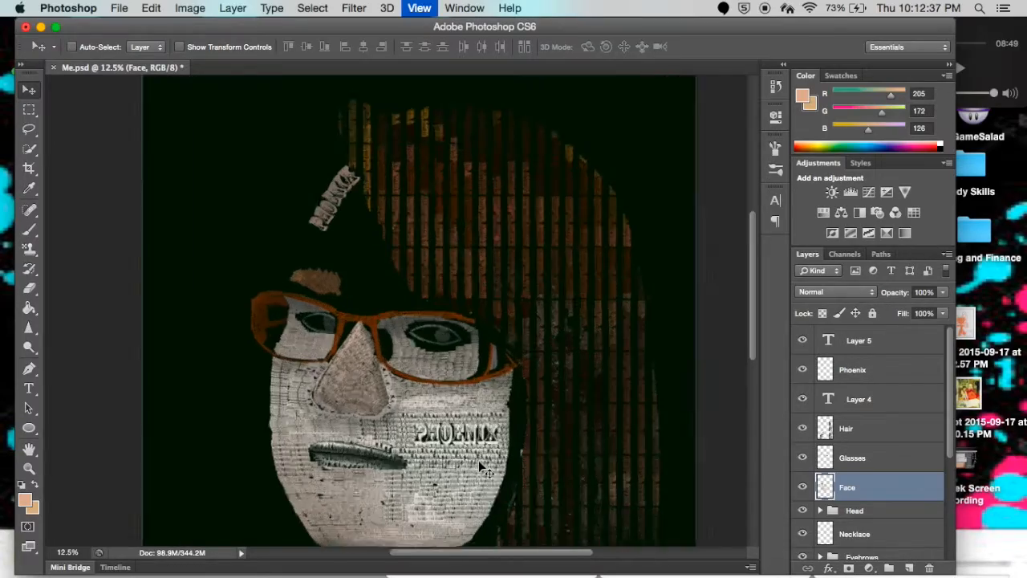
{"action": "scroll", "coordinate": [471, 412], "scroll_direction": "down", "scroll_amount": 5}
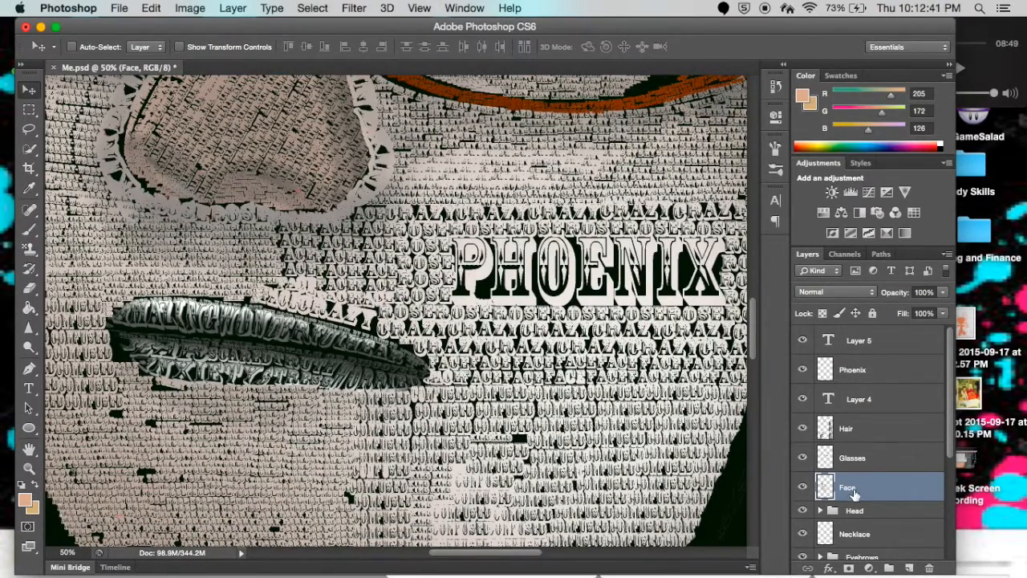
{"action": "scroll", "coordinate": [856, 495], "scroll_direction": "down", "scroll_amount": 5}
{"action": "left_click", "coordinate": [803, 516]}
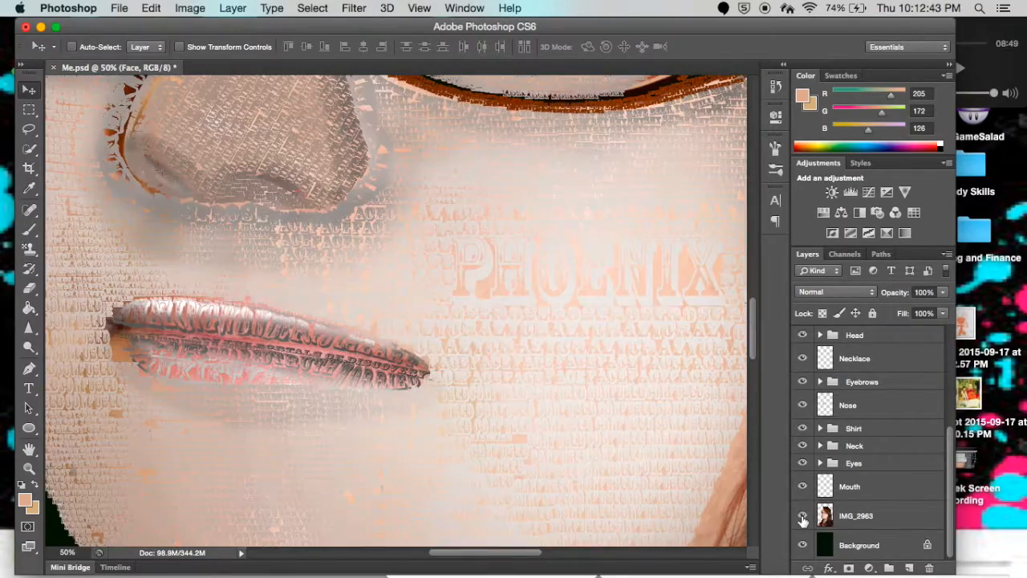
{"action": "key", "text": "super+minus"}
{"action": "key", "text": "super+minus"}
{"action": "key", "text": "super+minus"}
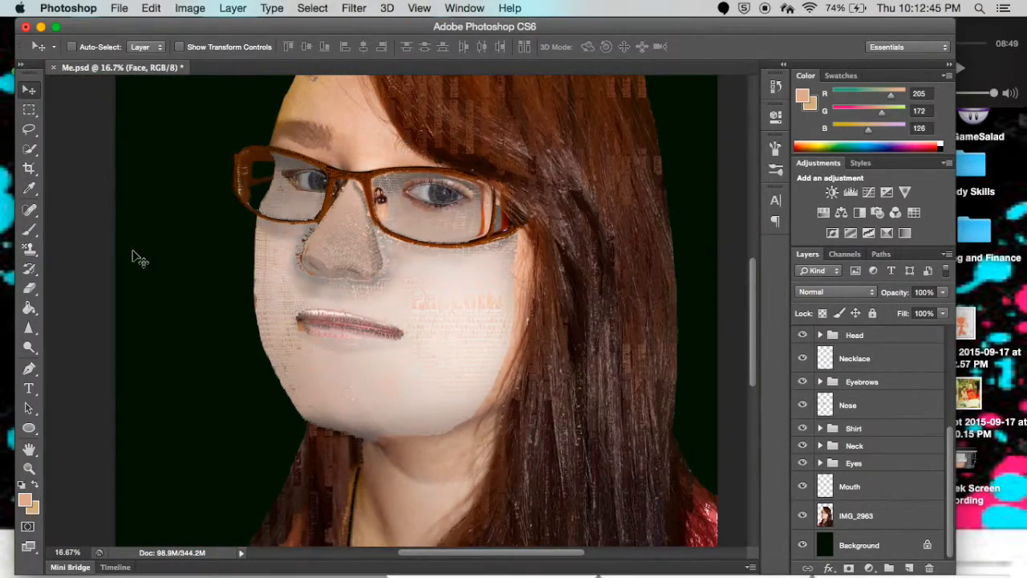
Sample a skin tone from the jaw edge beside the hair and fill the lightened cheek words on the Face layer using the Paint Bucket.
{"action": "left_click", "coordinate": [29, 189]}
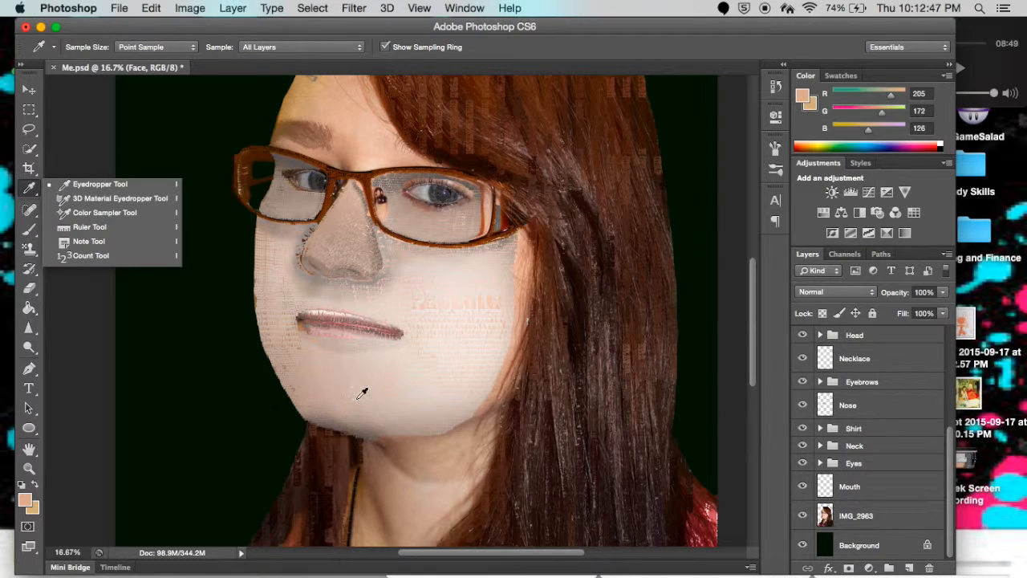
{"action": "left_click", "coordinate": [504, 382]}
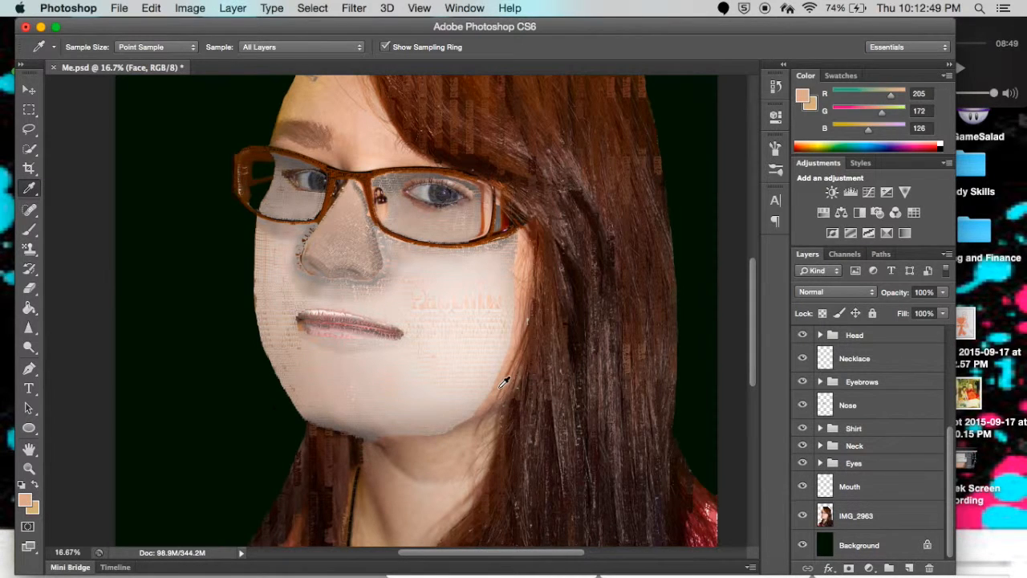
{"action": "left_click", "coordinate": [29, 308]}
{"action": "key", "text": "super+plus"}
{"action": "key", "text": "super+plus"}
{"action": "key", "text": "super+plus"}
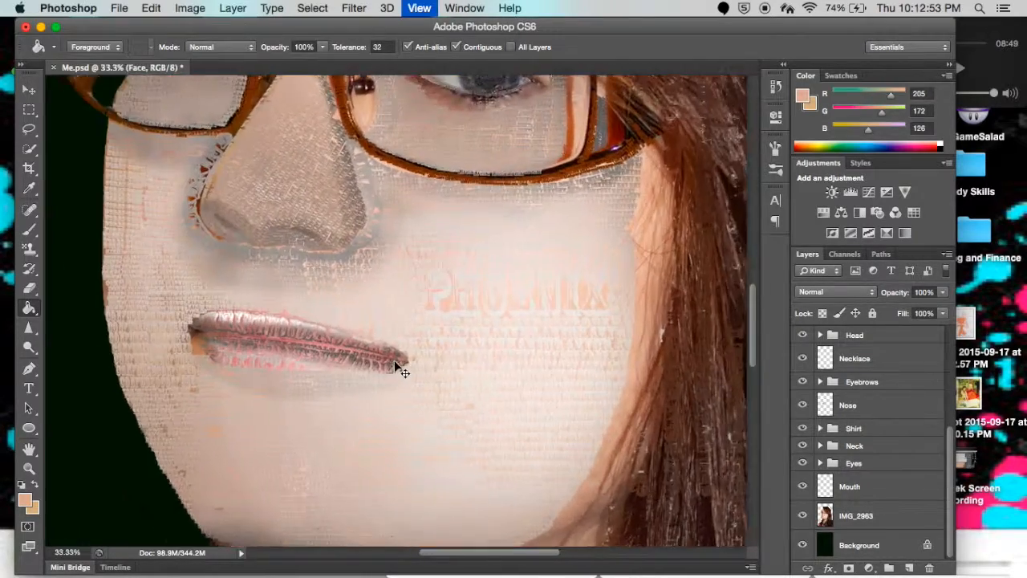
{"action": "left_click", "coordinate": [465, 300]}
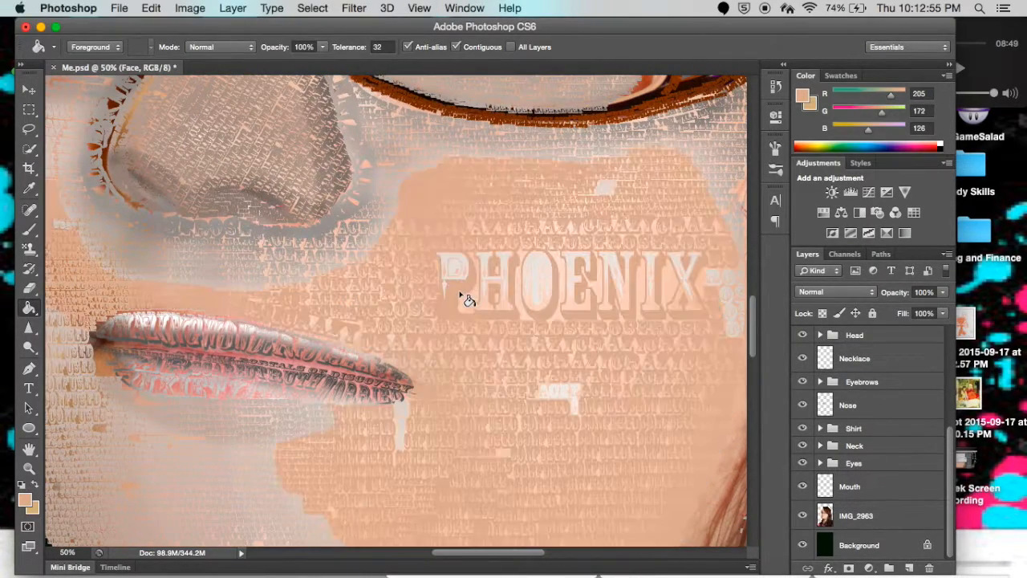
Fill the lightened words around the mouth, chin and below the nose on the Face layer with the sampled skin tone.
{"action": "left_click", "coordinate": [403, 414]}
{"action": "key", "text": "super+z"}
{"action": "left_click", "coordinate": [321, 419]}
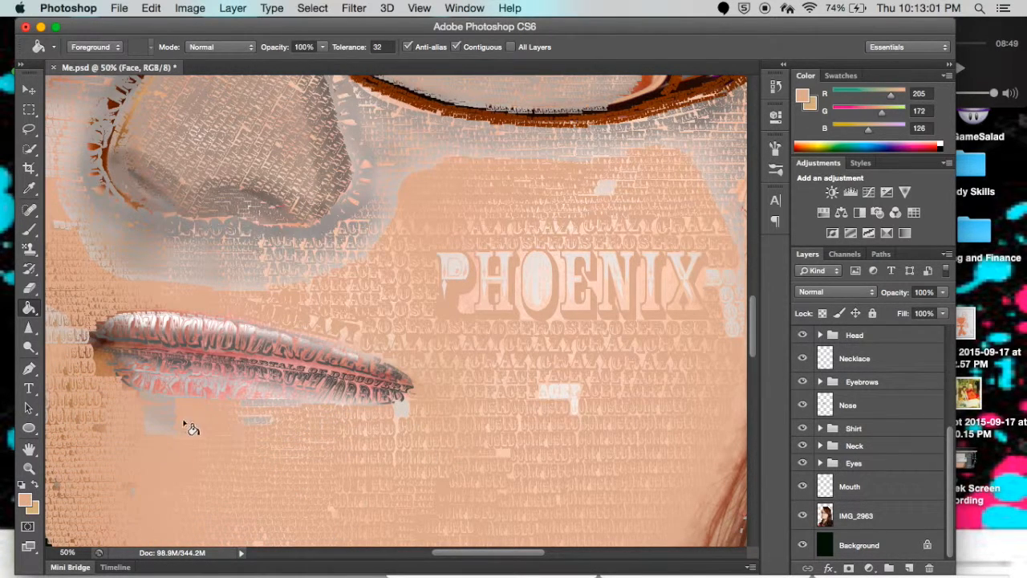
{"action": "left_click", "coordinate": [162, 411]}
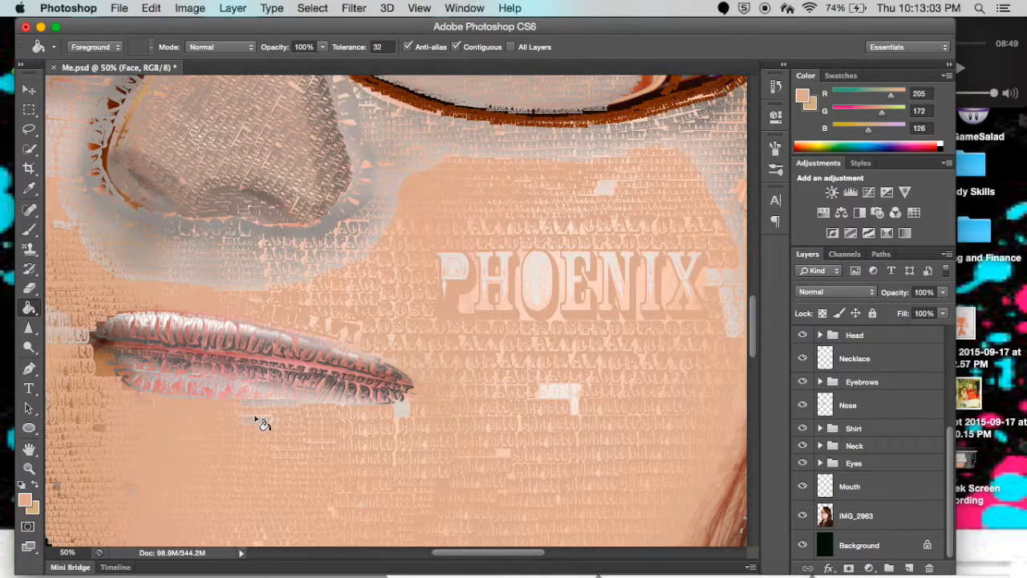
{"action": "left_click", "coordinate": [234, 268]}
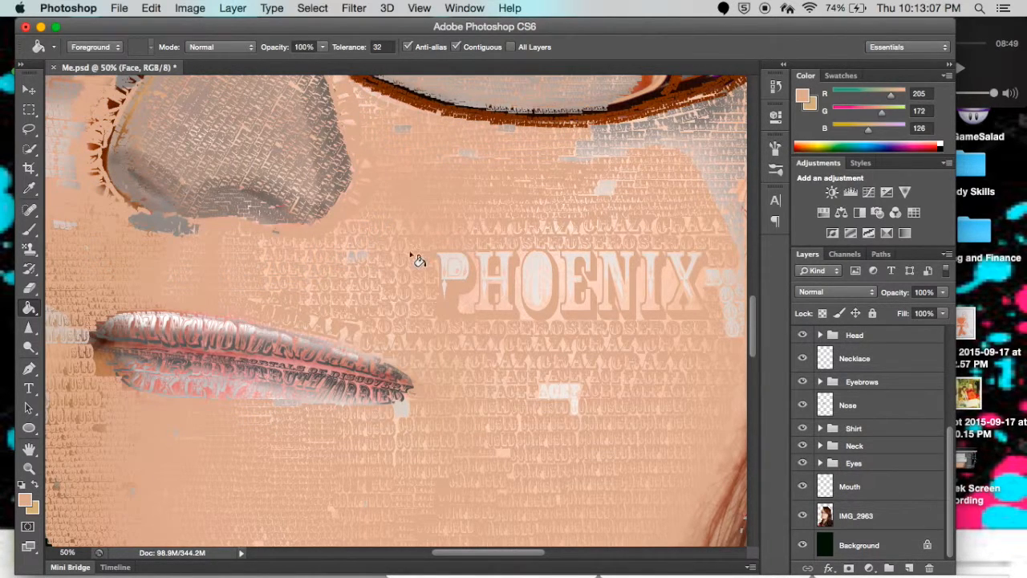
Try to fill the grey cheek words beside the hair, below the glasses, with the skin tone.
{"action": "scroll", "coordinate": [445, 398], "scroll_direction": "right", "scroll_amount": 10}
{"action": "scroll", "coordinate": [444, 398], "scroll_direction": "up", "scroll_amount": 2}
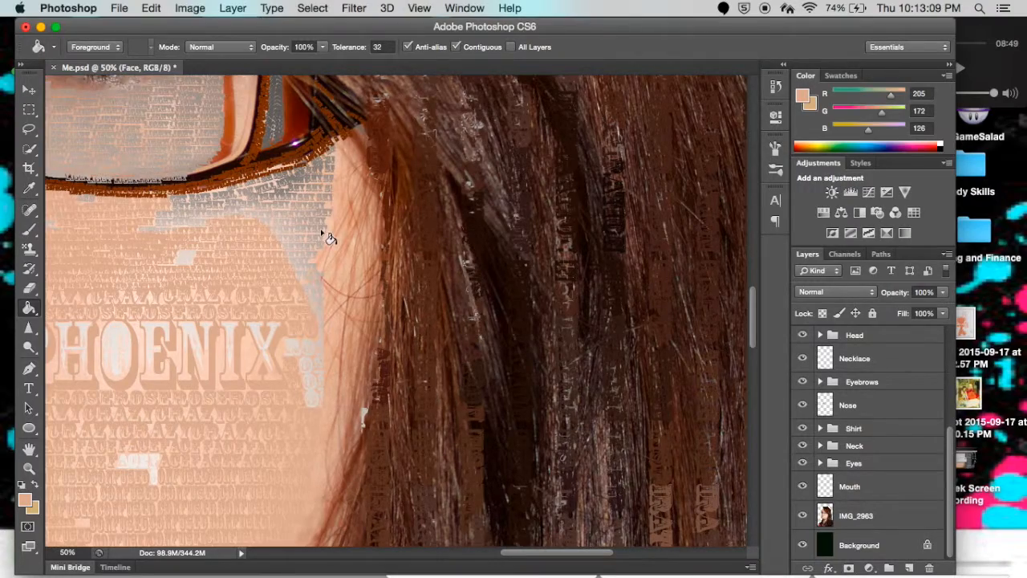
{"action": "left_click", "coordinate": [315, 200]}
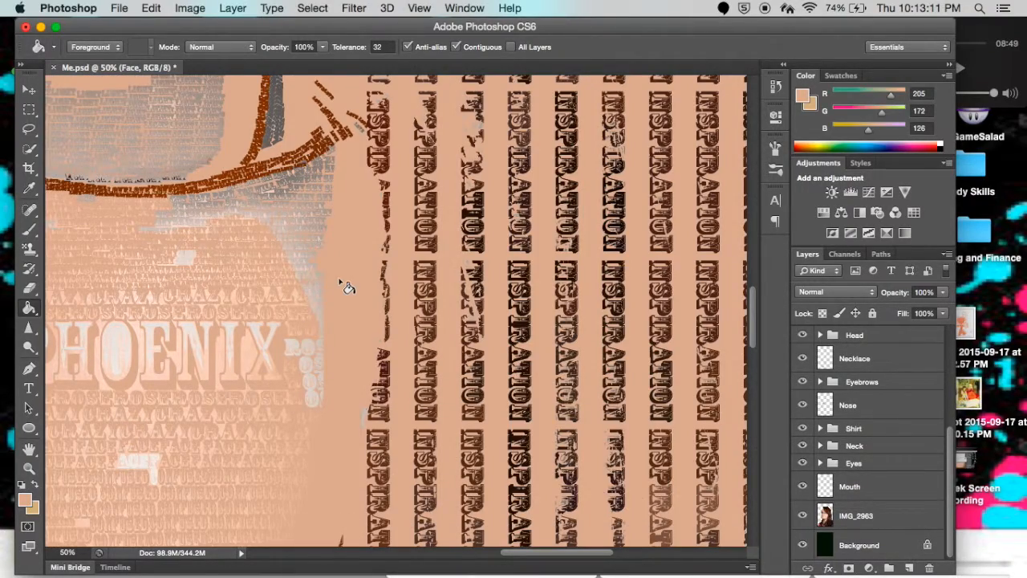
{"action": "key", "text": "super+minus"}
{"action": "key", "text": "super+minus"}
{"action": "key", "text": "super+minus"}
{"action": "key", "text": "super+minus"}
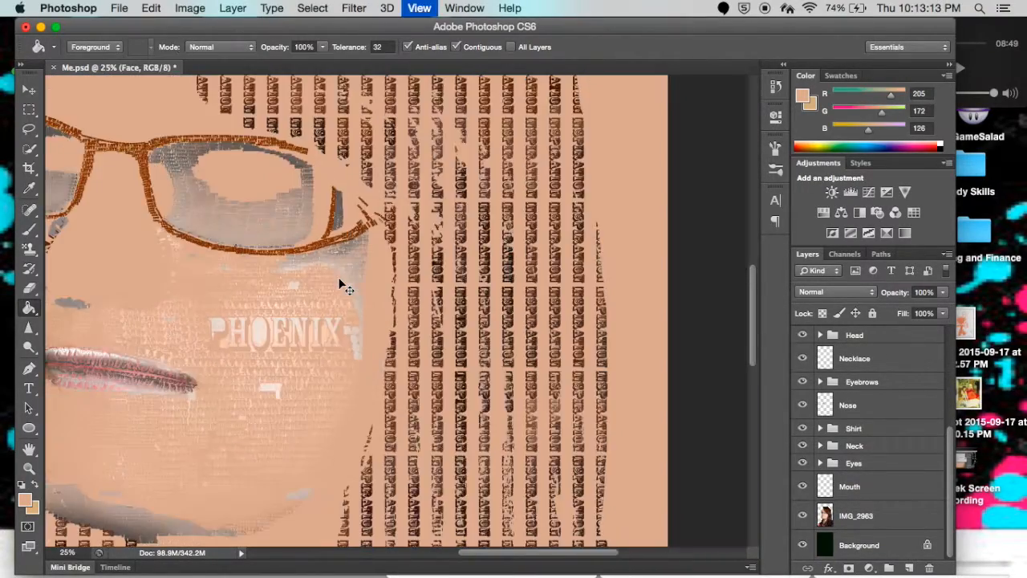
{"action": "key", "text": "super+z"}
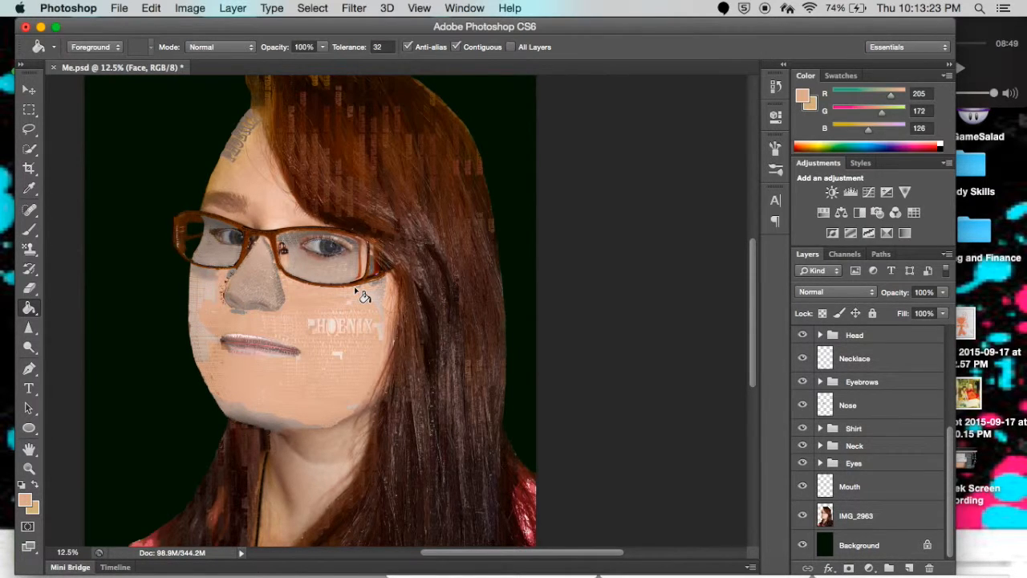
Try to fill the grey words on the cheek farther from the hair with the skin tone.
{"action": "left_click", "coordinate": [201, 299]}
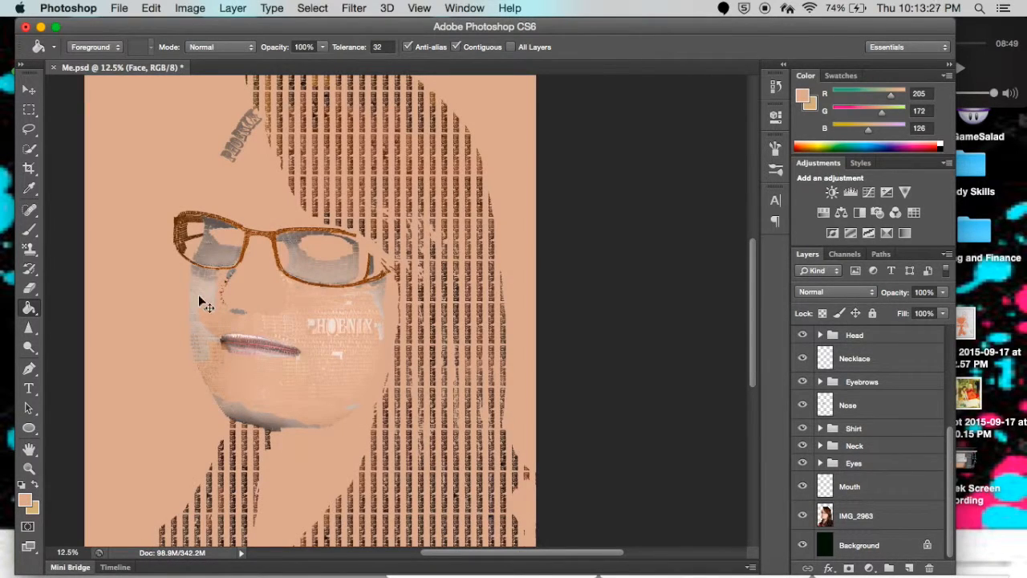
{"action": "key", "text": "super+minus"}
{"action": "key", "text": "super+plus"}
{"action": "key", "text": "super+plus"}
{"action": "key", "text": "super+plus"}
{"action": "key", "text": "super+plus"}
{"action": "key", "text": "super+plus"}
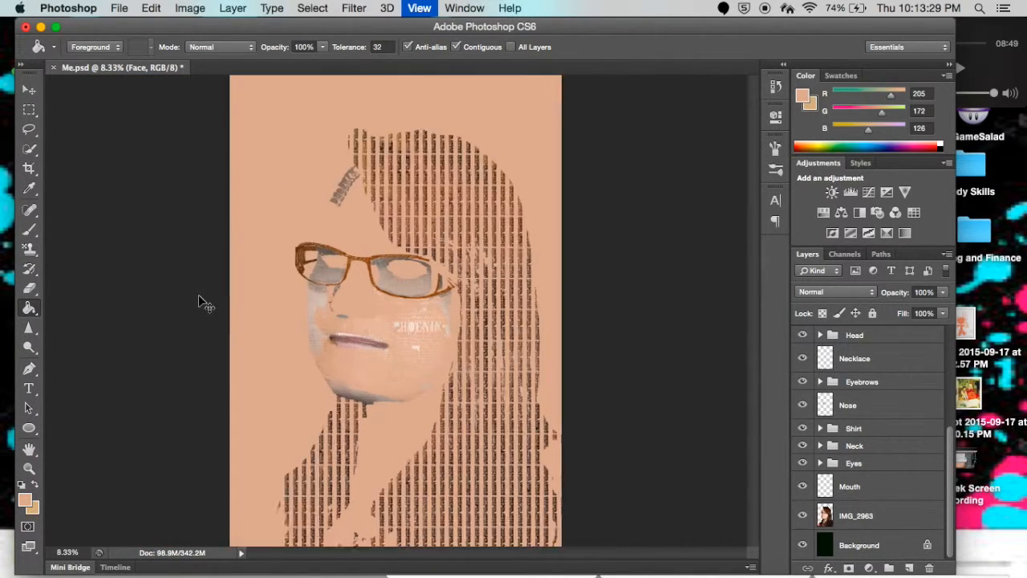
{"action": "key", "text": "super+z"}
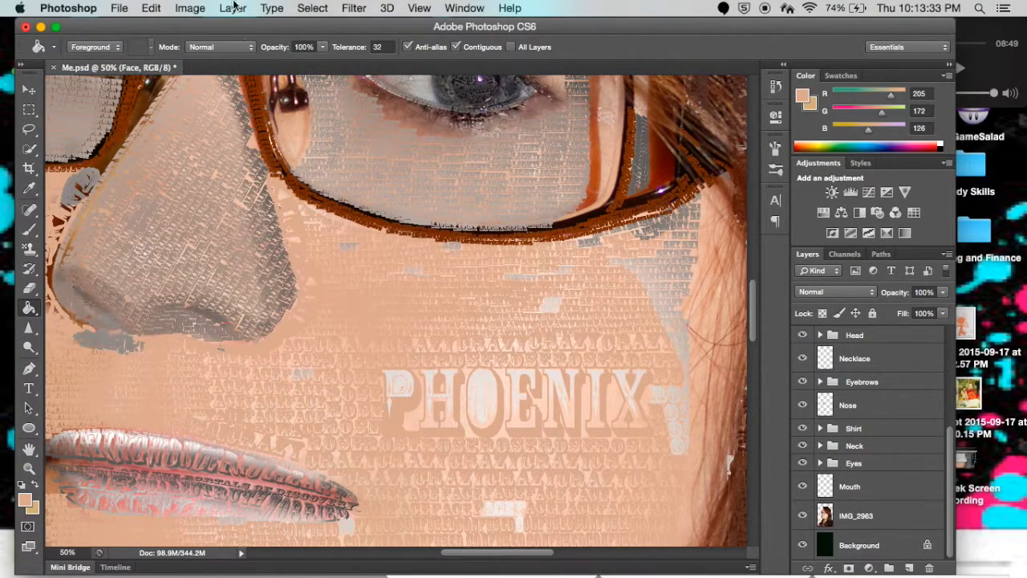
Step backward in the history and try another skin-tone fill just below the far lens of the glasses.
{"action": "left_click", "coordinate": [119, 8]}
{"action": "mouse_move", "coordinate": [151, 8]}
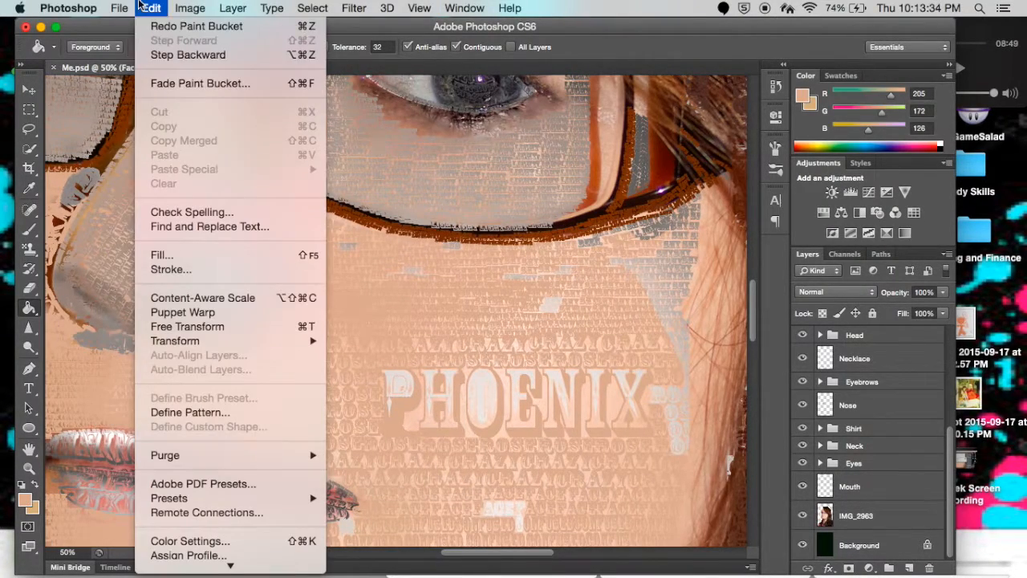
{"action": "left_click", "coordinate": [169, 54]}
{"action": "scroll", "coordinate": [265, 356], "scroll_direction": "left", "scroll_amount": 10}
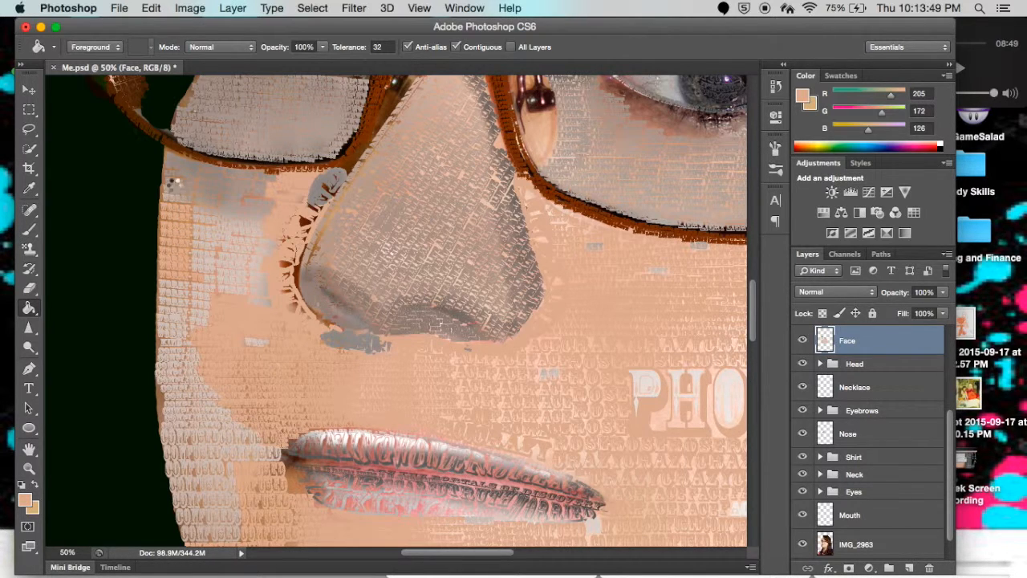
{"action": "left_click", "coordinate": [239, 222]}
{"action": "key", "text": "super+z"}
Darken the Face layer below both lenses and around the nose using the Burn tool, with a 150 px brush, Highlights range and 100% exposure.
{"action": "key", "text": "super+minus"}
{"action": "key", "text": "super+minus"}
{"action": "key", "text": "super+minus"}
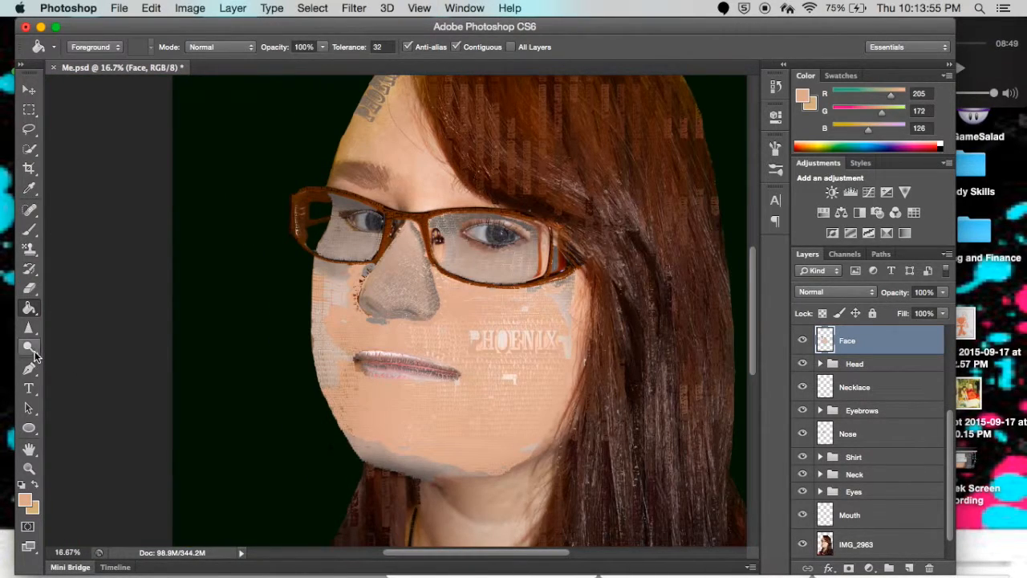
{"action": "left_click", "coordinate": [30, 350]}
{"action": "left_click", "coordinate": [32, 351]}
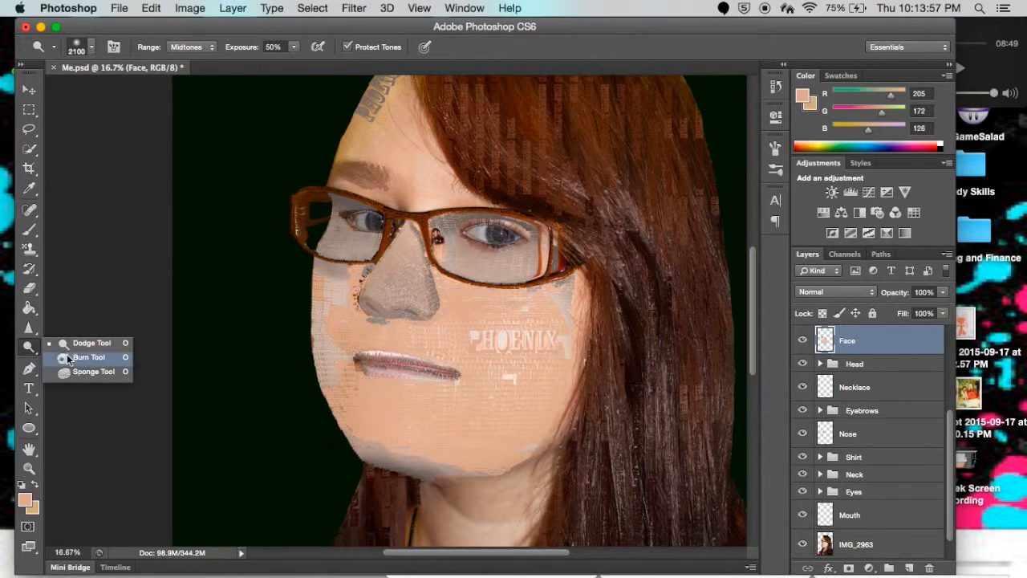
{"action": "left_click", "coordinate": [66, 354]}
{"action": "mouse_move", "coordinate": [438, 274]}
{"action": "left_mouse_down"}
{"action": "mouse_move", "coordinate": [520, 289]}
{"action": "mouse_move", "coordinate": [576, 273]}
{"action": "mouse_move", "coordinate": [507, 289]}
{"action": "left_mouse_up"}
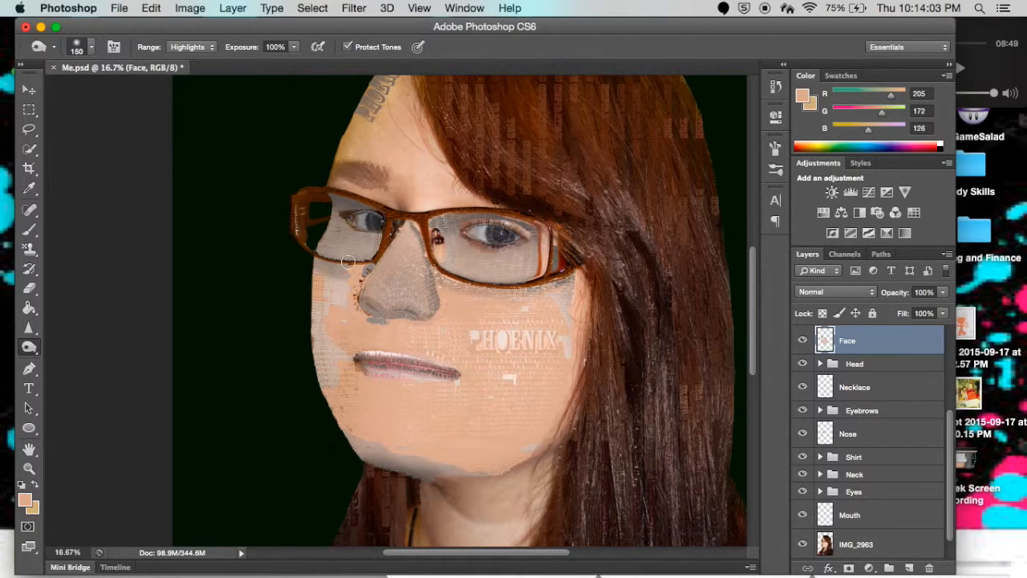
{"action": "left_click_drag", "start_coordinate": [364, 266], "coordinate": [312, 255]}
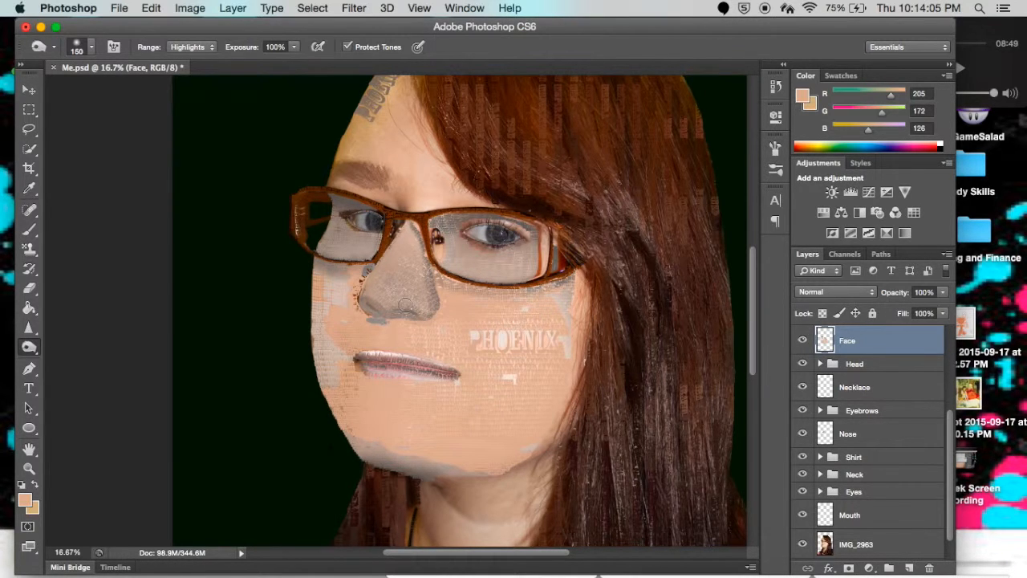
{"action": "mouse_move", "coordinate": [363, 280]}
{"action": "left_mouse_down"}
{"action": "mouse_move", "coordinate": [370, 319]}
{"action": "mouse_move", "coordinate": [424, 325]}
{"action": "mouse_move", "coordinate": [438, 309]}
{"action": "left_mouse_up"}
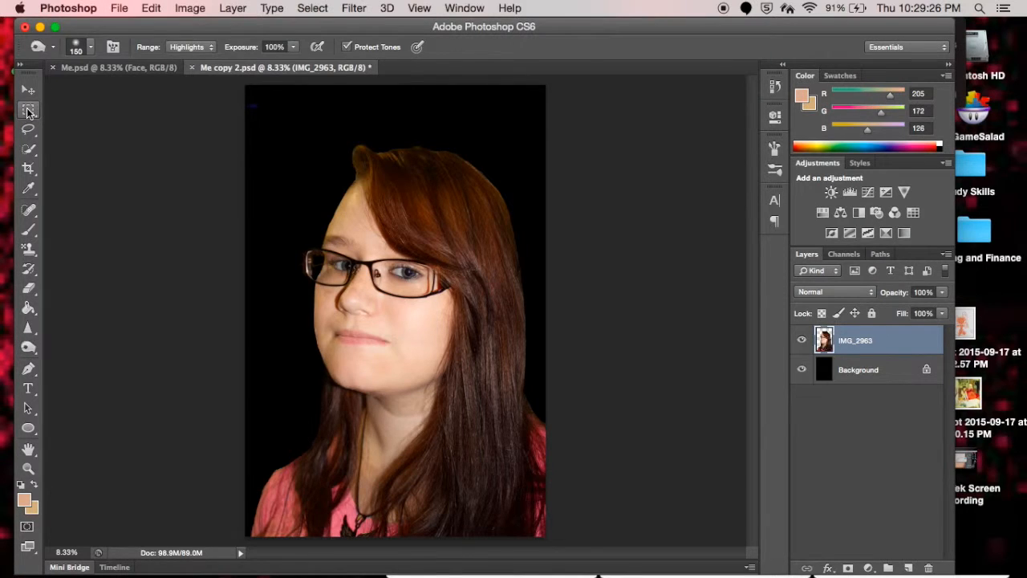
Try selecting a rectangular patch of the photo's cheek and extending the selection to similar colours.
{"action": "left_click", "coordinate": [29, 111]}
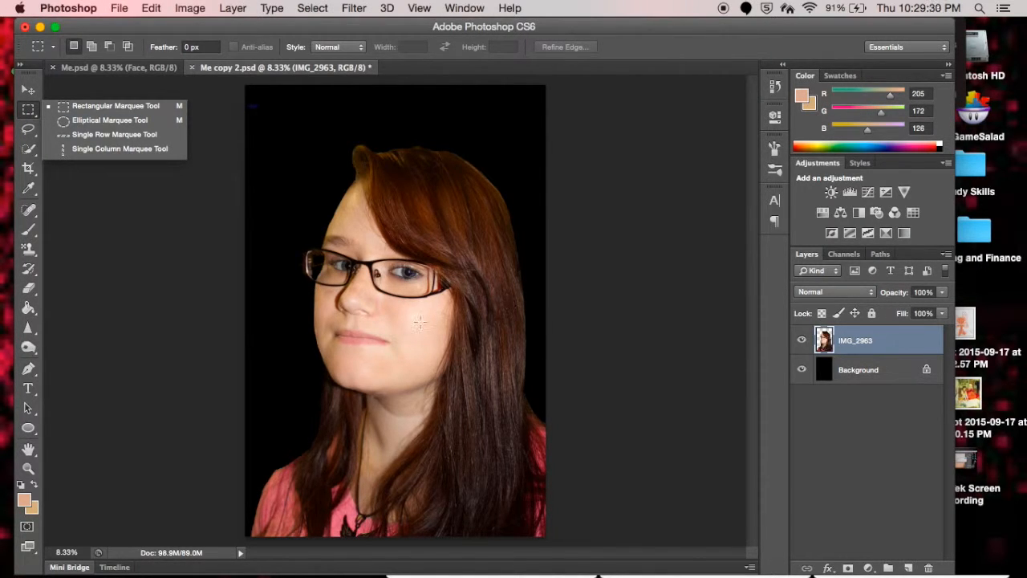
{"action": "left_click", "coordinate": [392, 312]}
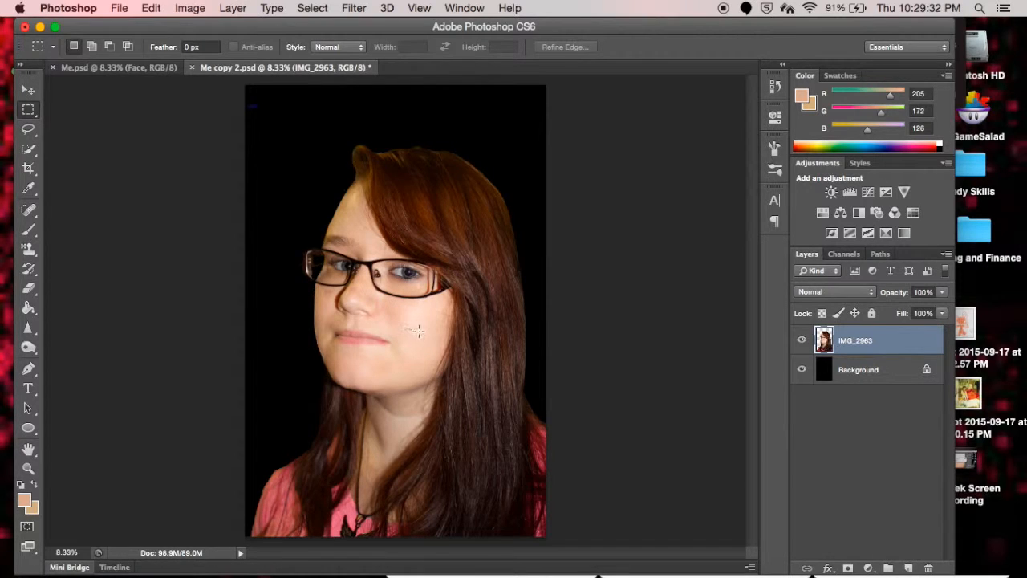
{"action": "left_click_drag", "start_coordinate": [394, 308], "coordinate": [432, 331]}
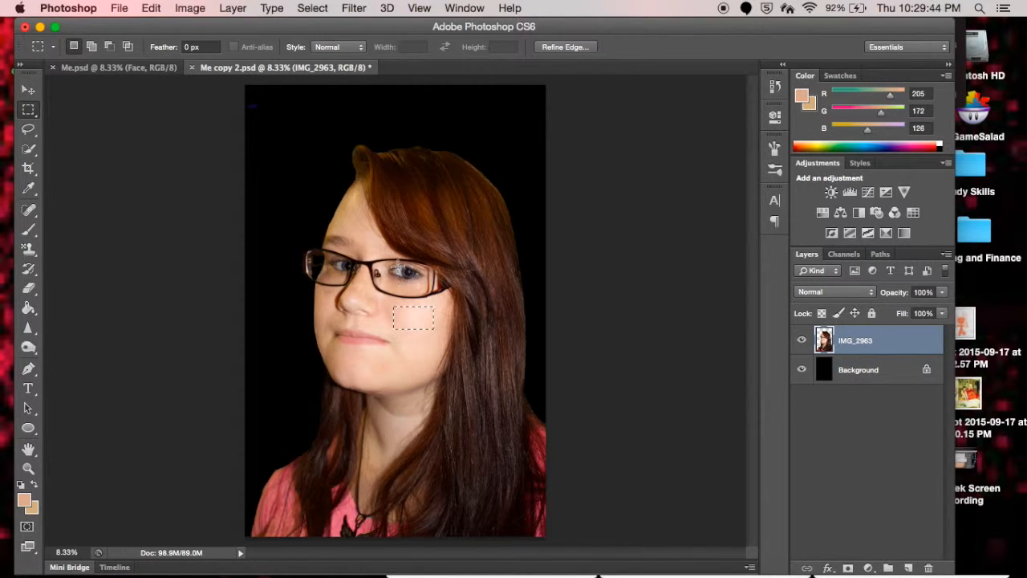
{"action": "left_click", "coordinate": [325, 8]}
{"action": "left_click", "coordinate": [333, 241]}
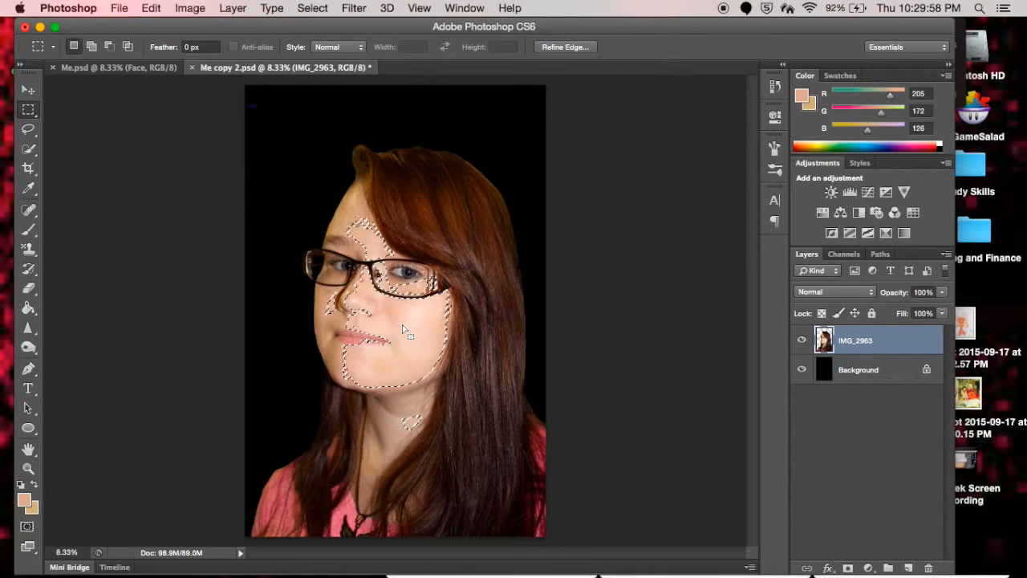
{"action": "left_click", "coordinate": [341, 219]}
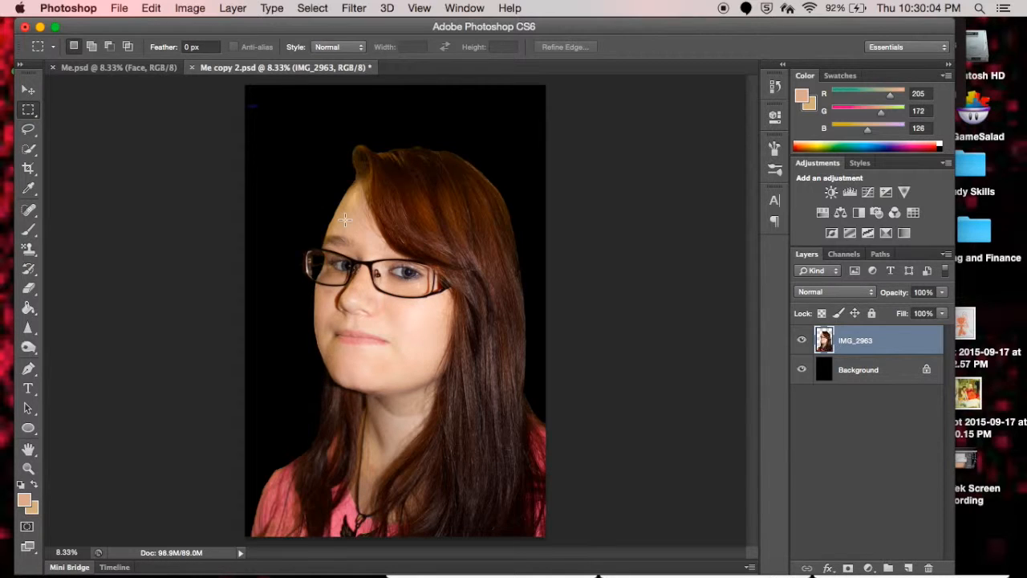
Select a small rectangular patch of the forehead on the IMG_2963 layer and extend the selection to similar skin colours.
{"action": "left_click_drag", "start_coordinate": [345, 219], "coordinate": [355, 232]}
{"action": "left_click", "coordinate": [271, 8]}
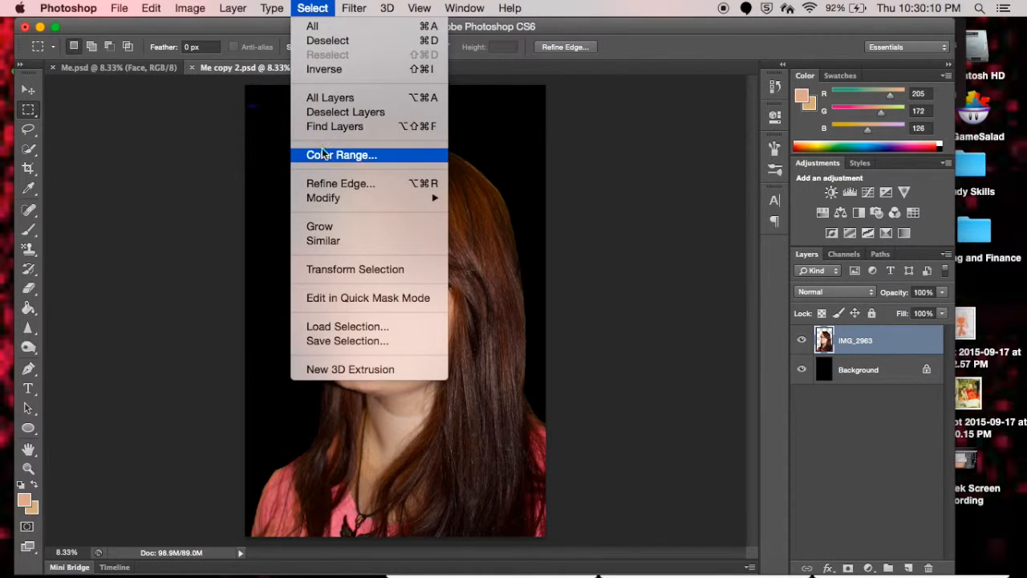
{"action": "left_click", "coordinate": [319, 238]}
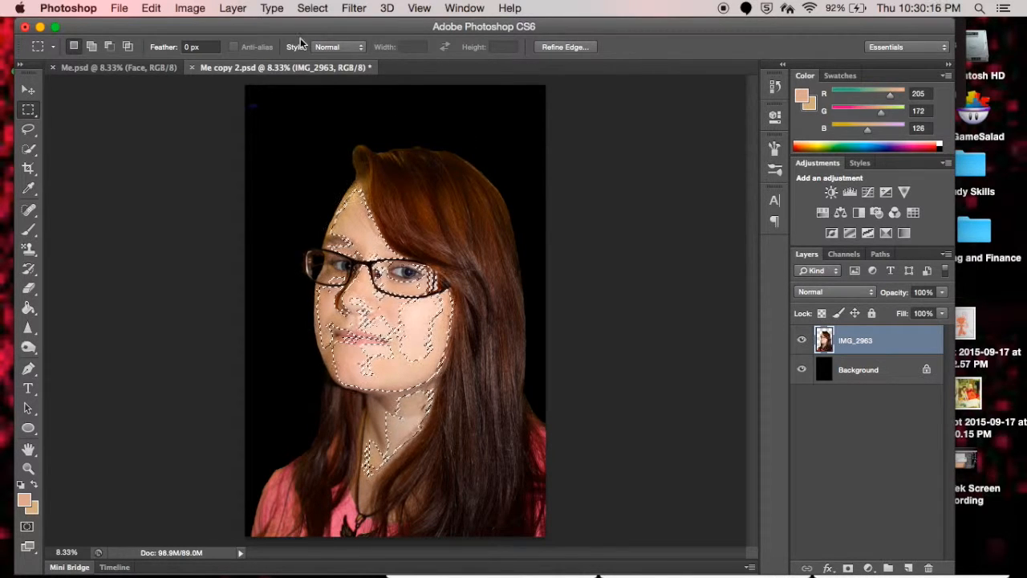
Create a new layer named Layer 1 above the IMG_2963 photo and make it the active layer.
{"action": "left_click", "coordinate": [313, 8]}
{"action": "mouse_move", "coordinate": [234, 32]}
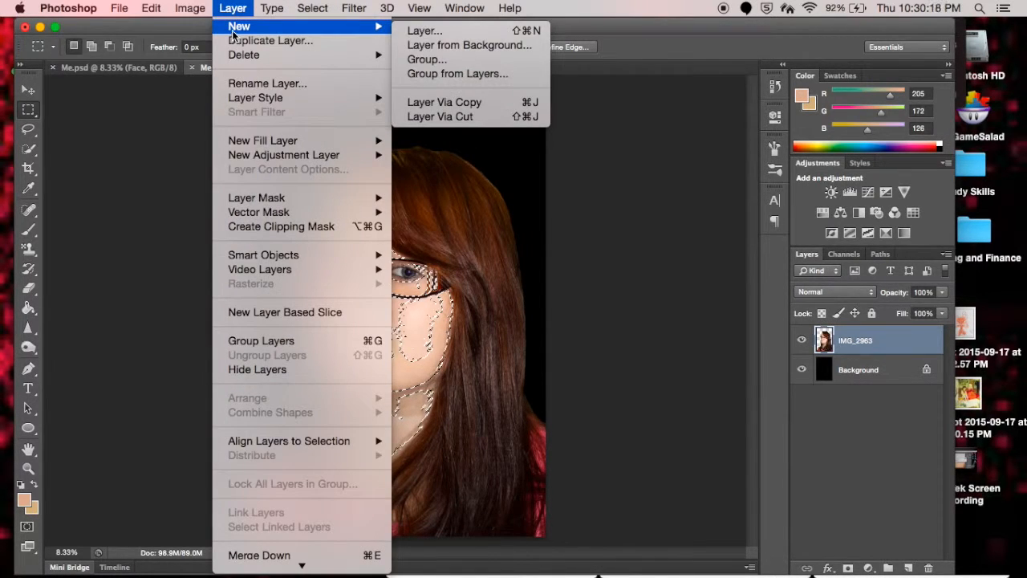
{"action": "left_click", "coordinate": [425, 30]}
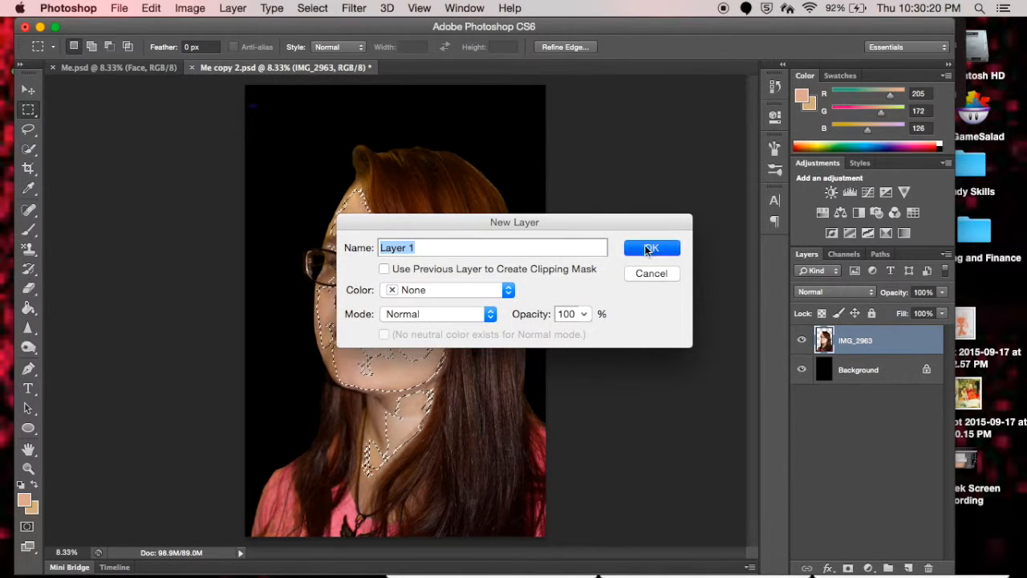
{"action": "left_click", "coordinate": [650, 248]}
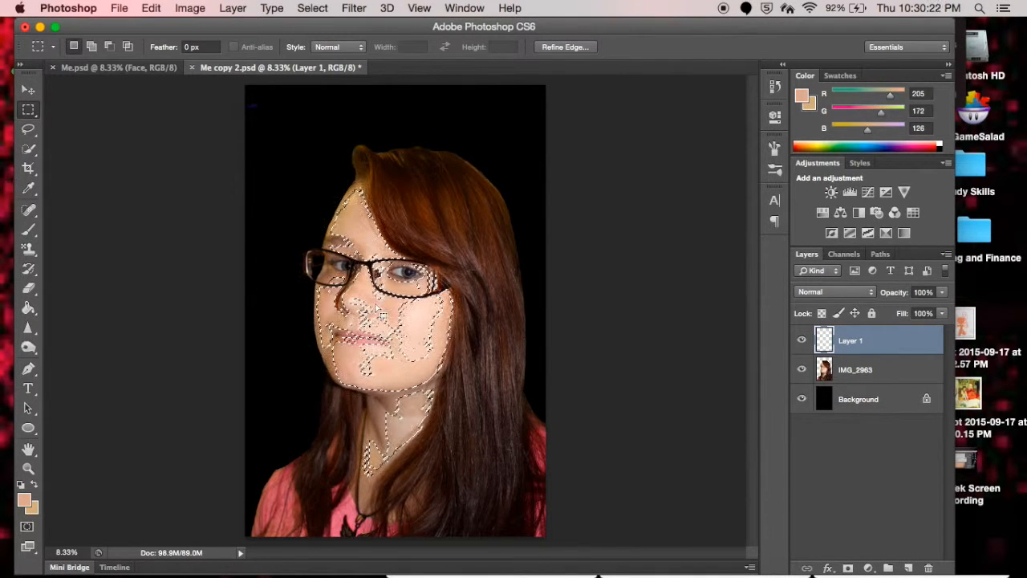
{"action": "left_click", "coordinate": [859, 369]}
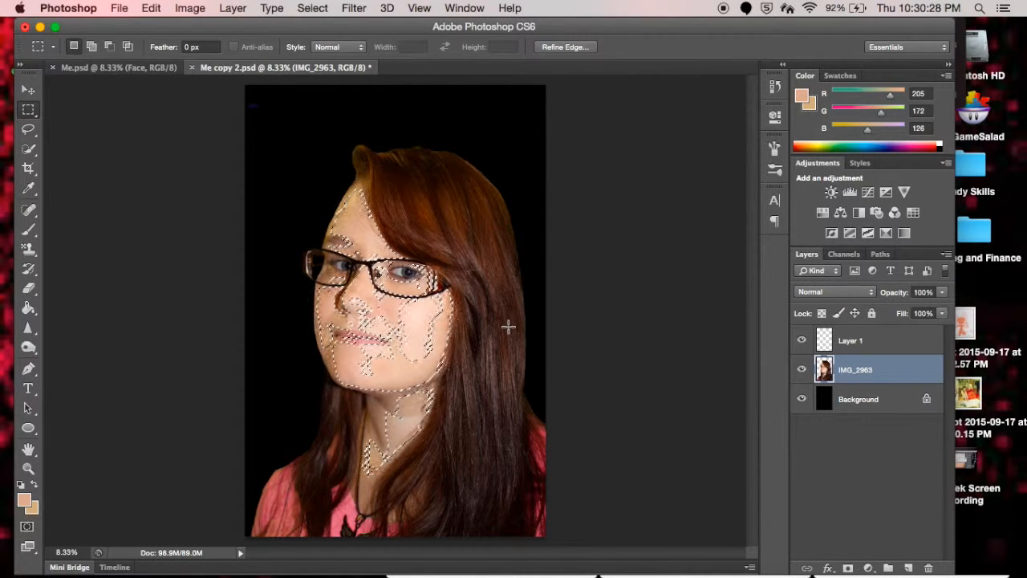
{"action": "left_click", "coordinate": [877, 342]}
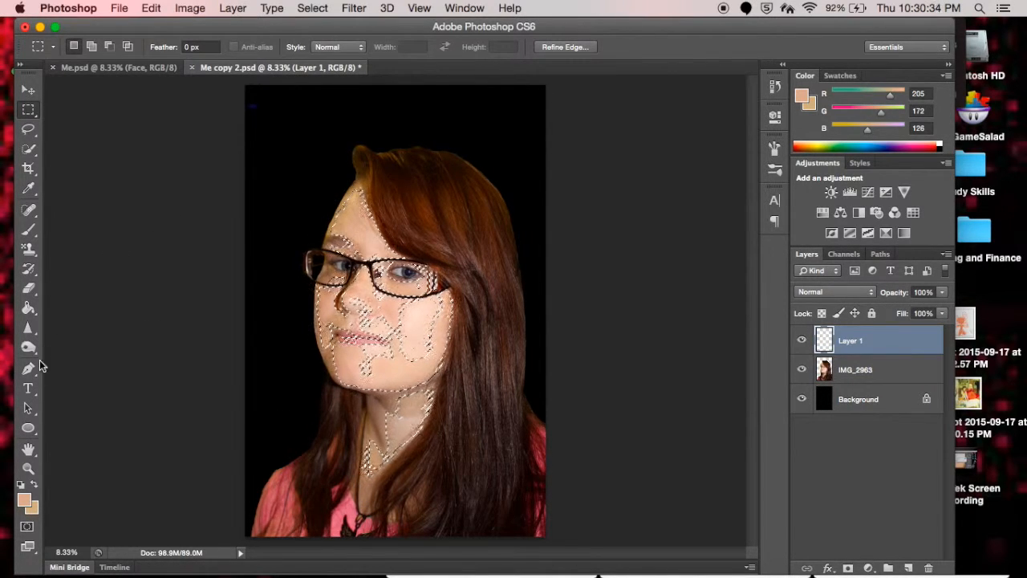
Set the Paint Bucket tool's fill source to Pattern.
{"action": "left_click", "coordinate": [30, 308]}
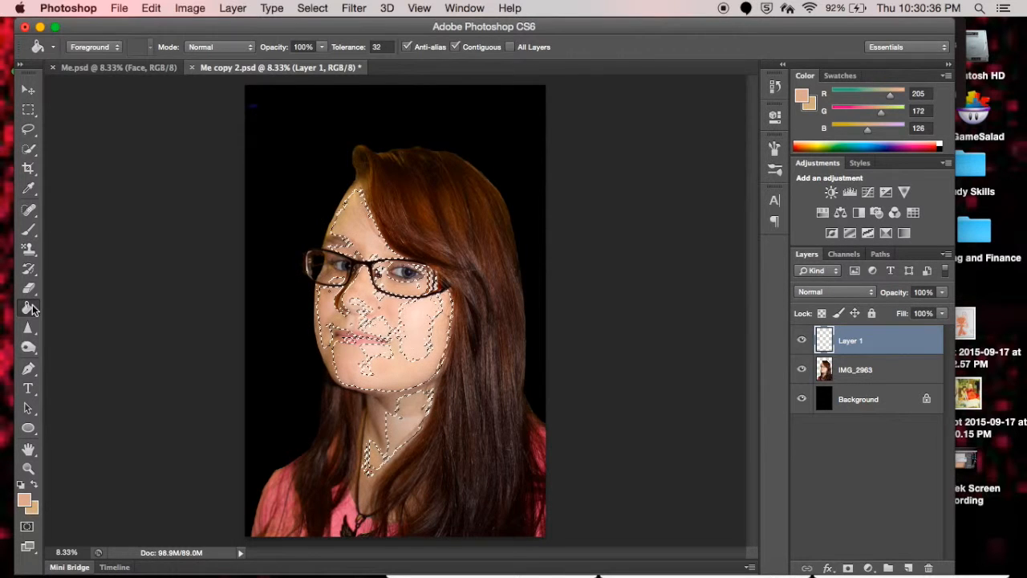
{"action": "left_click", "coordinate": [116, 46]}
{"action": "left_click", "coordinate": [117, 47]}
{"action": "left_click", "coordinate": [116, 55]}
Create a new 8 × 11 inch RGB document named Untitled-1 at 300 pixels/inch with a transparent background.
{"action": "left_click", "coordinate": [189, 8]}
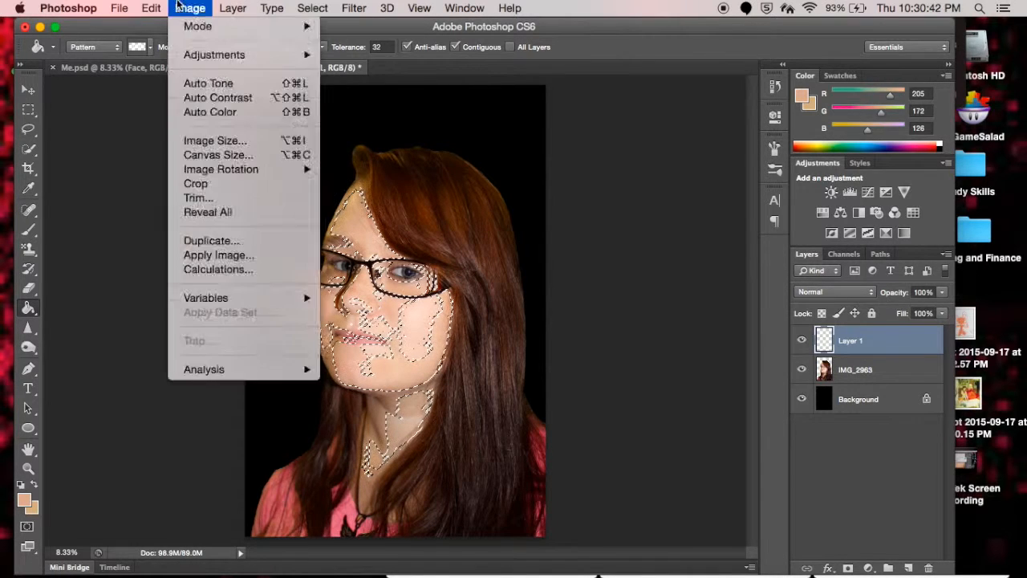
{"action": "mouse_move", "coordinate": [118, 10]}
{"action": "left_click", "coordinate": [124, 26]}
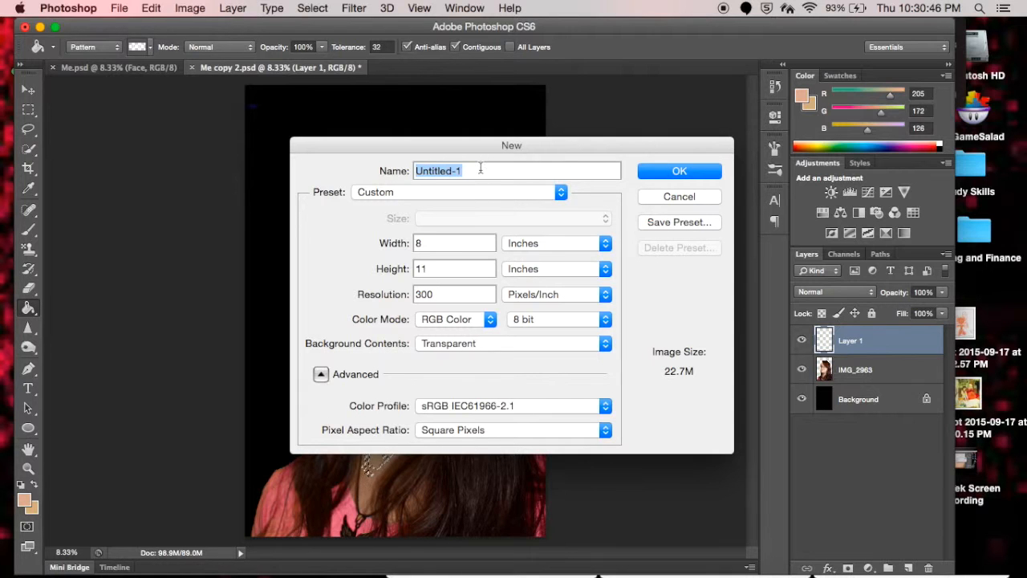
{"action": "left_click", "coordinate": [681, 177]}
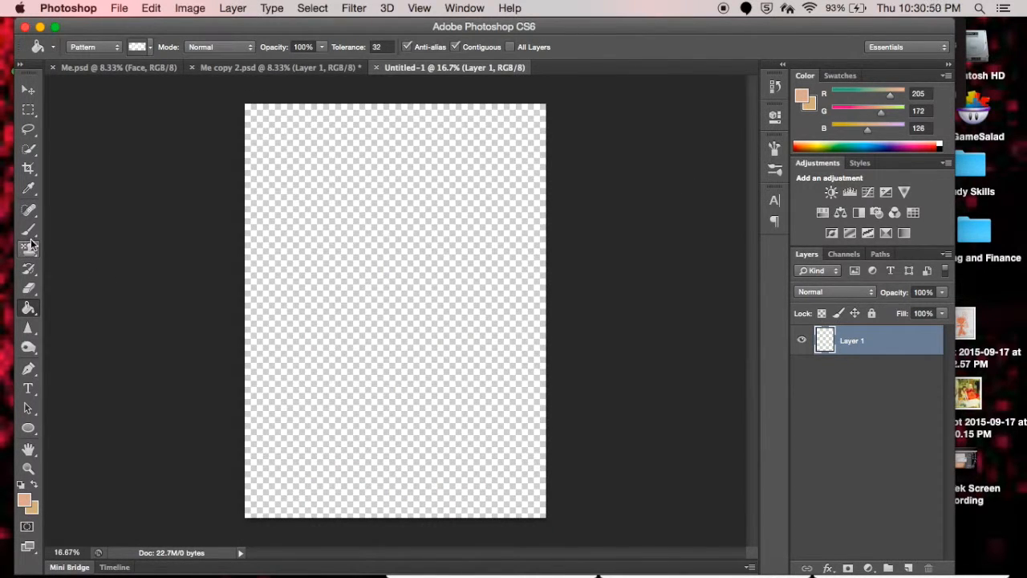
Add the word Dream as white text in the middle of the blank canvas and move it slightly upward.
{"action": "left_click", "coordinate": [28, 388]}
{"action": "left_click", "coordinate": [360, 322]}
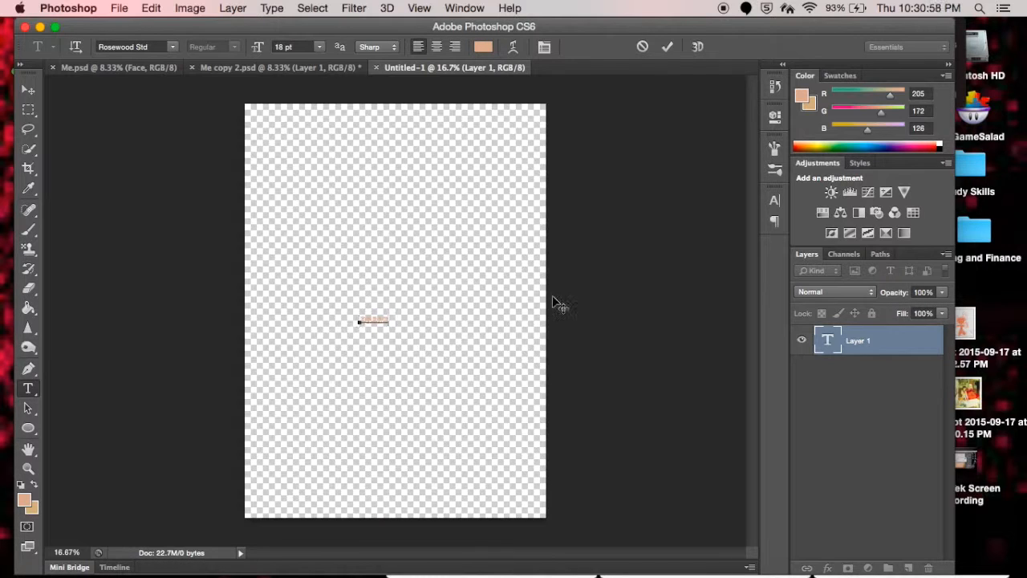
{"action": "left_click_drag", "start_coordinate": [398, 329], "coordinate": [367, 313]}
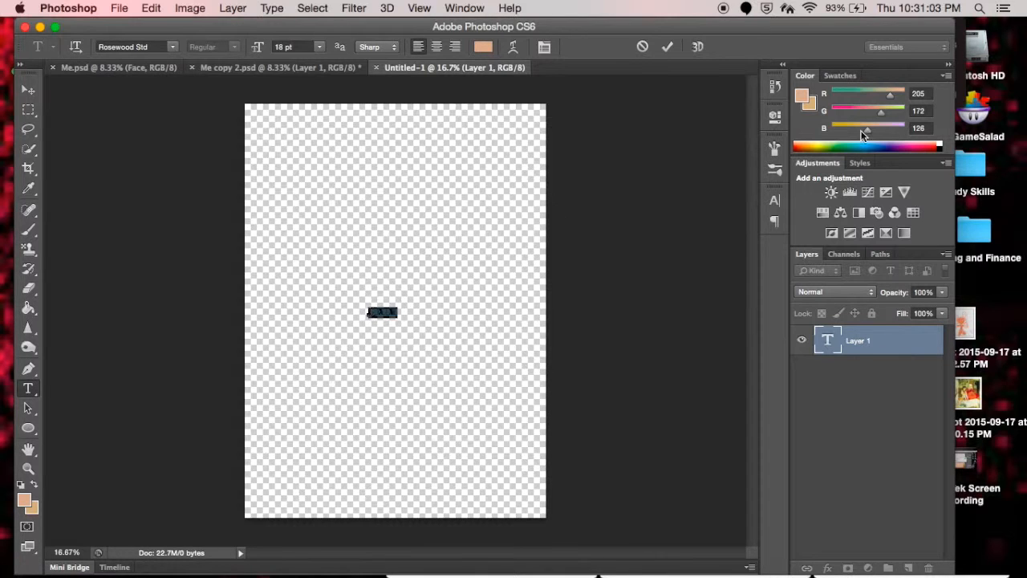
{"action": "left_click", "coordinate": [801, 98]}
{"action": "left_click_drag", "start_coordinate": [645, 147], "coordinate": [561, 81]}
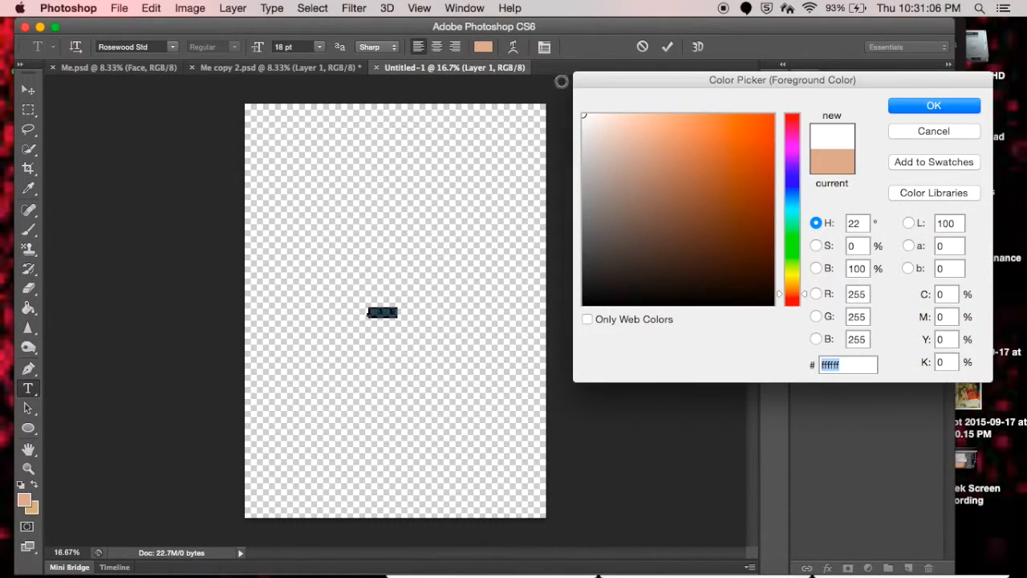
{"action": "left_click", "coordinate": [966, 104]}
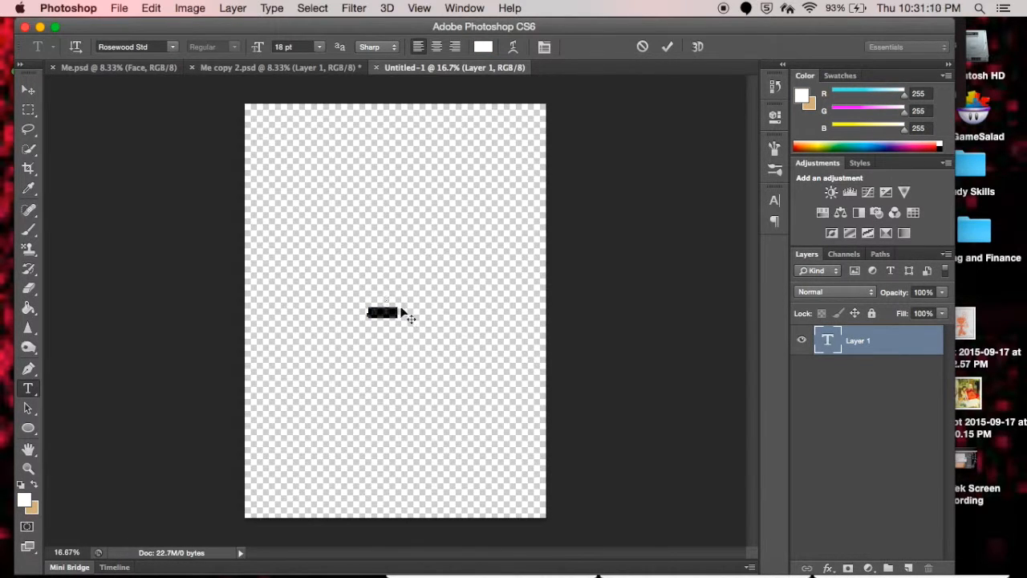
{"action": "left_click", "coordinate": [28, 91]}
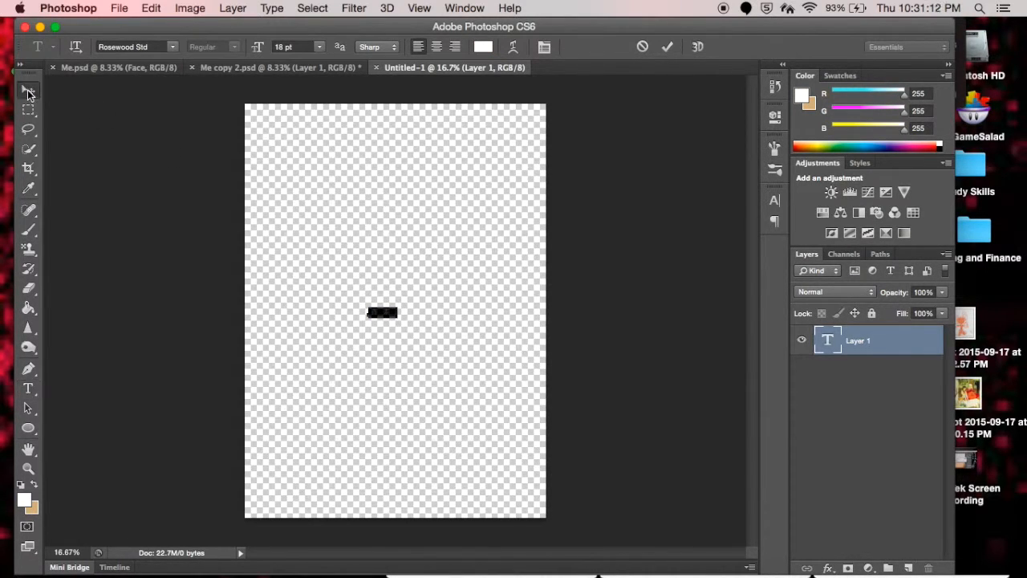
{"action": "left_click_drag", "start_coordinate": [379, 312], "coordinate": [382, 279]}
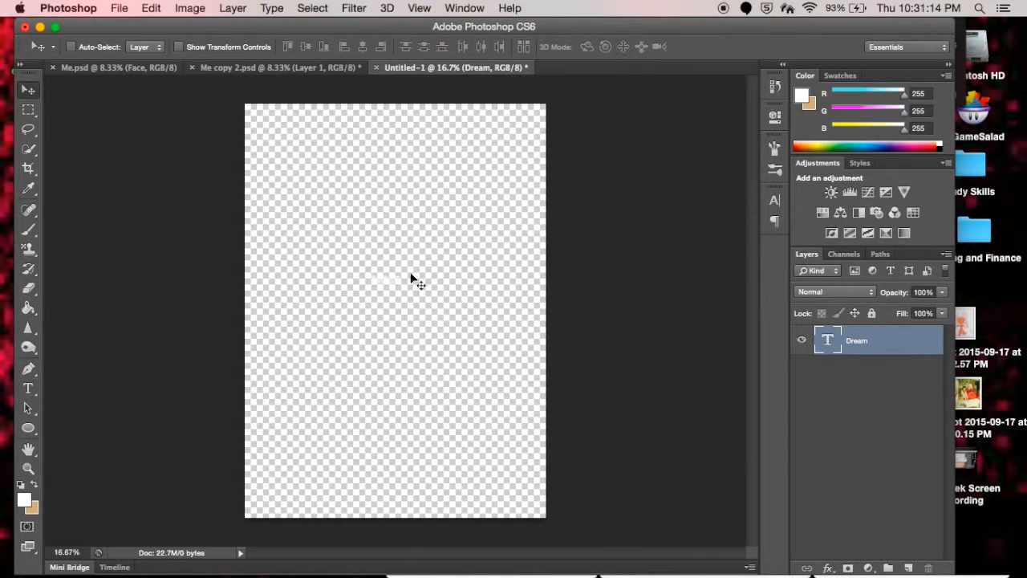
Draw a tight rectangular selection around the white word Dream.
{"action": "left_click", "coordinate": [32, 113]}
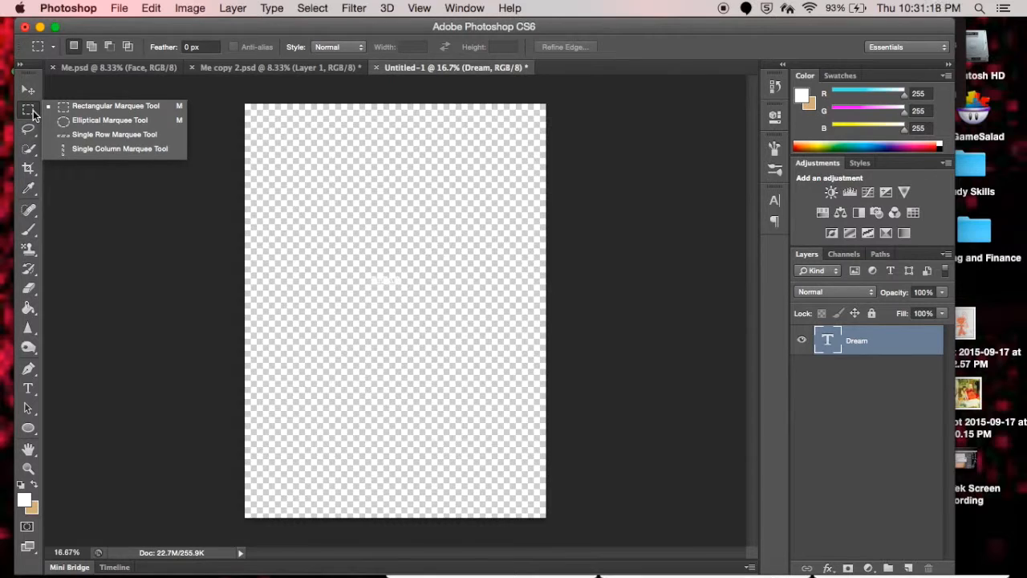
{"action": "left_click", "coordinate": [369, 275]}
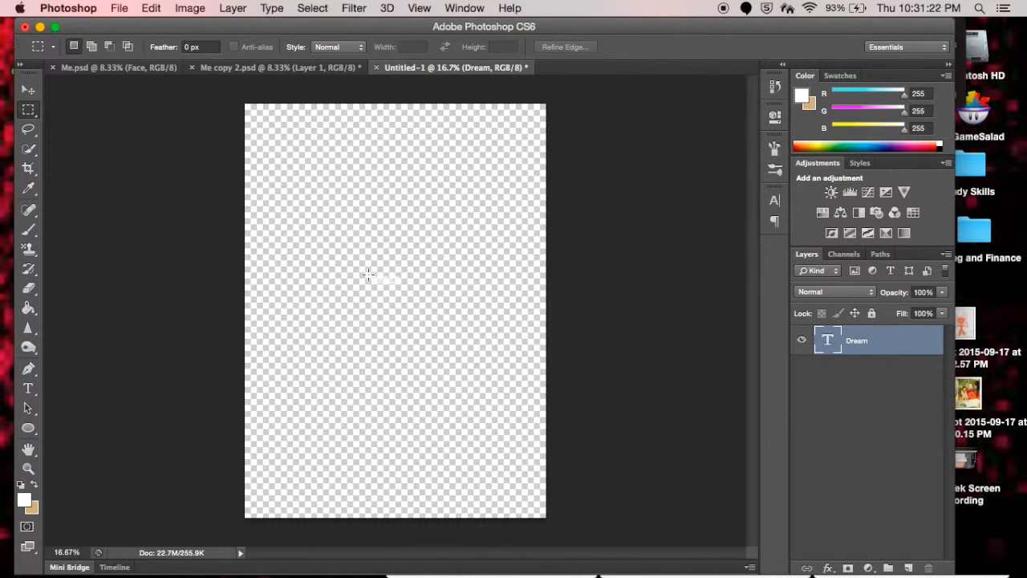
{"action": "left_click_drag", "start_coordinate": [368, 275], "coordinate": [401, 285]}
{"action": "left_click", "coordinate": [371, 274]}
Define the selected area as a pattern named Dream.
{"action": "left_click", "coordinate": [145, 7]}
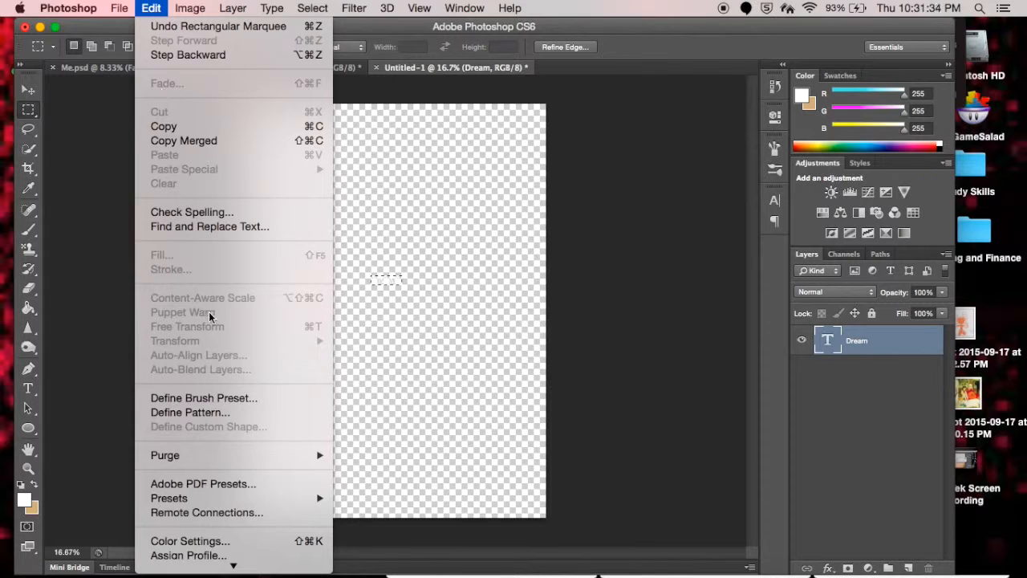
{"action": "left_click", "coordinate": [191, 412]}
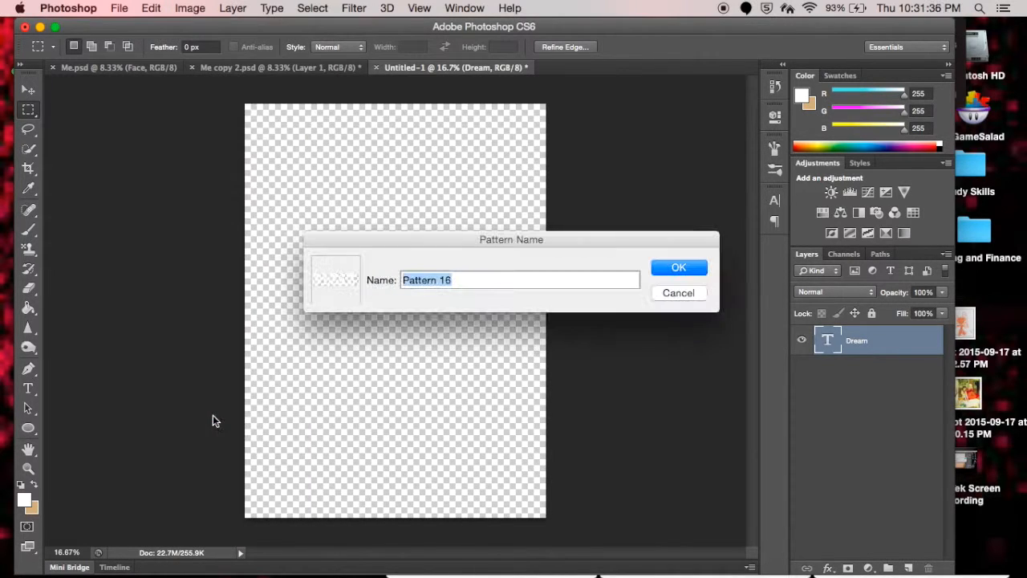
{"action": "type", "text": "Dream"}
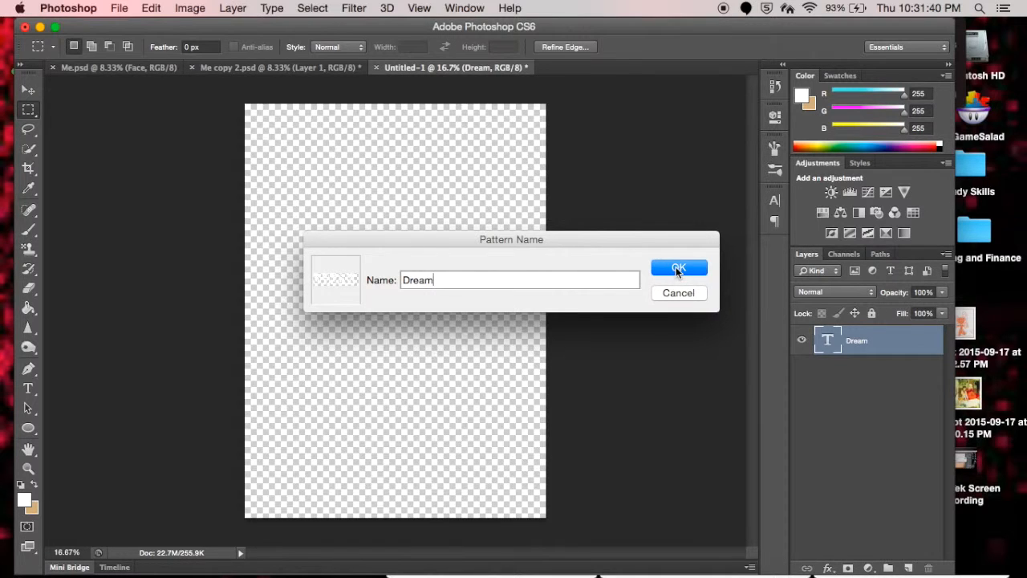
{"action": "left_click", "coordinate": [678, 268]}
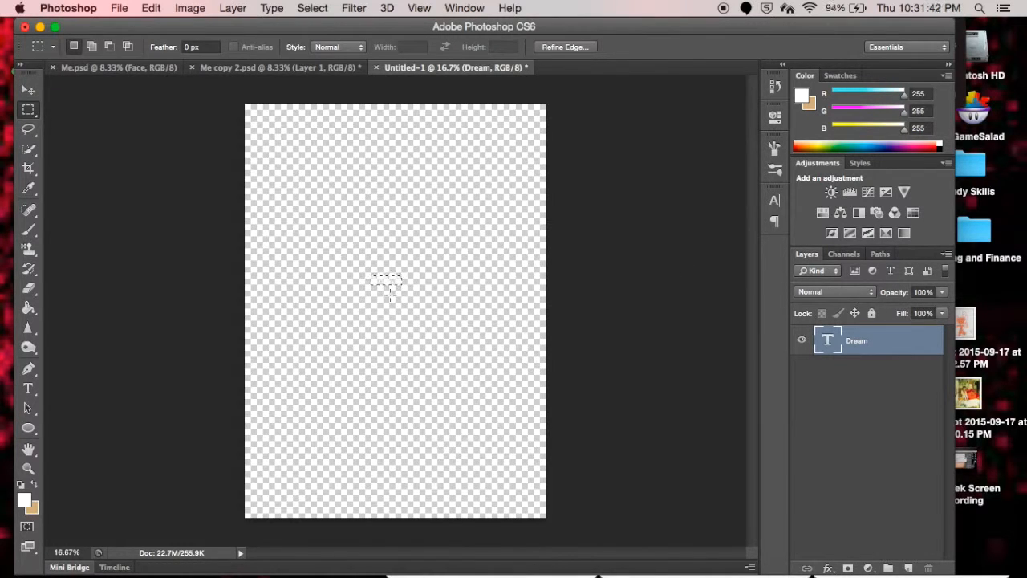
In the Me copy 2.psd document, fill the selected skin areas on Layer 1 with the new Dream pattern using the Paint Bucket.
{"action": "left_click", "coordinate": [309, 70]}
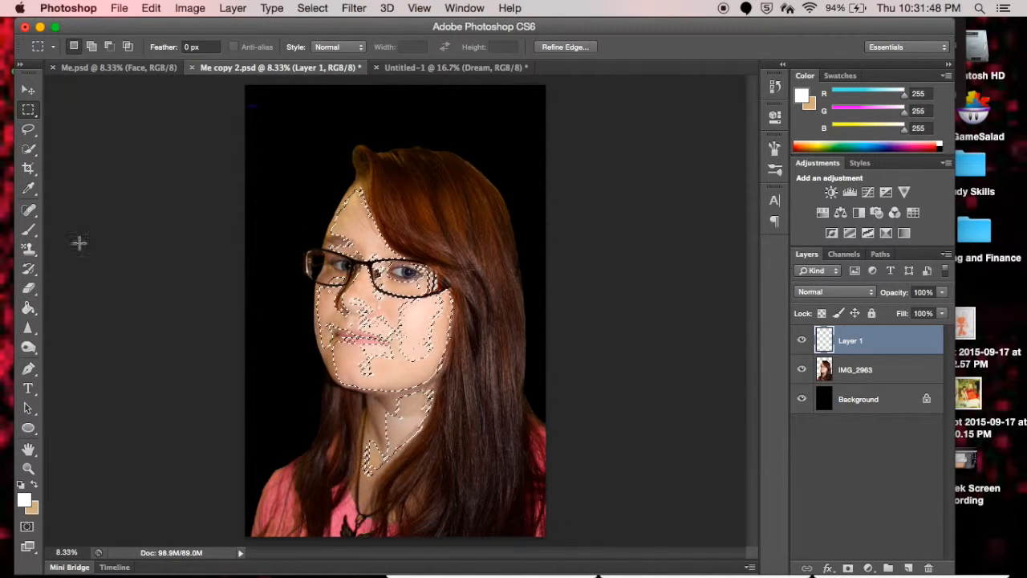
{"action": "left_click", "coordinate": [28, 307]}
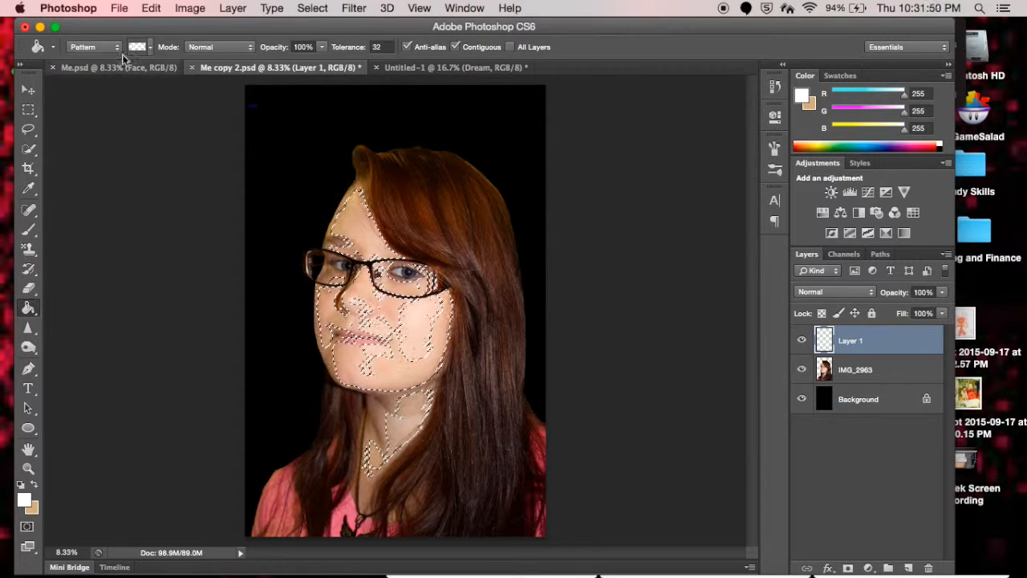
{"action": "left_click", "coordinate": [148, 48]}
{"action": "scroll", "coordinate": [210, 128], "scroll_direction": "down", "scroll_amount": 2}
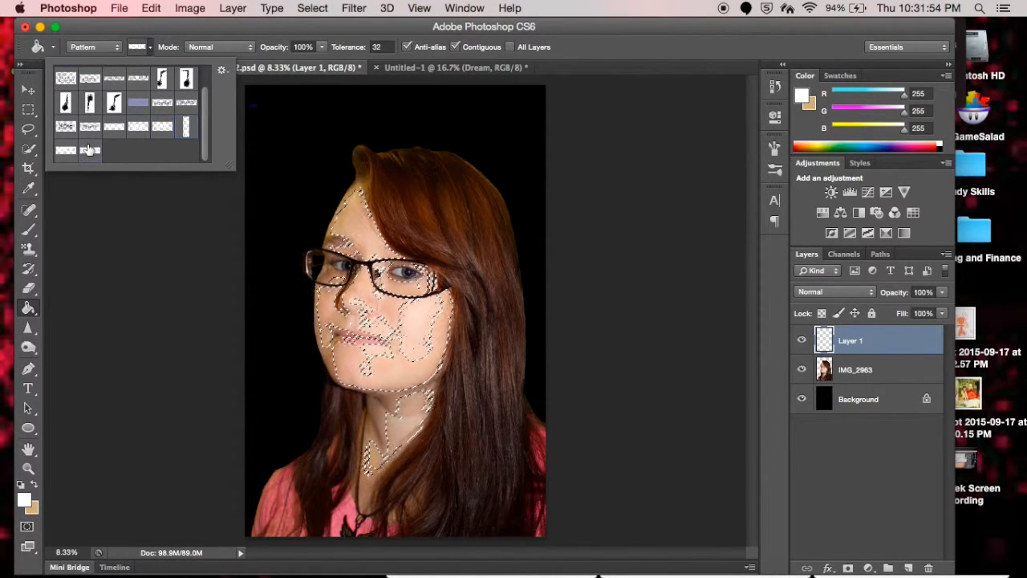
{"action": "left_click", "coordinate": [357, 224]}
{"action": "left_click", "coordinate": [365, 229]}
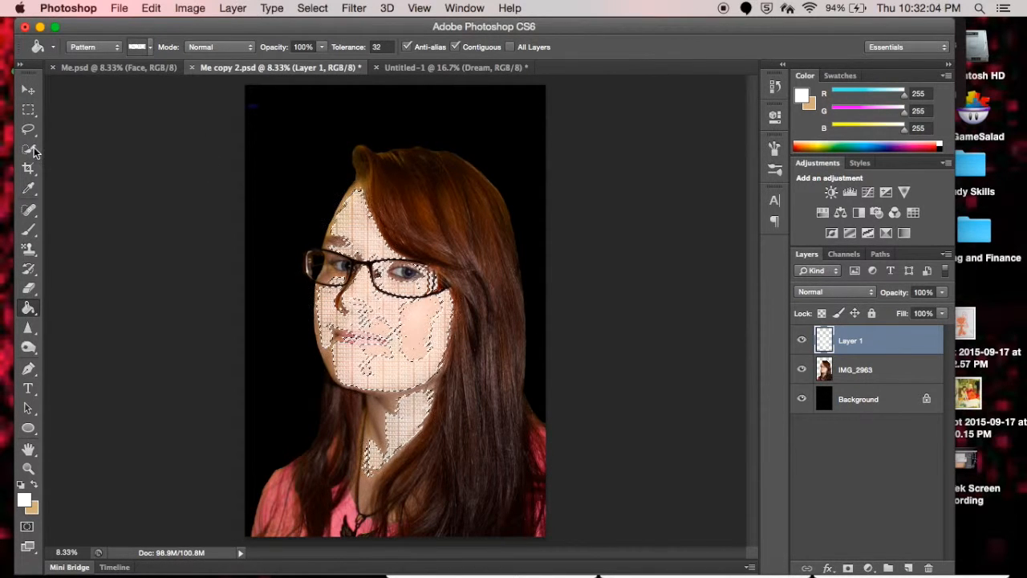
Set the Paint Bucket's fill source to Foreground and sample the cheek's skin tone (RGB 226, 179, 157) from the photo with Layer 1 temporarily hidden.
{"action": "left_click", "coordinate": [117, 46]}
{"action": "left_click", "coordinate": [112, 37]}
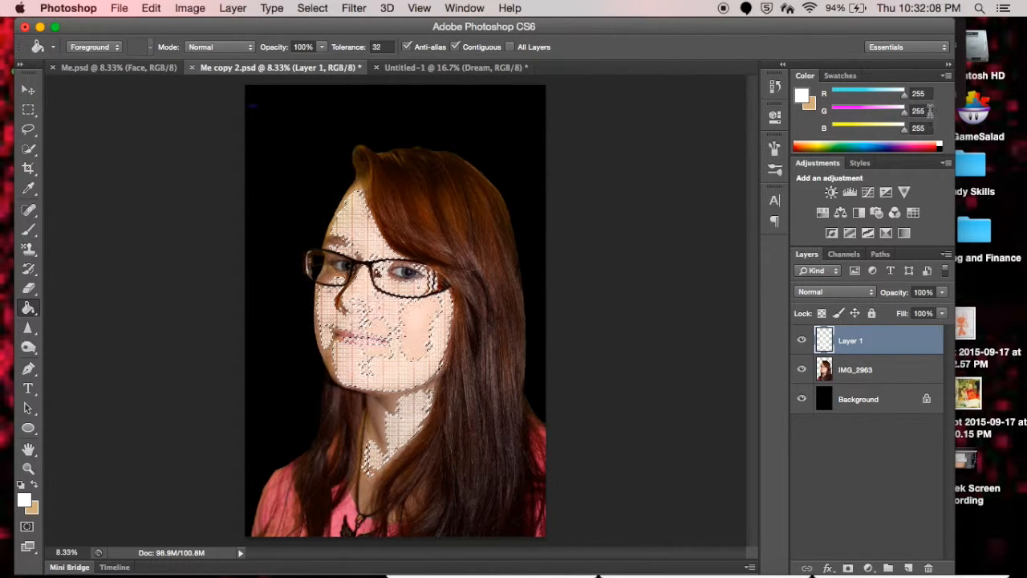
{"action": "left_click", "coordinate": [29, 188]}
{"action": "right_click", "coordinate": [30, 189]}
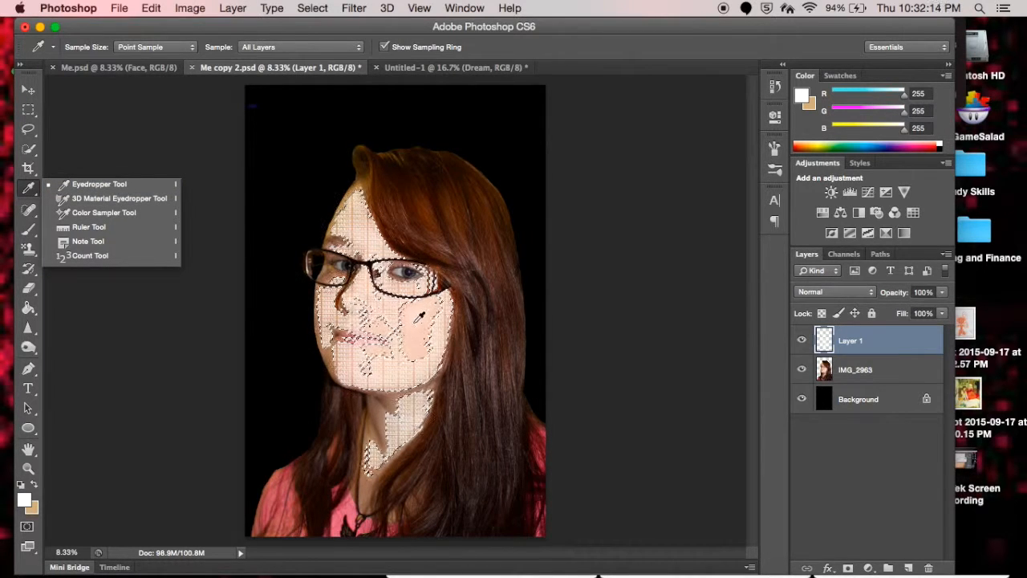
{"action": "left_click", "coordinate": [804, 342]}
{"action": "left_click", "coordinate": [803, 342]}
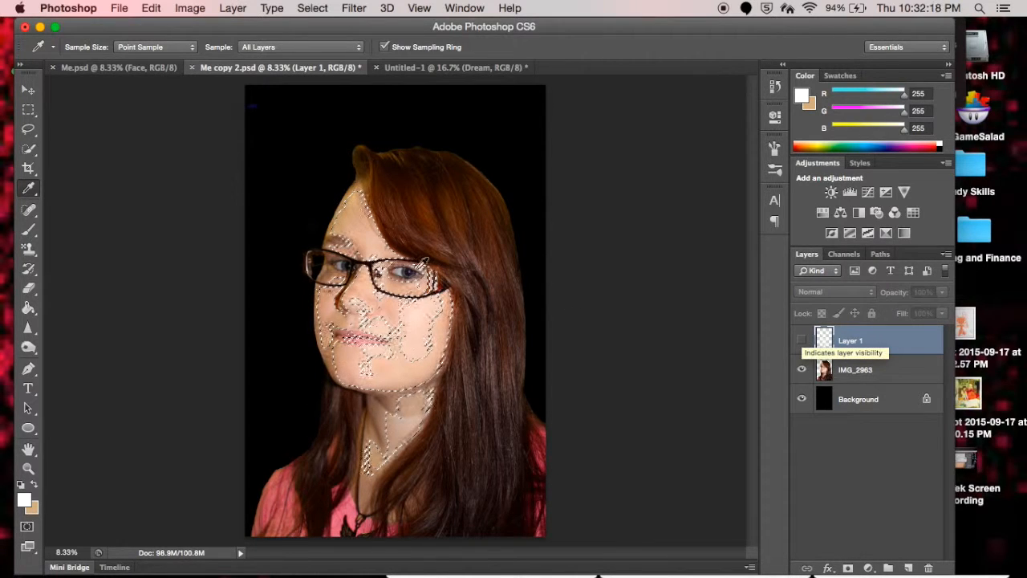
{"action": "left_click", "coordinate": [392, 301]}
{"action": "left_click", "coordinate": [388, 305]}
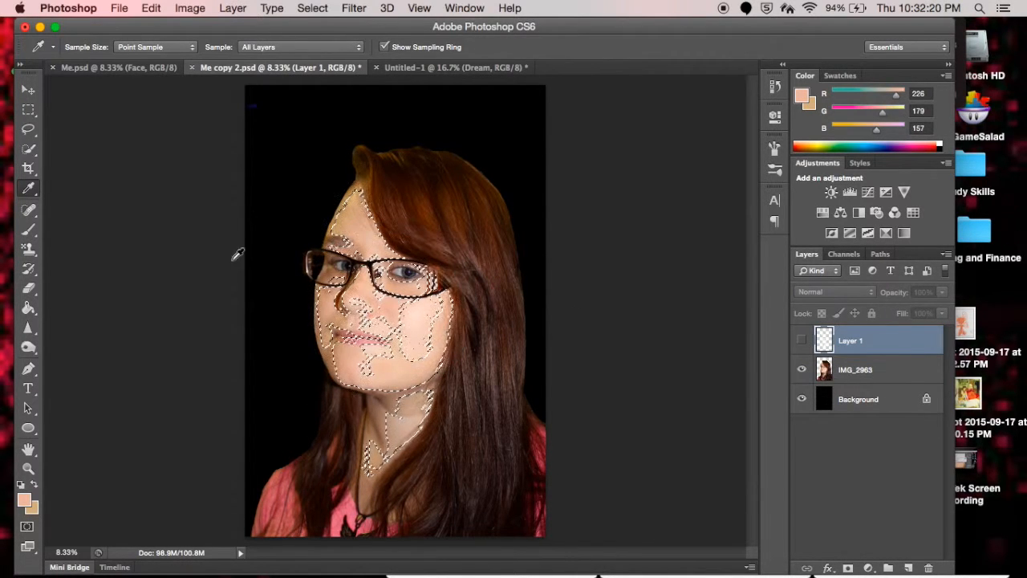
{"action": "left_click", "coordinate": [802, 340]}
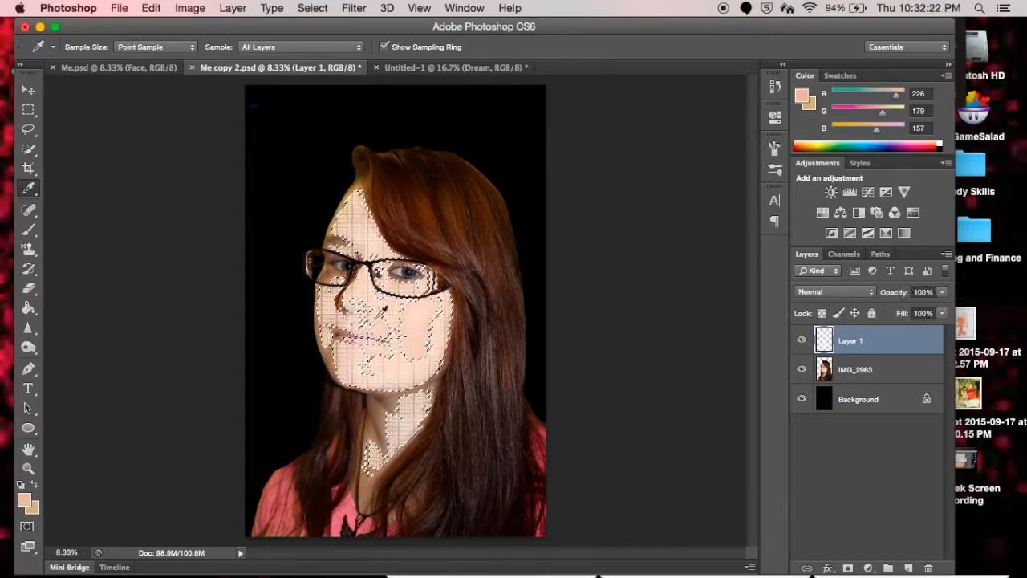
Fill the letters of two stacked DREAM words on the cheek below the glasses with the sampled skin tone.
{"action": "left_click", "coordinate": [28, 312]}
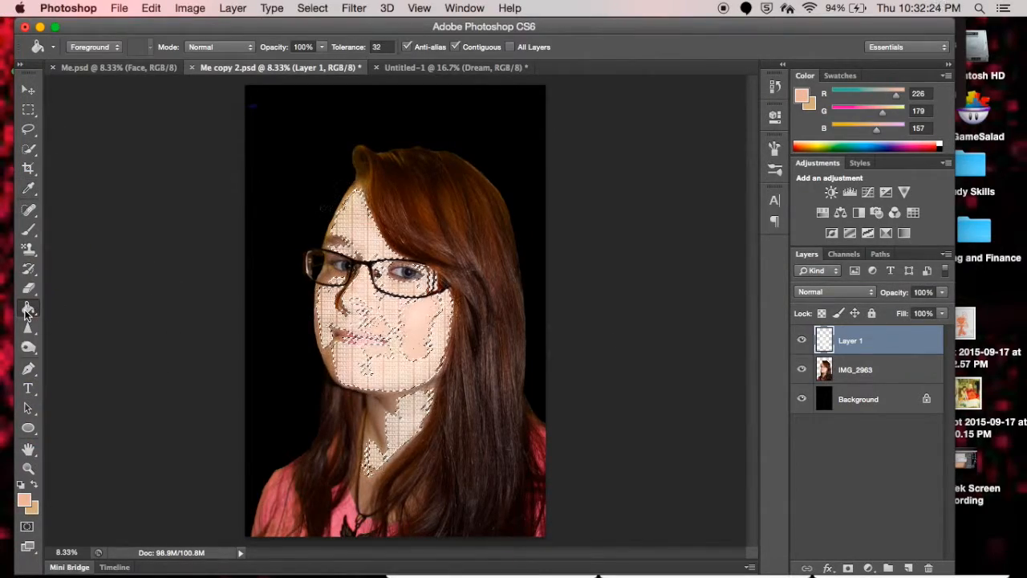
{"action": "scroll", "coordinate": [425, 330], "scroll_direction": "up", "scroll_amount": 5}
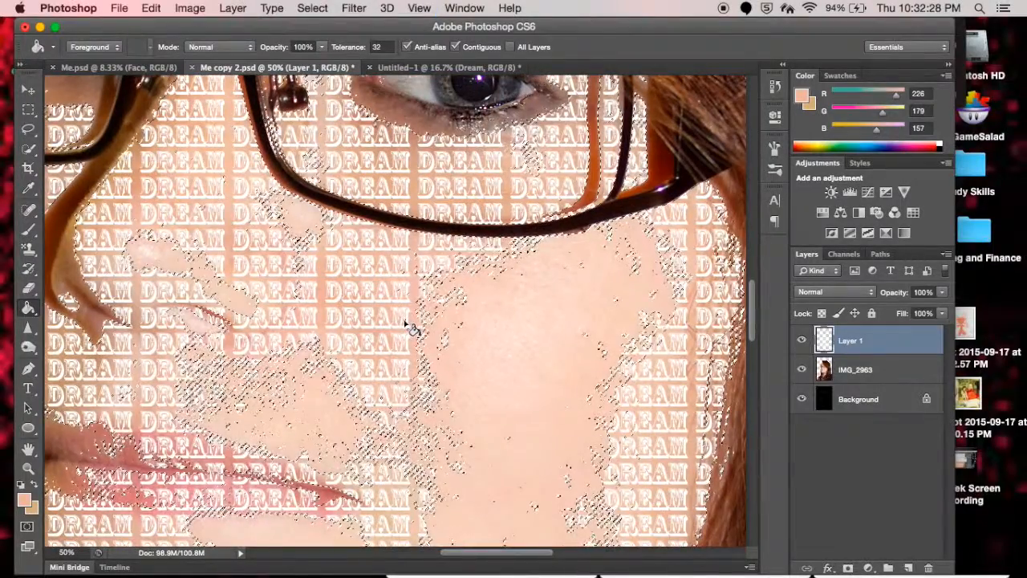
{"action": "left_click", "coordinate": [402, 325]}
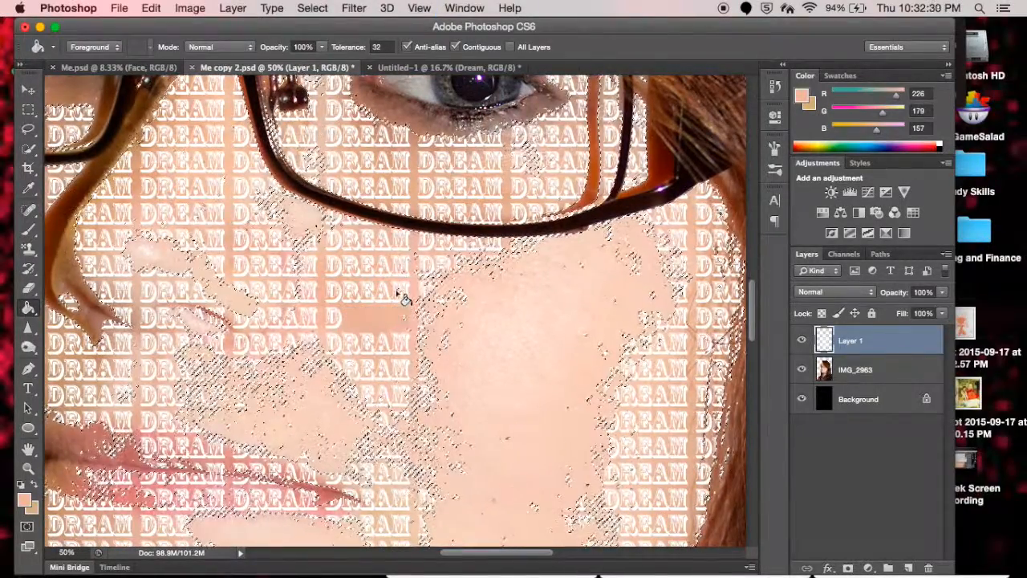
{"action": "left_click", "coordinate": [345, 295]}
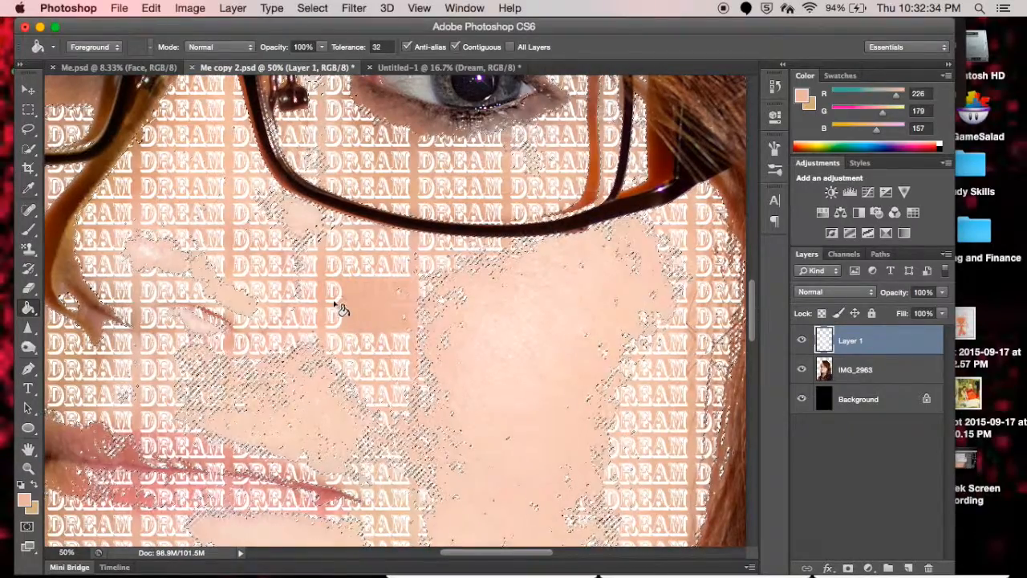
{"action": "left_click", "coordinate": [337, 325]}
Undo the latest Paint Bucket fills that coloured the gaps between the DREAM words.
{"action": "left_click", "coordinate": [347, 353]}
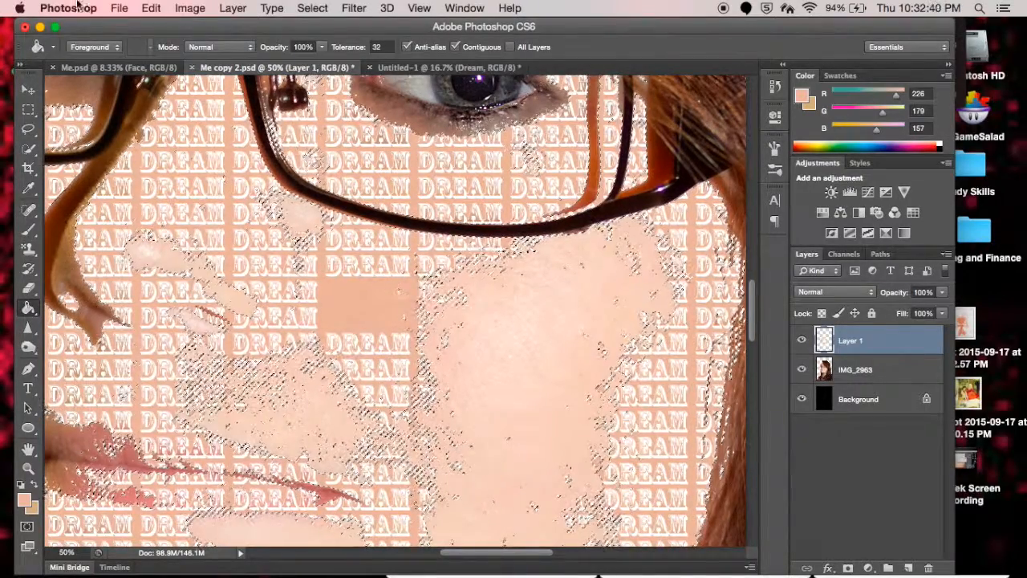
{"action": "left_click", "coordinate": [119, 8]}
{"action": "mouse_move", "coordinate": [151, 8]}
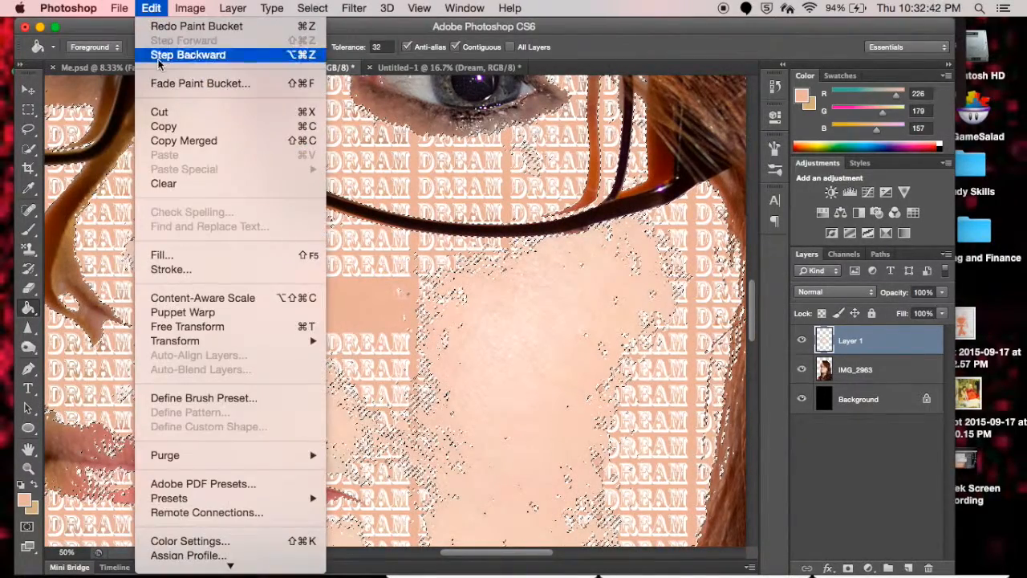
{"action": "left_click", "coordinate": [188, 54]}
{"action": "left_click", "coordinate": [190, 8]}
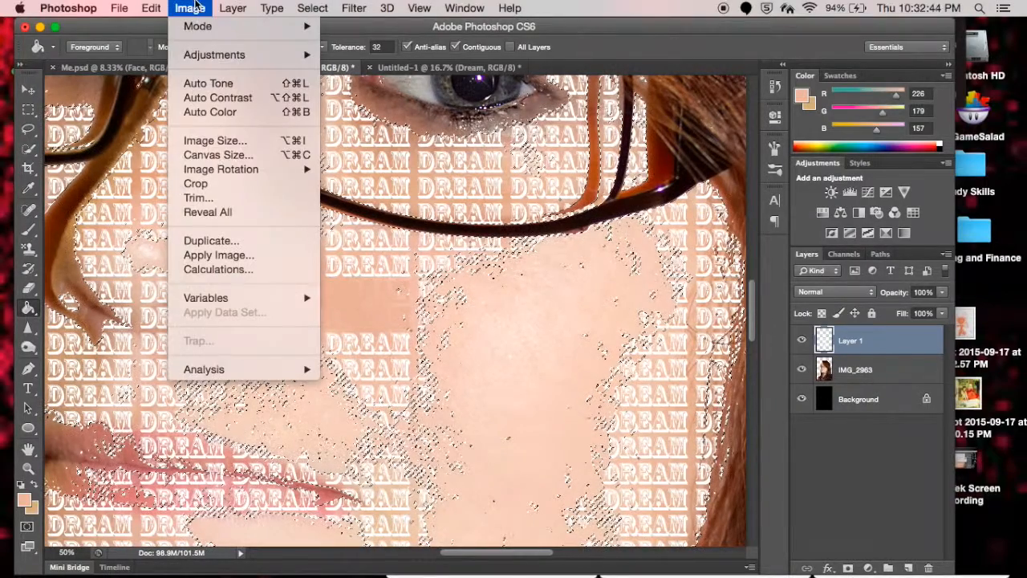
{"action": "mouse_move", "coordinate": [151, 8]}
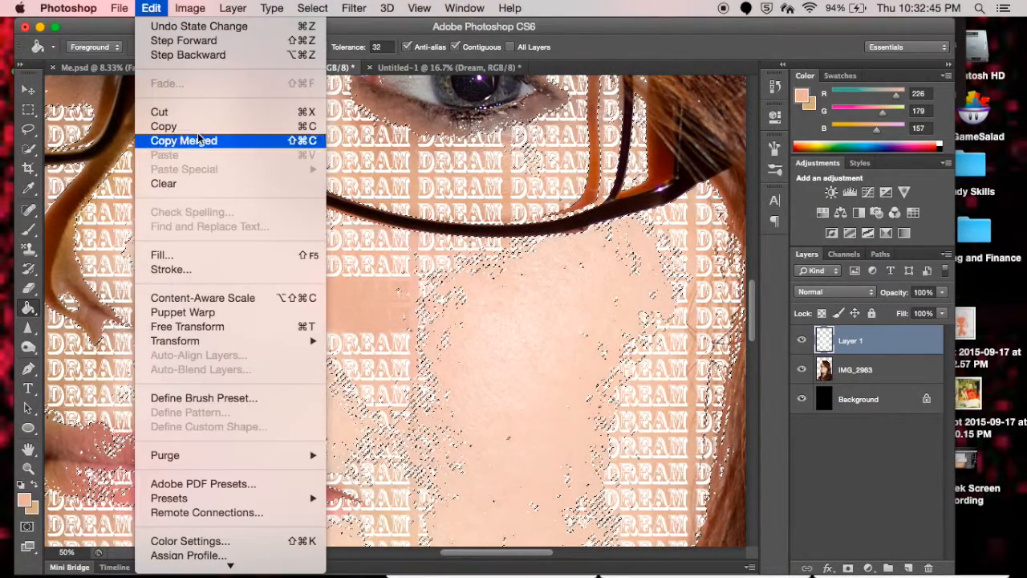
{"action": "left_click", "coordinate": [189, 53]}
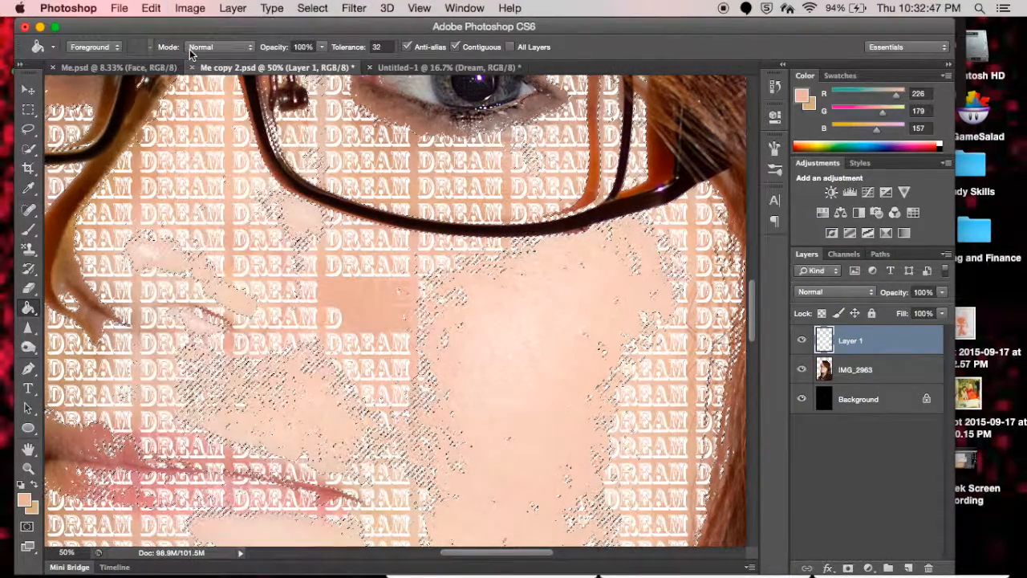
Fill the leftover D and the neighbouring DREAM word in the lower recoloured row with the skin tone and save the document.
{"action": "left_click", "coordinate": [317, 323]}
{"action": "left_click", "coordinate": [335, 319]}
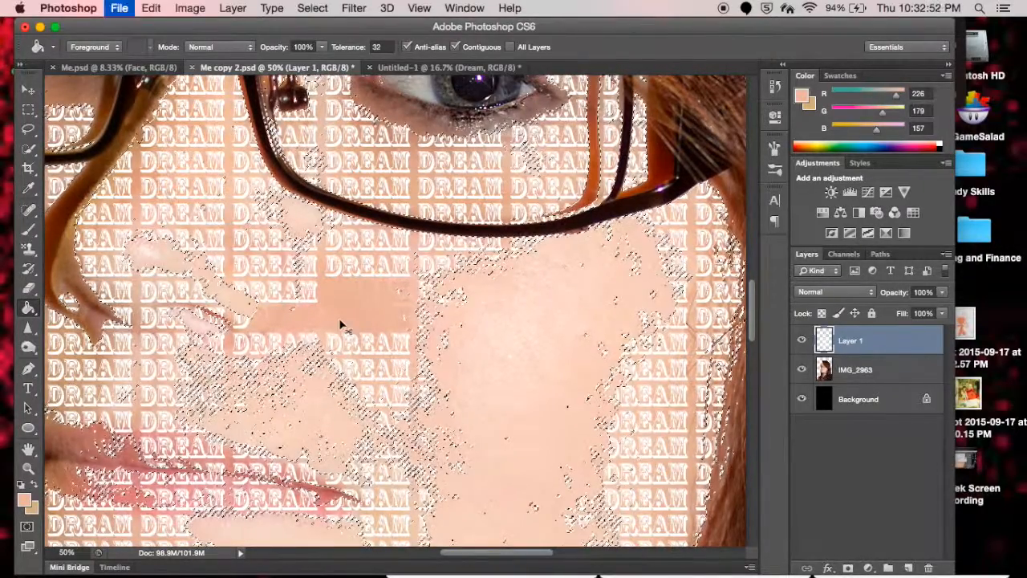
{"action": "key", "text": "super+s"}
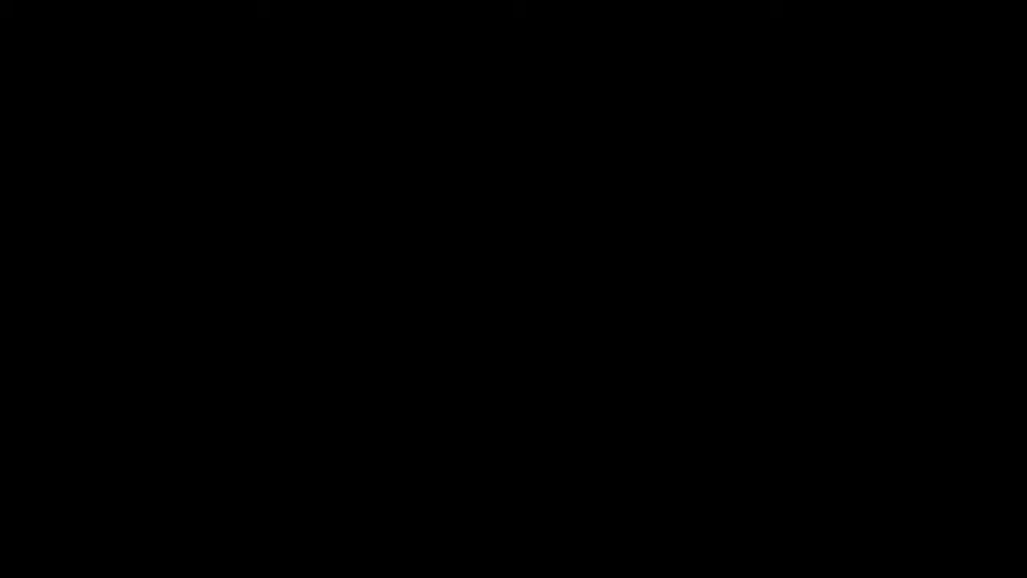